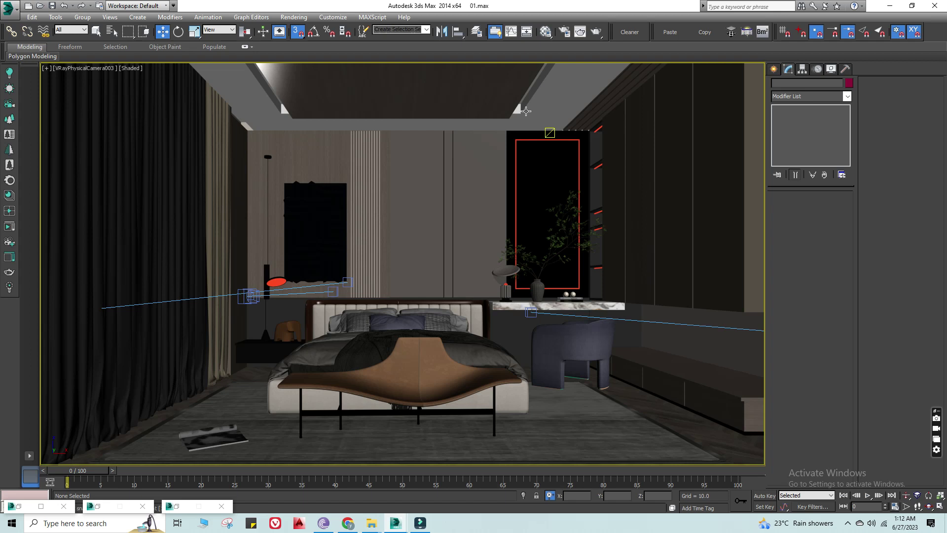
# Cycle through the VRayPhysicalCamera003, 004 and 005 views, ending on VRayPhysicalCamera005
pyautogui.press('c')
pyautogui.doubleClick(480, 197)
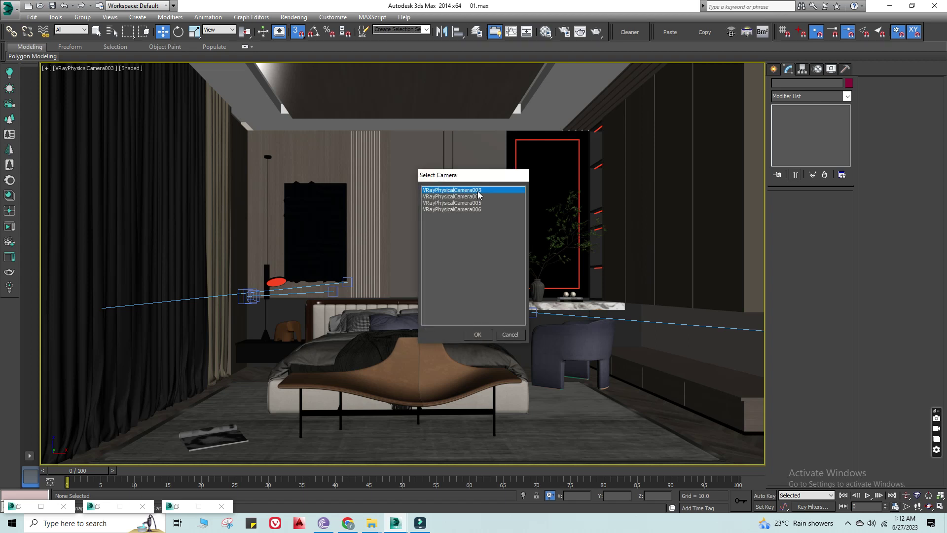
pyautogui.press('c')
pyautogui.doubleClick(479, 200)
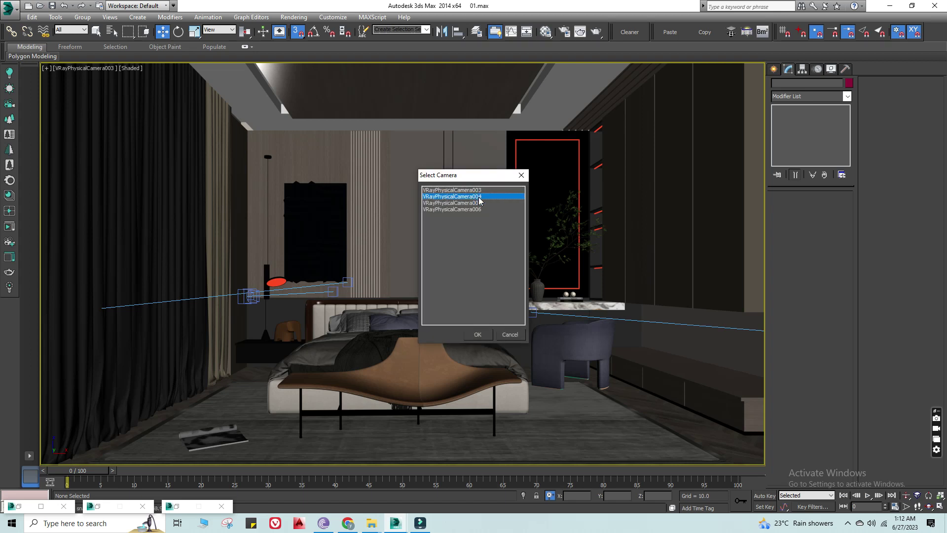
pyautogui.press('c')
pyautogui.doubleClick(483, 204)
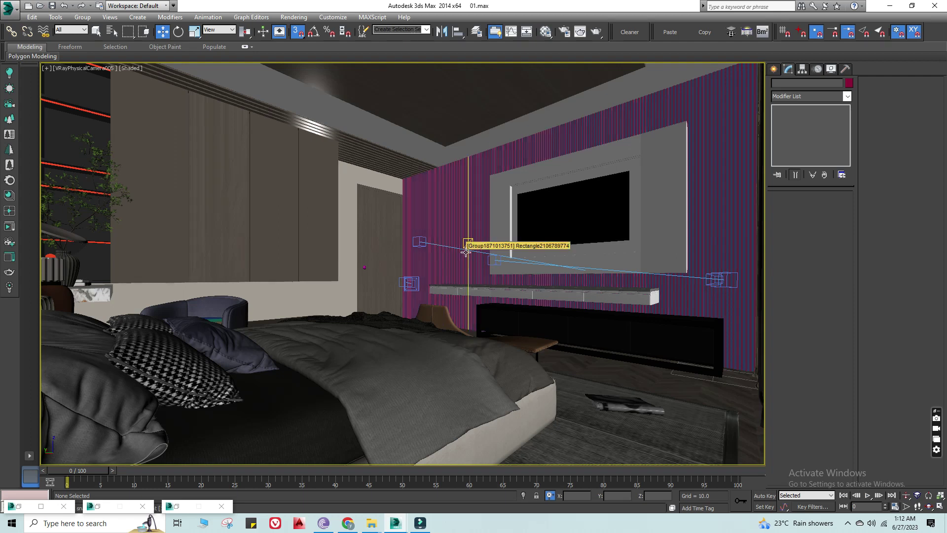
pyautogui.press('m')
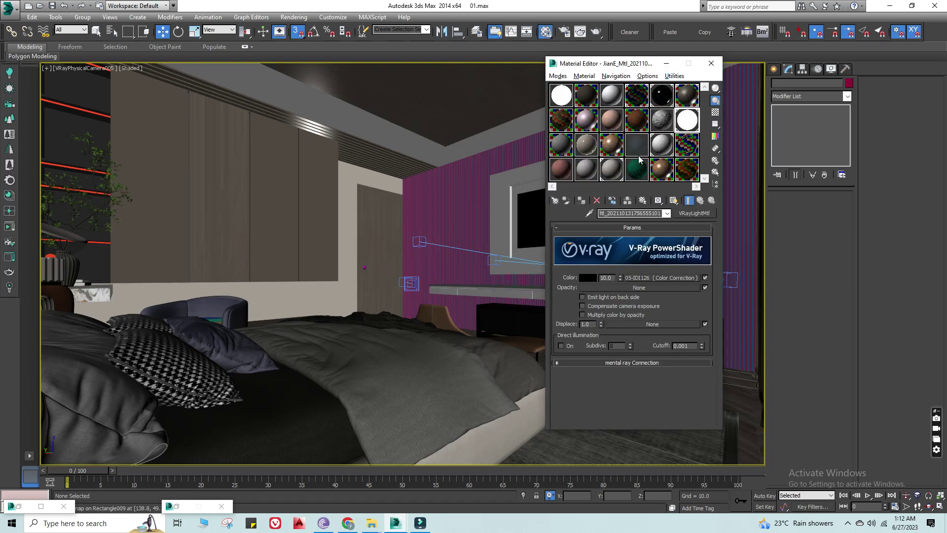
# Apply the grey striped material to the TV wall and the black reflective VRayMtl to another object
pyautogui.moveTo(569, 153); pyautogui.dragTo(492, 161)
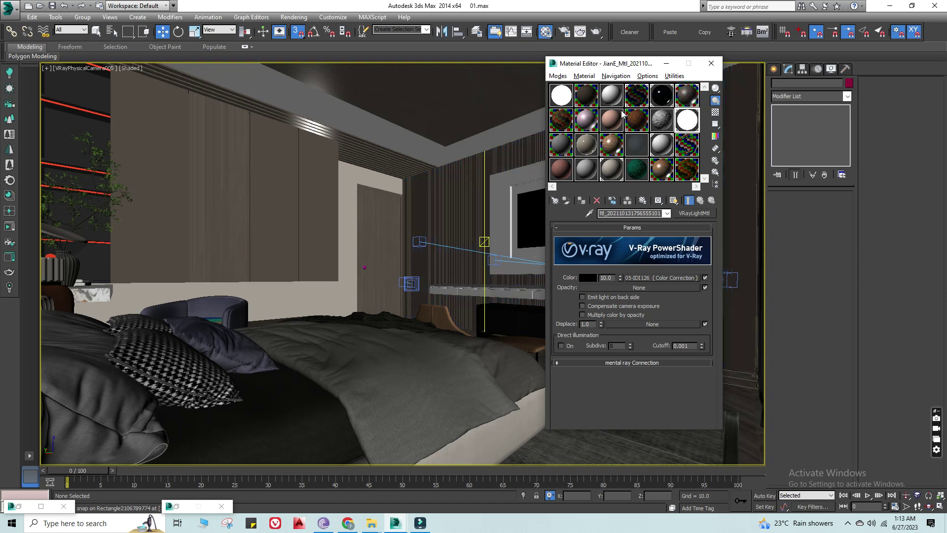
pyautogui.click(667, 99)
pyautogui.moveTo(669, 99); pyautogui.dragTo(364, 267)
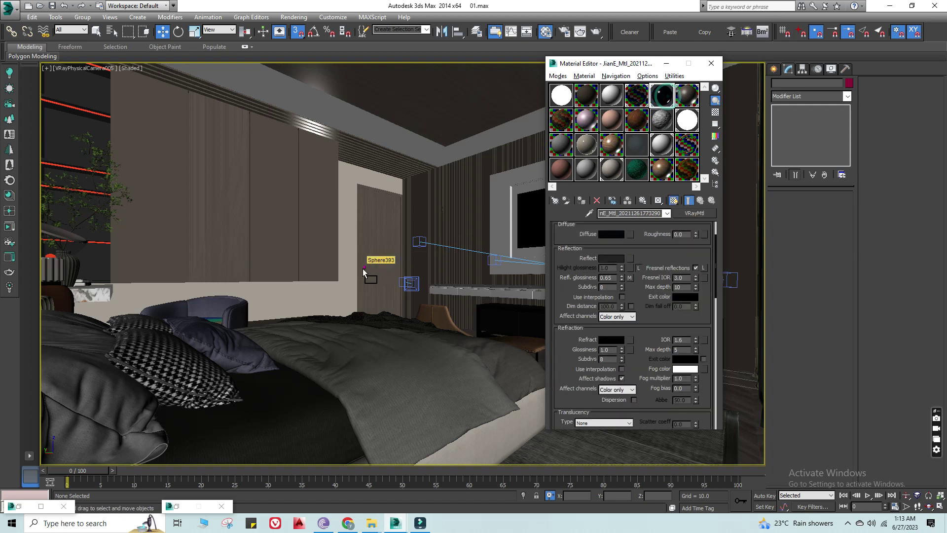
pyautogui.click(666, 63)
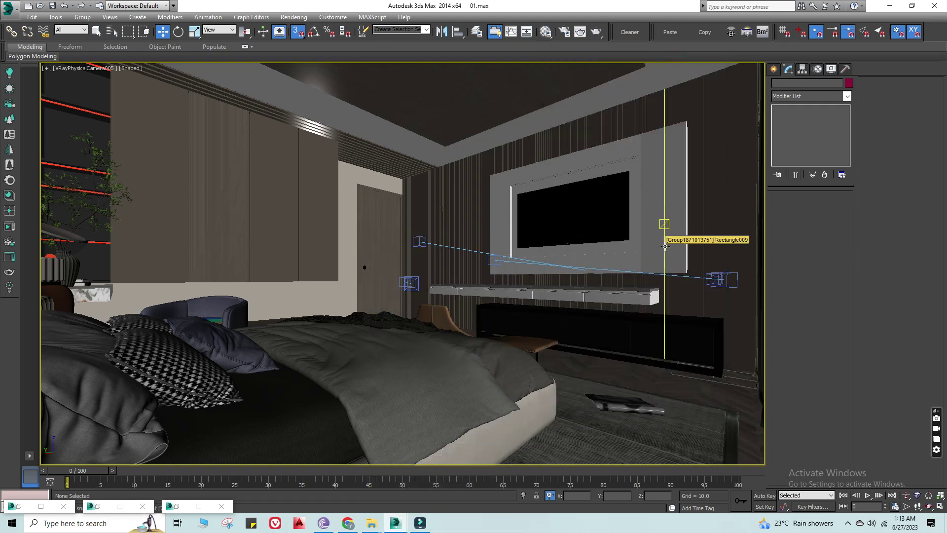
# Switch the viewport to VRayPhysicalCamera006, then back to VRayPhysicalCamera003
pyautogui.press('c')
pyautogui.doubleClick(482, 211)
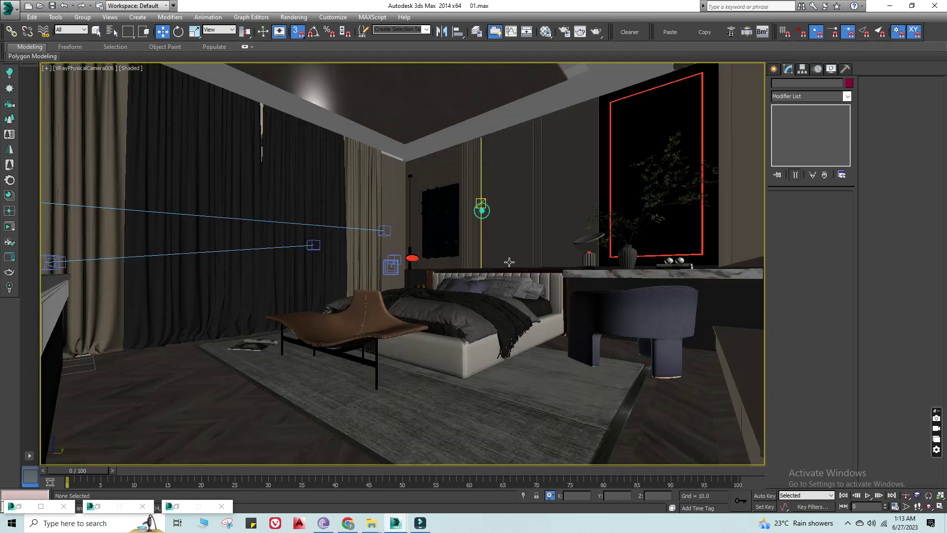
pyautogui.press('c')
pyautogui.doubleClick(479, 192)
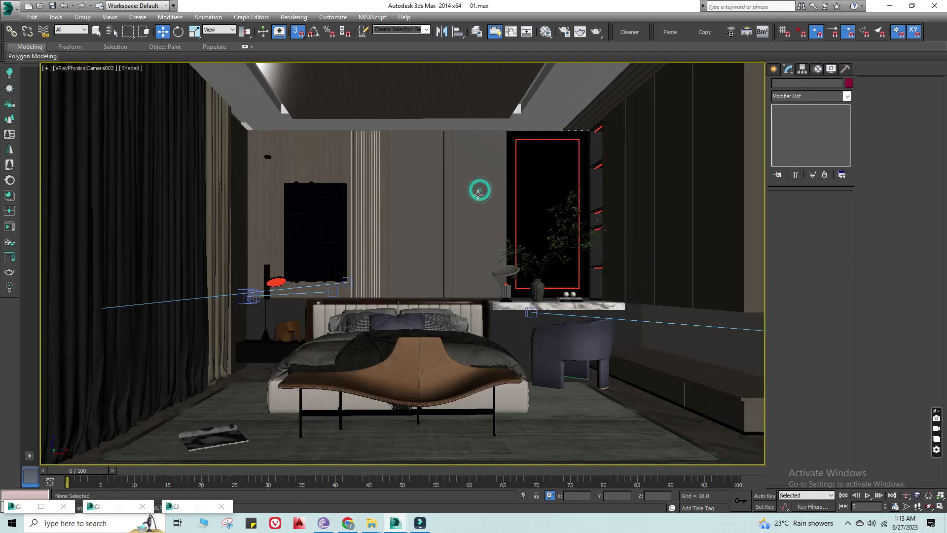
# Briefly isolate the ceiling group, then restore the full bedroom scene
pyautogui.click(549, 104)
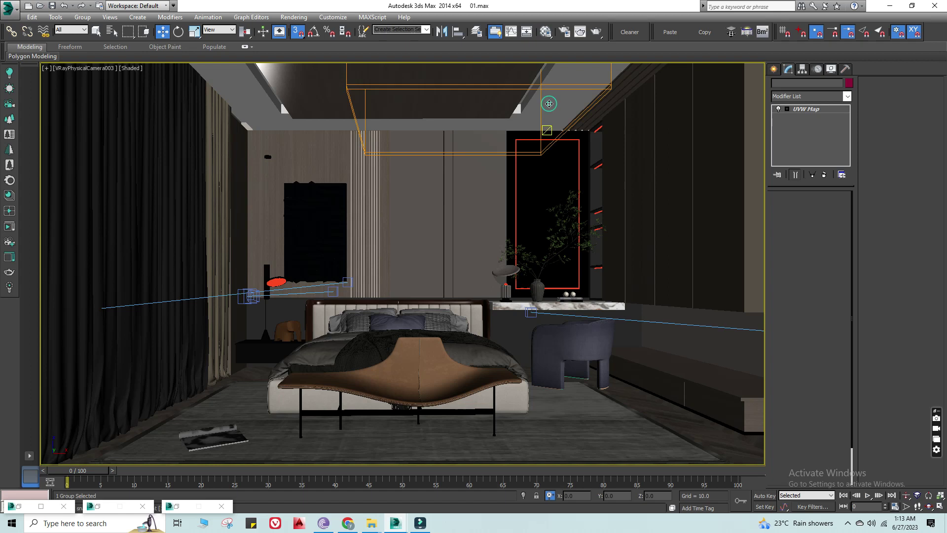
pyautogui.click(523, 496)
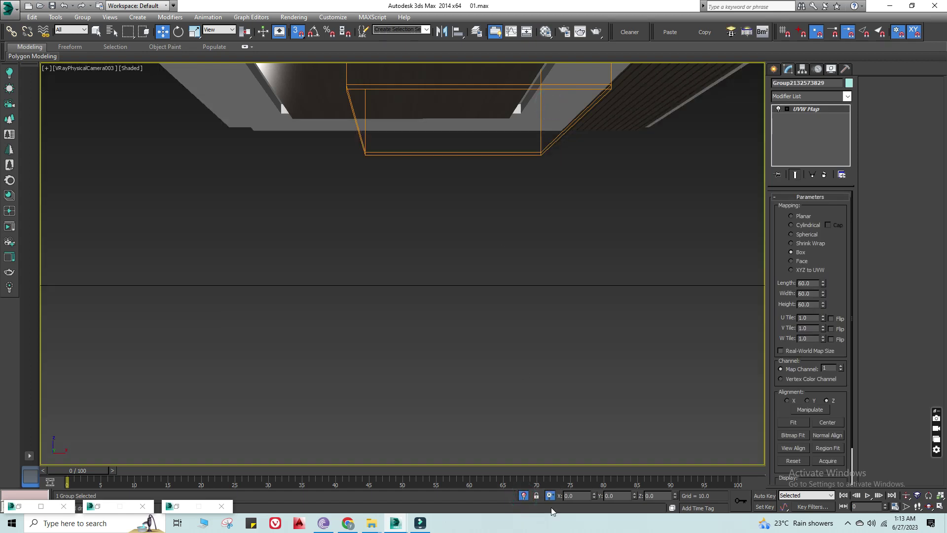
pyautogui.click(523, 495)
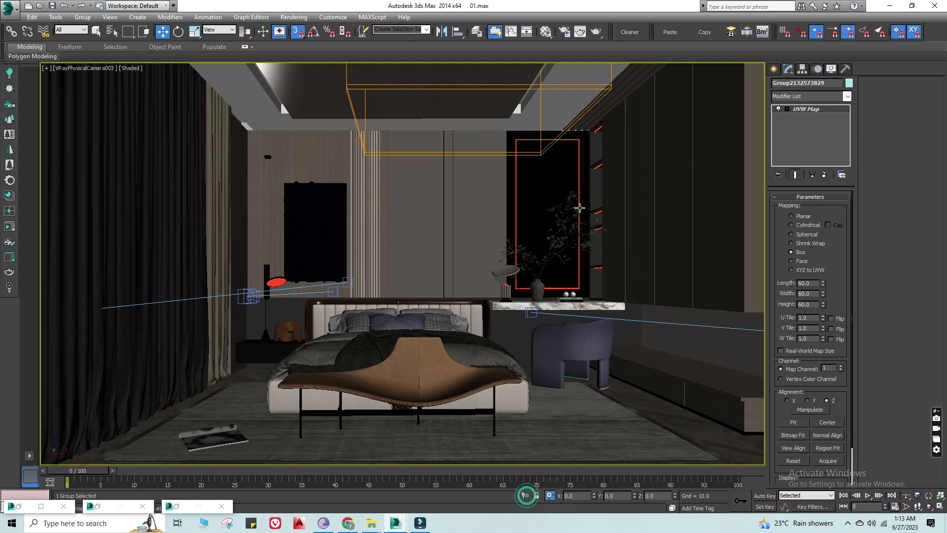
pyautogui.click(547, 93)
# In Top view, select the fixture and outline groups and isolate them
pyautogui.press('t')
pyautogui.scroll(-2, 622, 156)
pyautogui.scroll(-2, 623, 156)
pyautogui.scroll(-2, 623, 157)
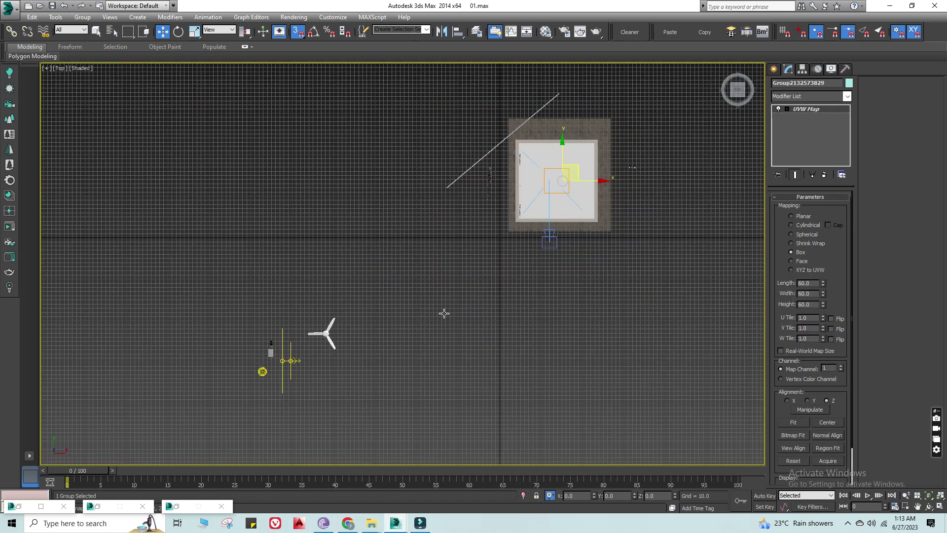
pyautogui.scroll(1, 252, 382)
pyautogui.scroll(4, 266, 373)
pyautogui.keyDown('ctrl'); pyautogui.click(258, 361); pyautogui.keyUp('ctrl')
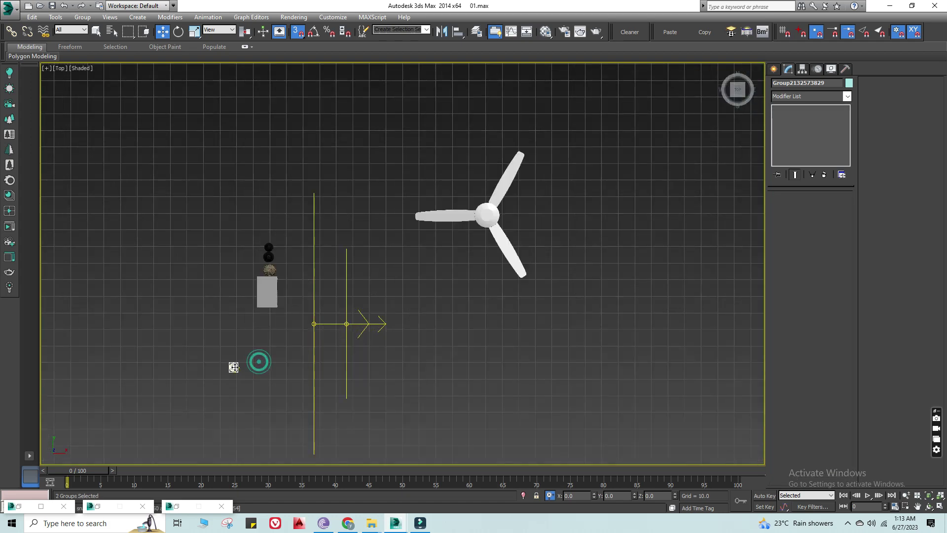
pyautogui.scroll(-3, 250, 377)
pyautogui.scroll(-2, 251, 377)
pyautogui.click(522, 497)
# Move the small round fixture group onto the outline's corner in wireframe, with snapping on
pyautogui.click(163, 429)
pyautogui.moveTo(184, 415); pyautogui.dragTo(302, 324)
pyautogui.moveTo(447, 256); pyautogui.dragTo(537, 208)
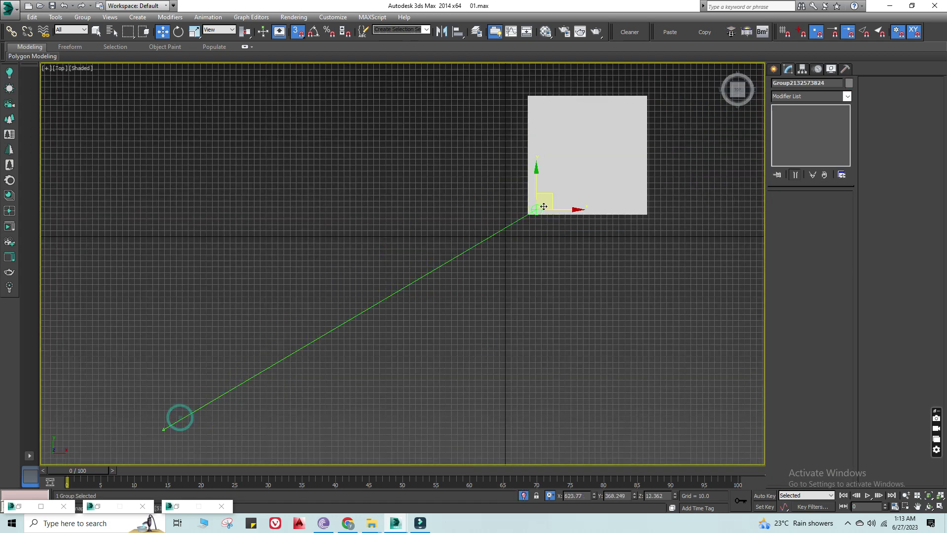
pyautogui.press('F3')
pyautogui.scroll(5, 540, 207)
pyautogui.moveTo(542, 198); pyautogui.dragTo(519, 275, button='middle')
pyautogui.scroll(3, 520, 275)
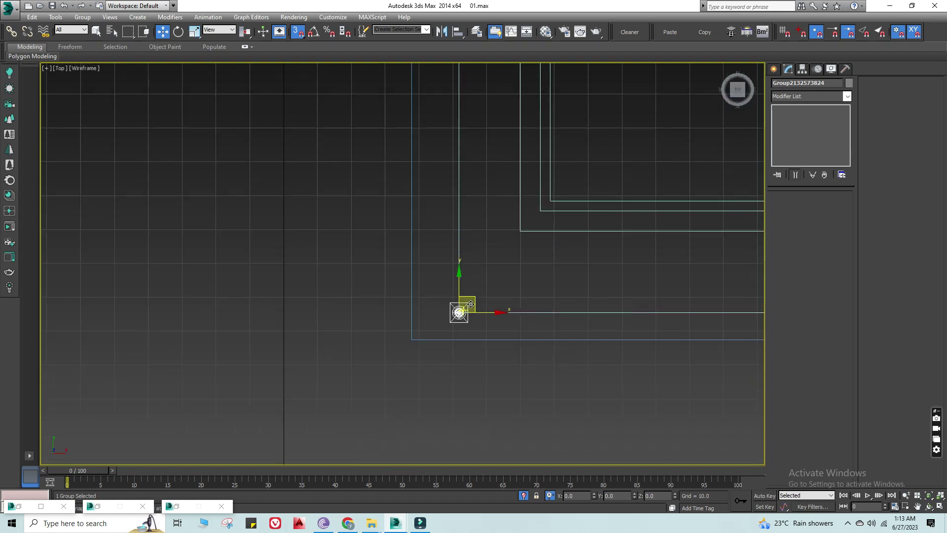
pyautogui.moveTo(470, 302)
pyautogui.mouseDown()
pyautogui.moveTo(529, 203)
pyautogui.moveTo(546, 187)
pyautogui.moveTo(557, 205)
pyautogui.mouseUp()
pyautogui.scroll(3, 543, 192)
pyautogui.press('s')
# Nudge the fixture group with a negative X offset, then Y offsets of 6 and 12
pyautogui.press('Return')
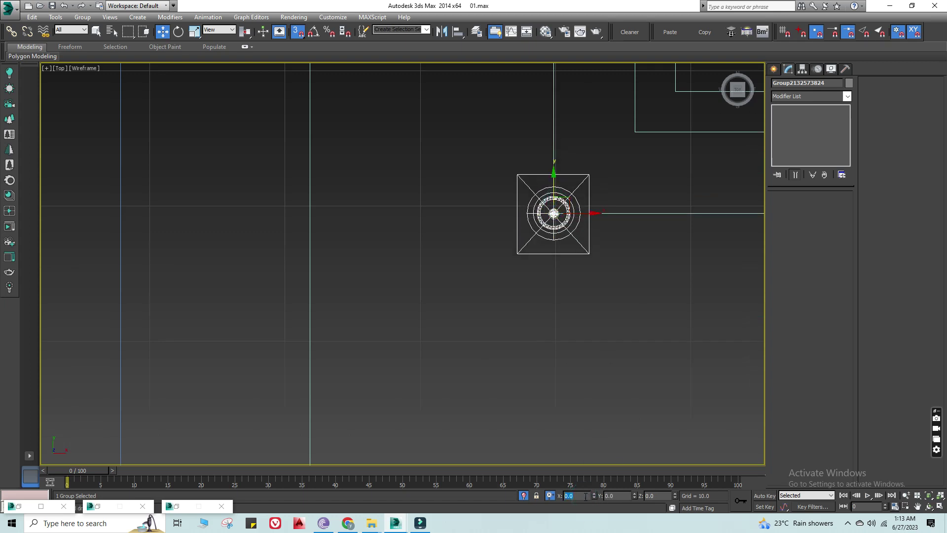
pyautogui.write('-')
pyautogui.press('Return')
pyautogui.scroll(-2, 546, 309)
pyautogui.scroll(-1, 529, 307)
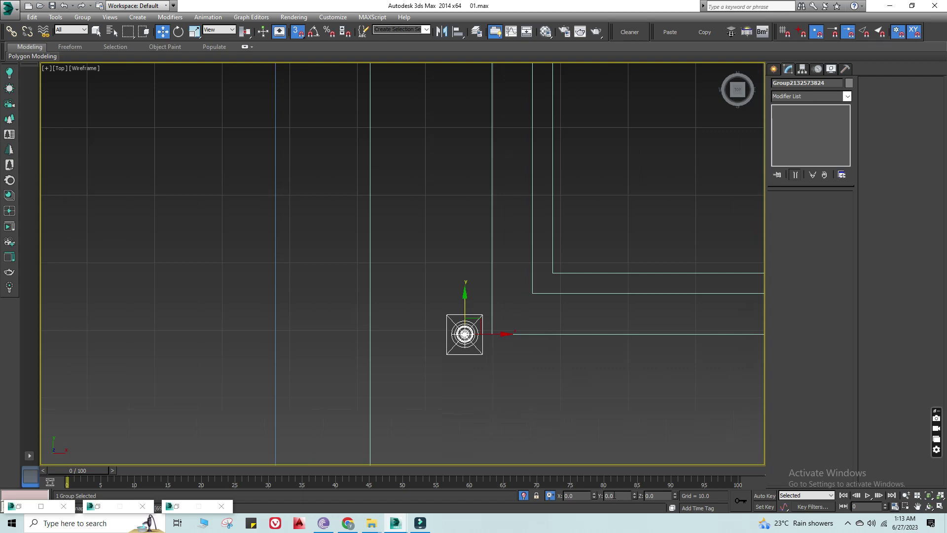
pyautogui.write('6')
pyautogui.press('Return')
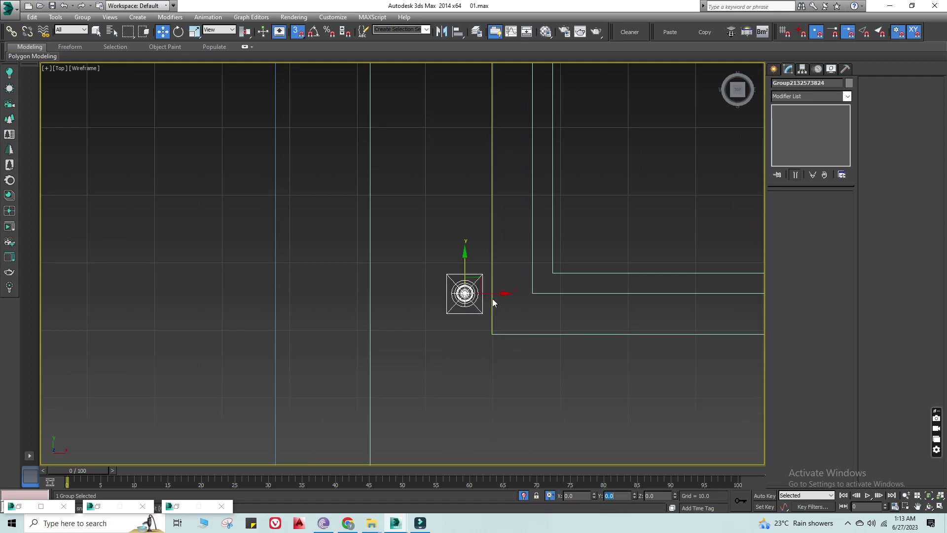
pyautogui.scroll(-1, 492, 296)
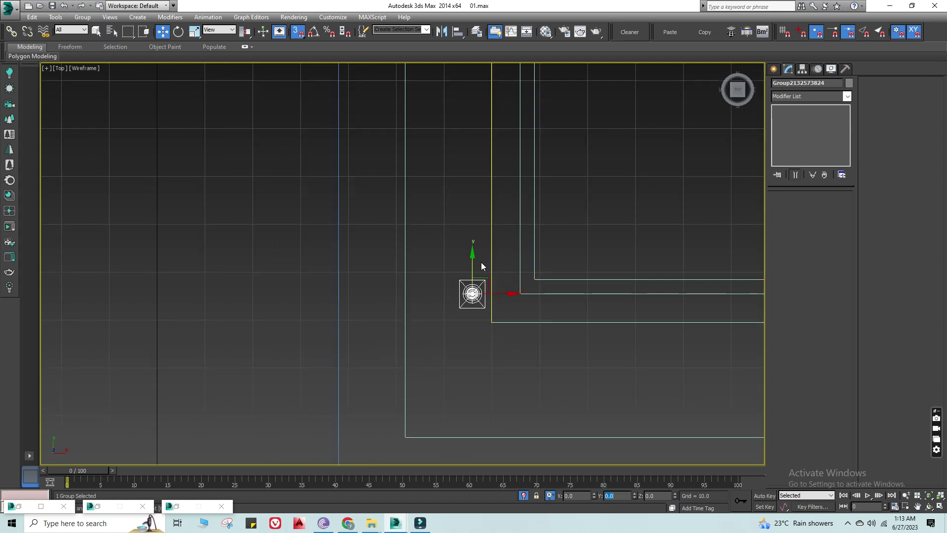
pyautogui.moveTo(481, 262); pyautogui.dragTo(427, 333, button='middle')
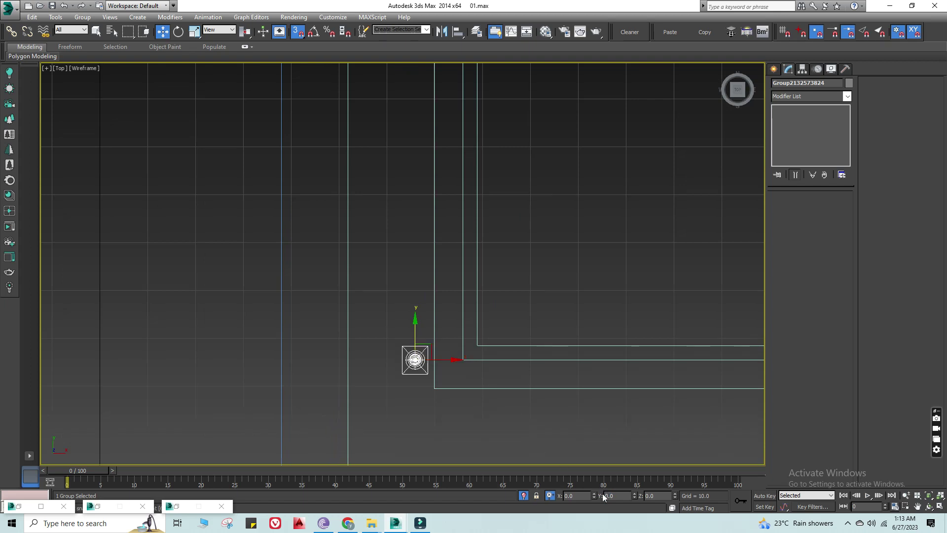
pyautogui.write('12')
pyautogui.press('Return')
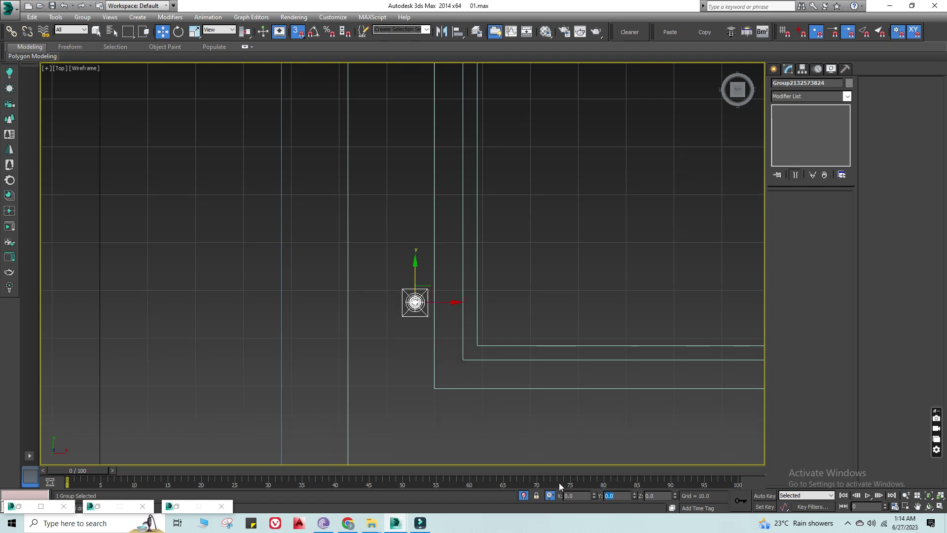
pyautogui.scroll(-3, 454, 330)
# Make two instanced copies of the fixture group upward along Y
pyautogui.moveTo(452, 295); pyautogui.dragTo(363, 353, button='middle')
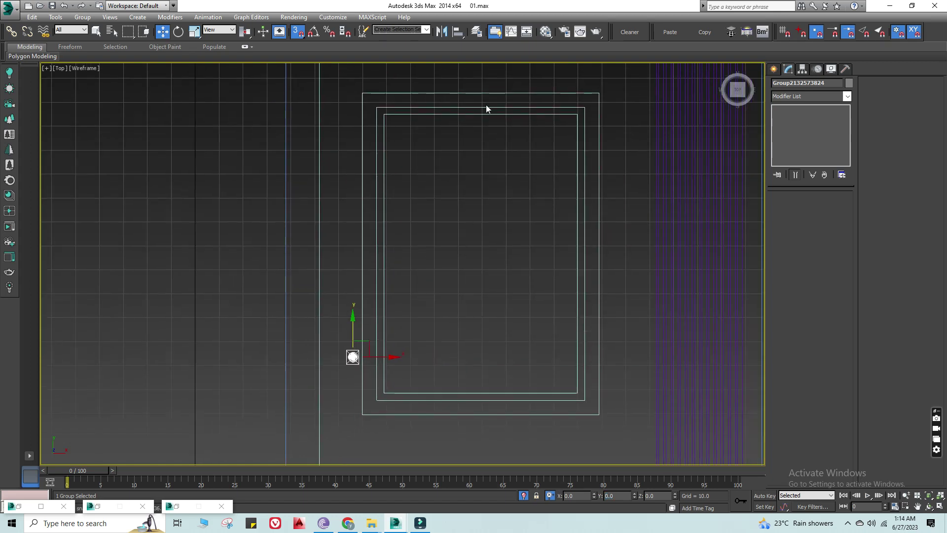
pyautogui.keyDown('shift'); pyautogui.moveTo(356, 334); pyautogui.dragTo(363, 251); pyautogui.keyUp('shift')
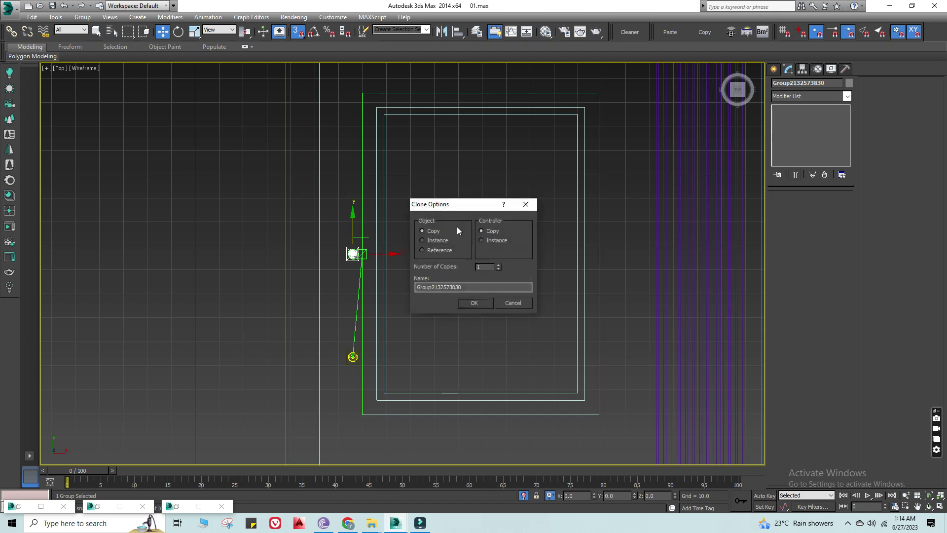
pyautogui.click(449, 238)
pyautogui.click(499, 264)
pyautogui.click(481, 306)
# Copy the three left fixture groups to the outline's right side and offset them X by 4
pyautogui.moveTo(338, 114); pyautogui.dragTo(358, 364)
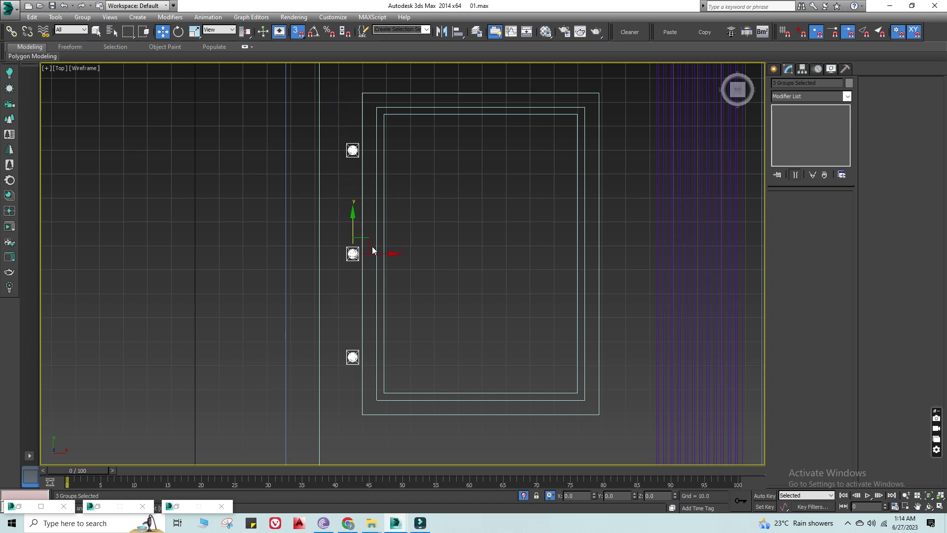
pyautogui.moveTo(377, 254)
pyautogui.keyDown('shift'); pyautogui.mouseDown()
pyautogui.moveTo(584, 252)
pyautogui.moveTo(599, 414)
pyautogui.mouseUp(); pyautogui.keyUp('shift')
pyautogui.click(474, 303)
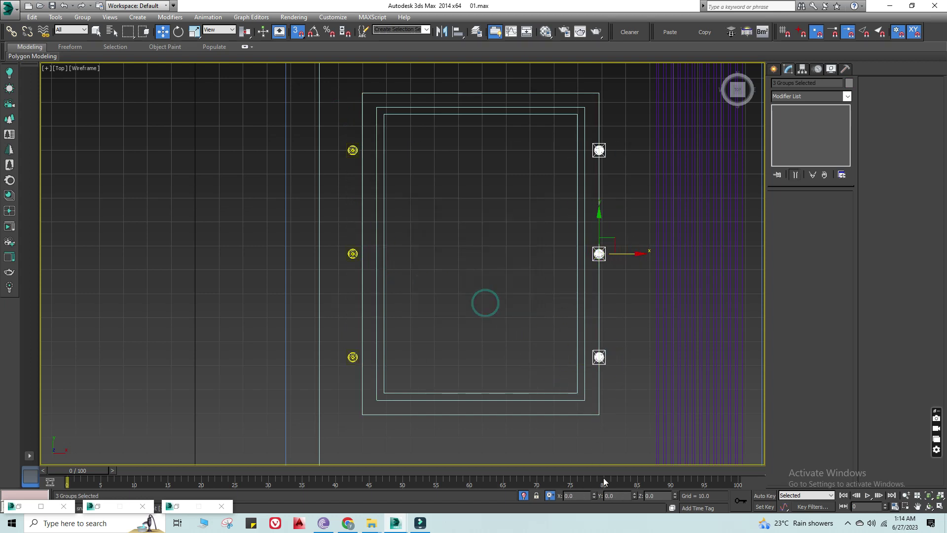
pyautogui.write('4')
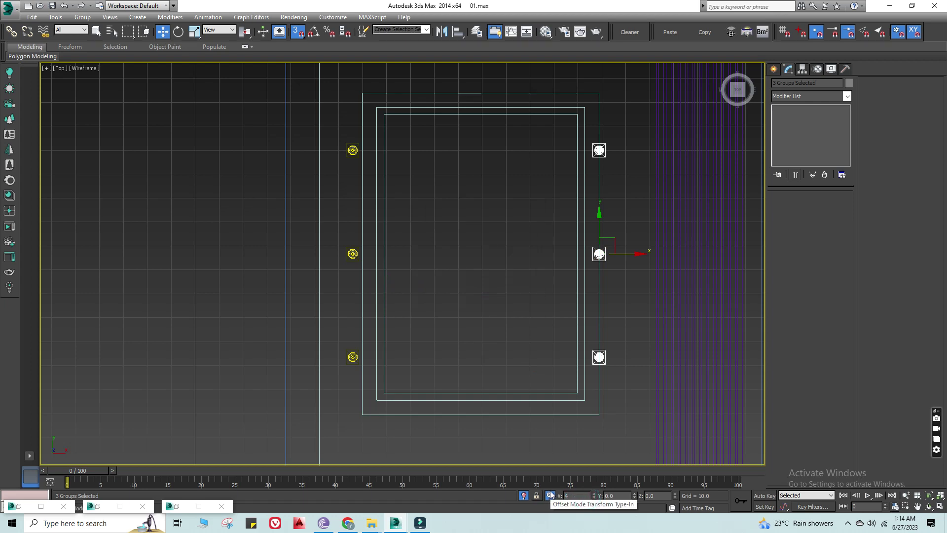
pyautogui.press('Return')
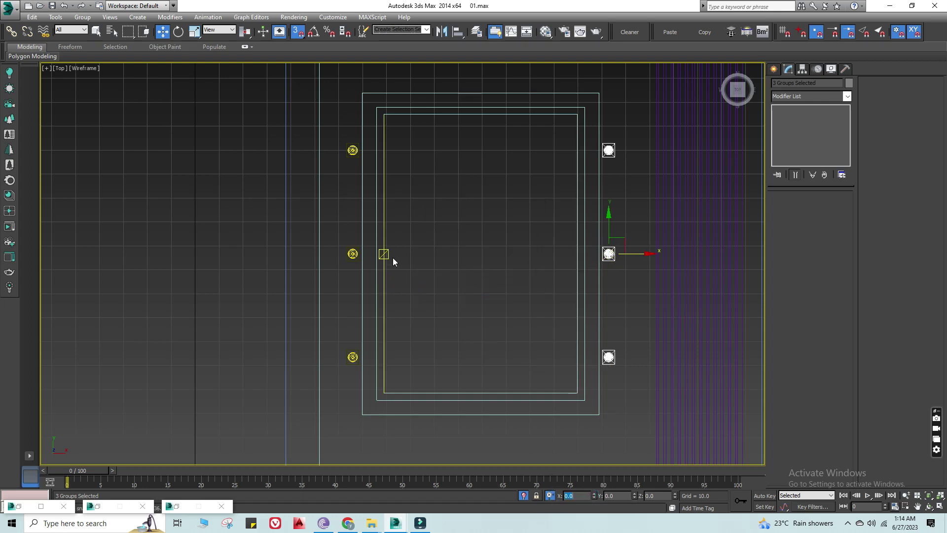
# Select the top-right light beside the panel and Shift-drag a copy of it
pyautogui.click(646, 308)
pyautogui.click(611, 152)
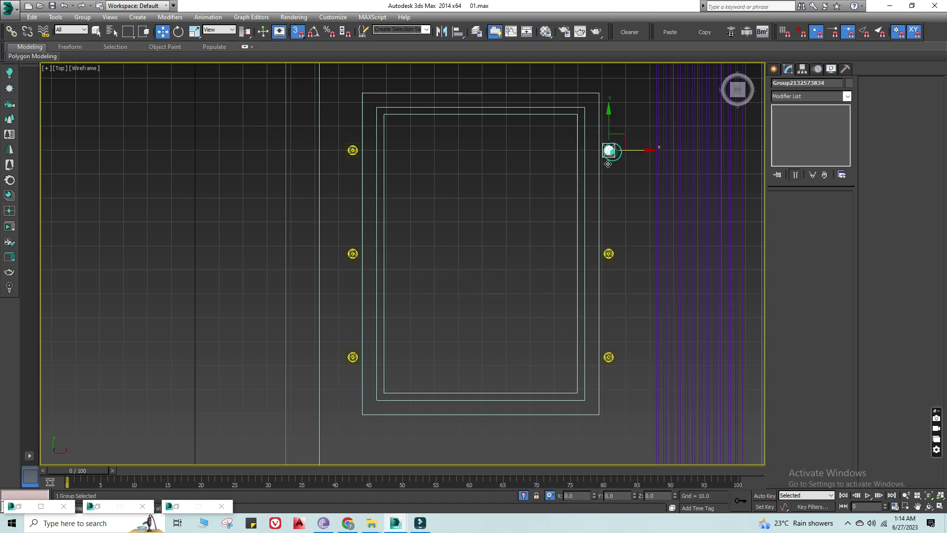
pyautogui.moveTo(389, 164); pyautogui.dragTo(390, 249, button='middle')
pyautogui.moveTo(634, 237)
pyautogui.keyDown('shift'); pyautogui.mouseDown()
pyautogui.moveTo(583, 176)
pyautogui.moveTo(600, 178)
pyautogui.mouseUp(); pyautogui.keyUp('shift')
# Create the light copy as an instance, moving it 24 units left and 4 units up
pyautogui.press('s')
pyautogui.click(481, 302)
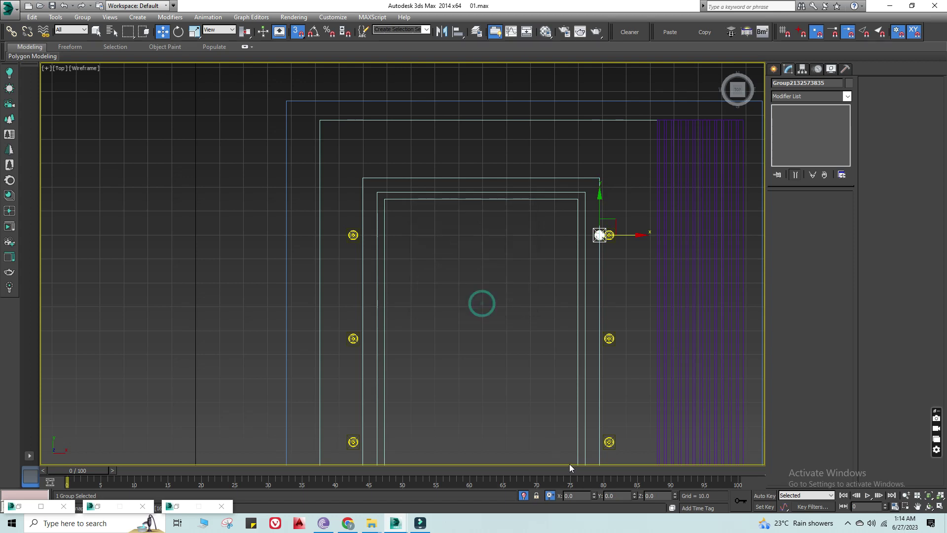
pyautogui.doubleClick(587, 495)
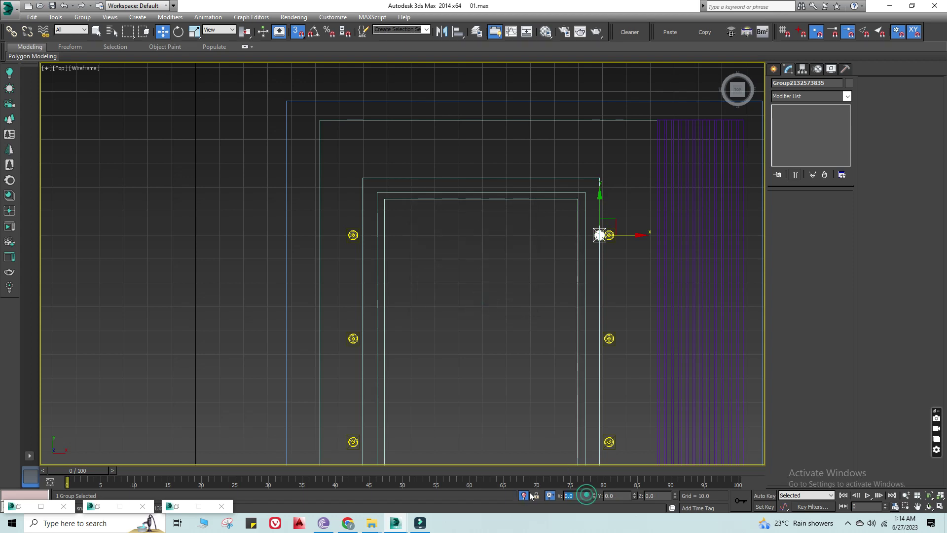
pyautogui.write('-24')
pyautogui.press('Return')
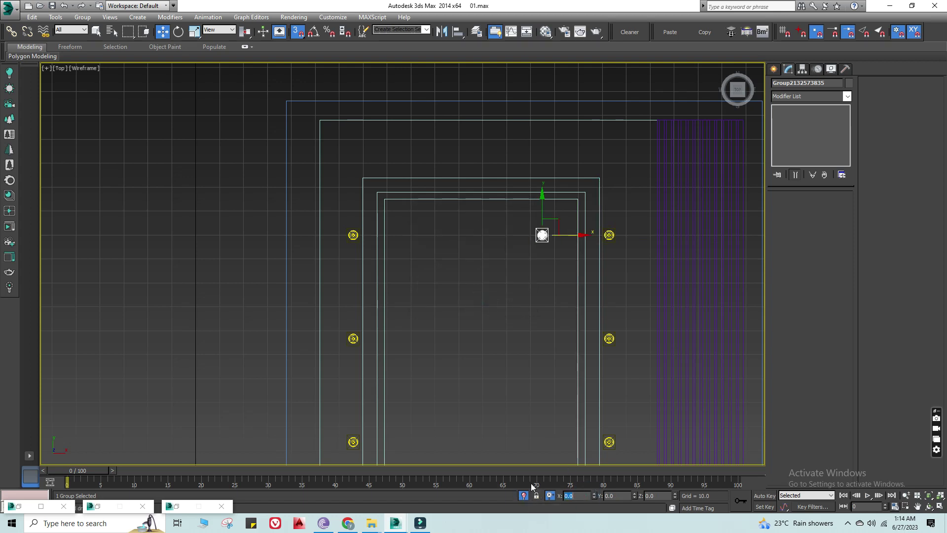
pyautogui.moveTo(544, 212)
pyautogui.mouseDown()
pyautogui.moveTo(567, 189)
pyautogui.moveTo(567, 161)
pyautogui.mouseUp()
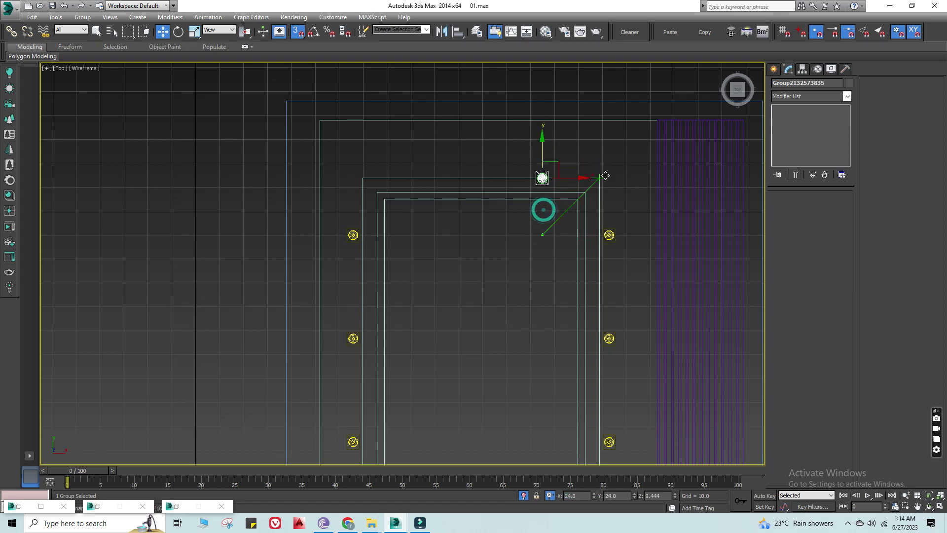
pyautogui.scroll(3, 572, 138)
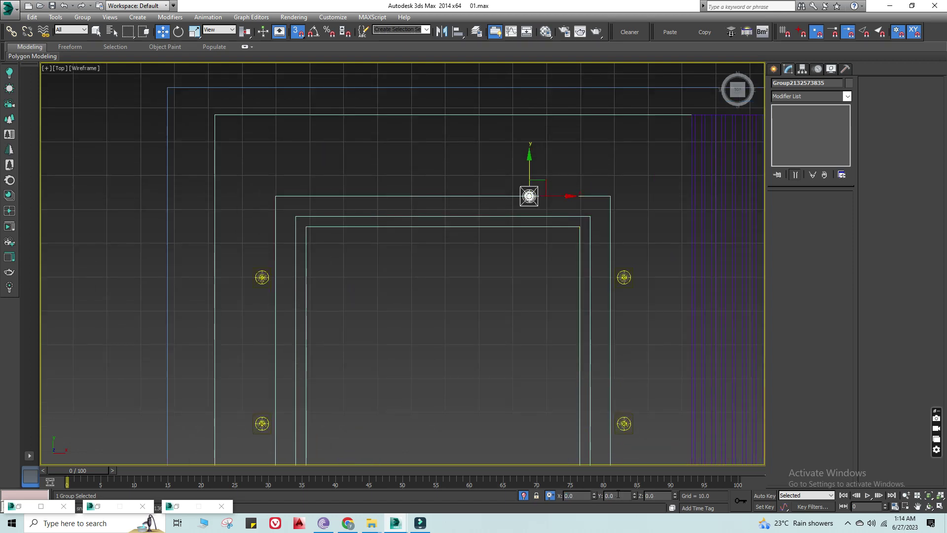
pyautogui.write('4')
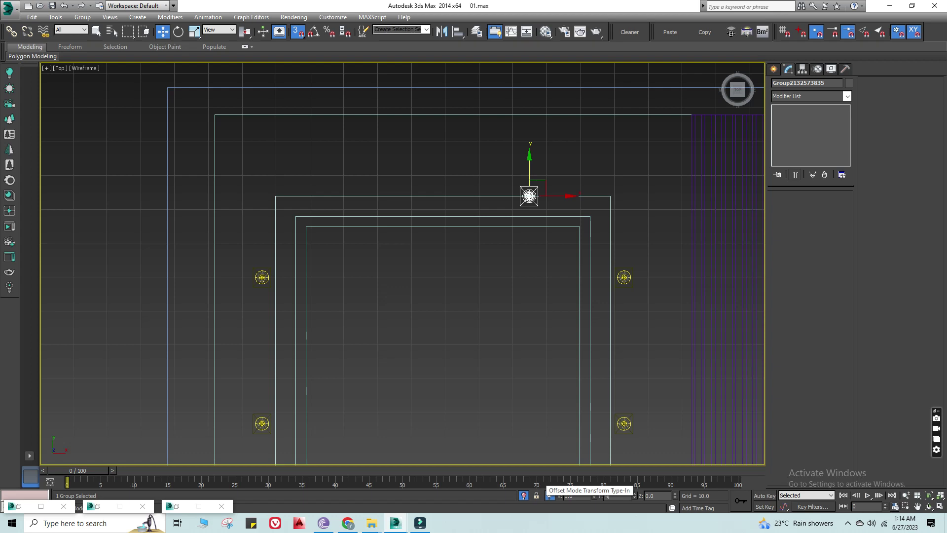
pyautogui.press('Return')
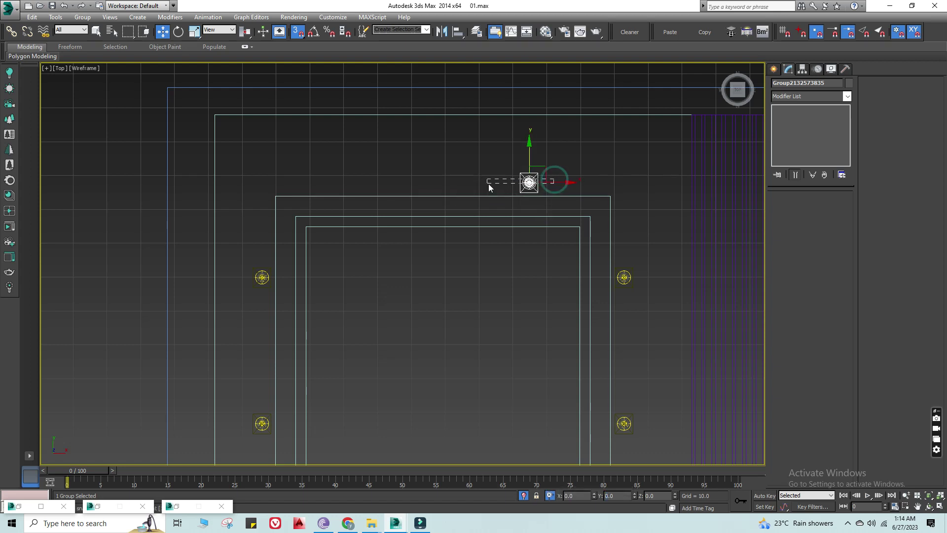
# Add a second light copy along the top edge and delete the original corner light
pyautogui.moveTo(477, 196); pyautogui.dragTo(391, 195)
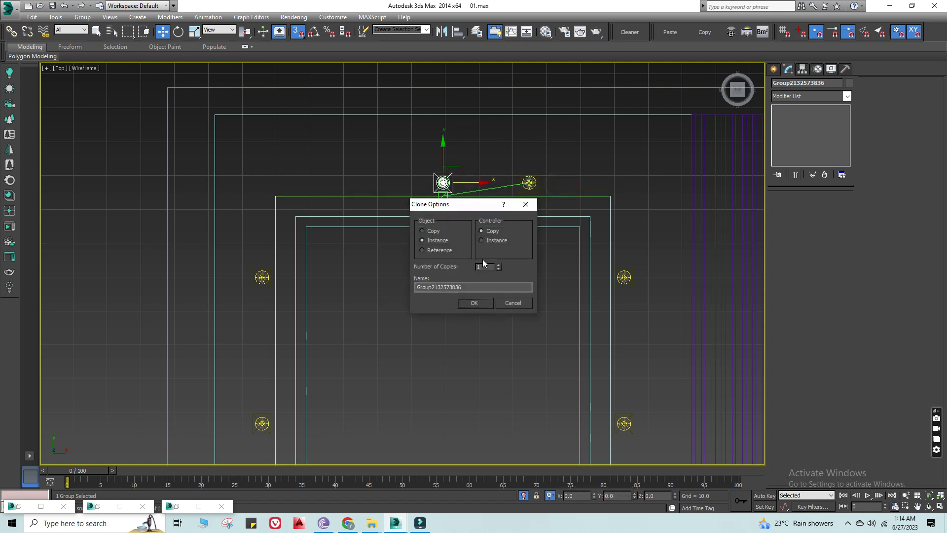
pyautogui.click(481, 302)
pyautogui.click(444, 182)
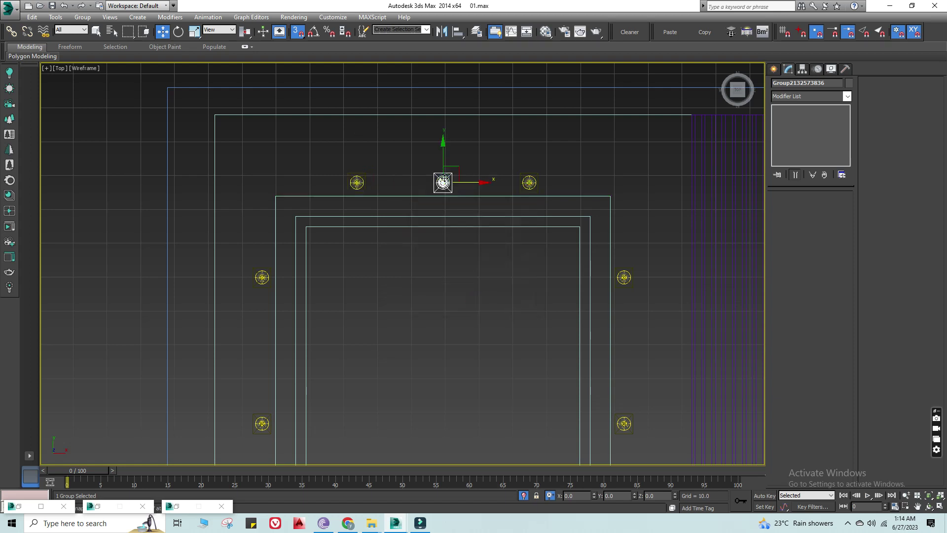
pyautogui.press('Delete')
# Copy the two top-edge lights down to the bottom edge and offset them Y -4
pyautogui.moveTo(342, 172); pyautogui.dragTo(342, 174)
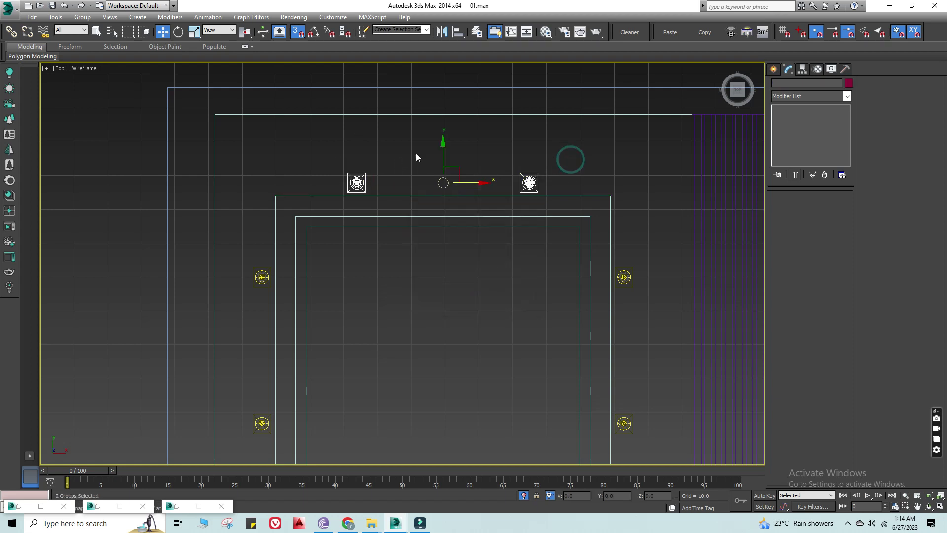
pyautogui.scroll(-3, 416, 154)
pyautogui.moveTo(428, 166); pyautogui.dragTo(514, 403)
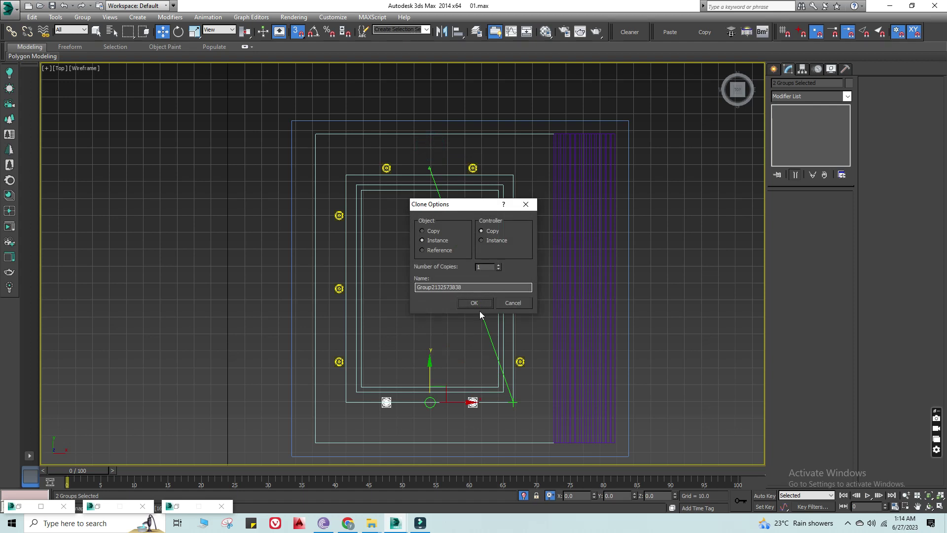
pyautogui.press('Return')
pyautogui.scroll(4, 461, 396)
pyautogui.moveTo(491, 424); pyautogui.dragTo(490, 365, button='middle')
pyautogui.click(618, 497)
pyautogui.write('-4')
pyautogui.press('Return')
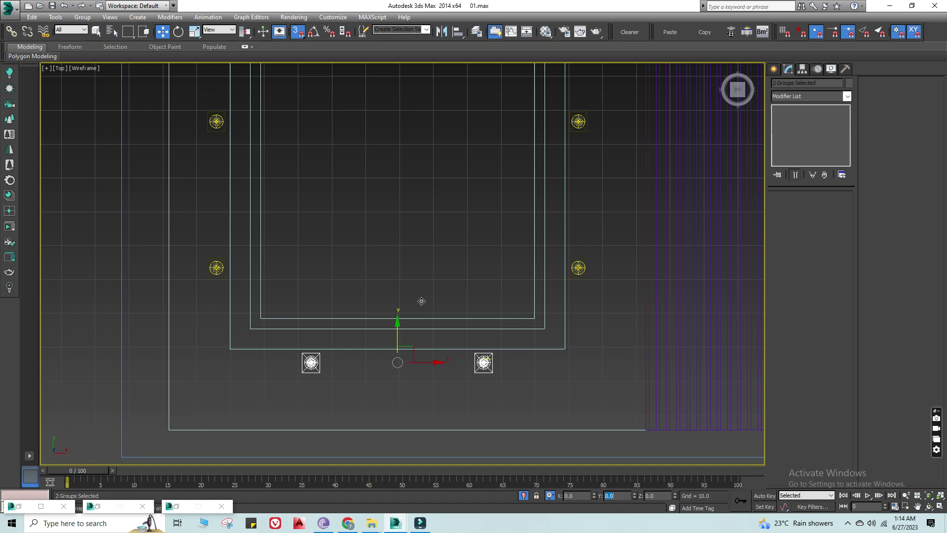
pyautogui.click(624, 365)
# Shift the three right-hand column lights slightly to the right with snapping off
pyautogui.scroll(-4, 507, 378)
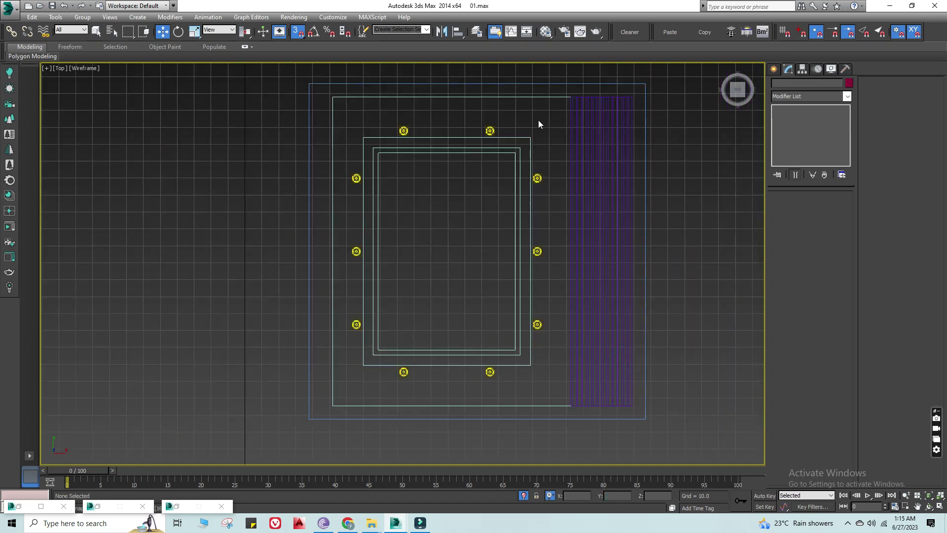
pyautogui.moveTo(584, 214); pyautogui.dragTo(552, 178, button='middle')
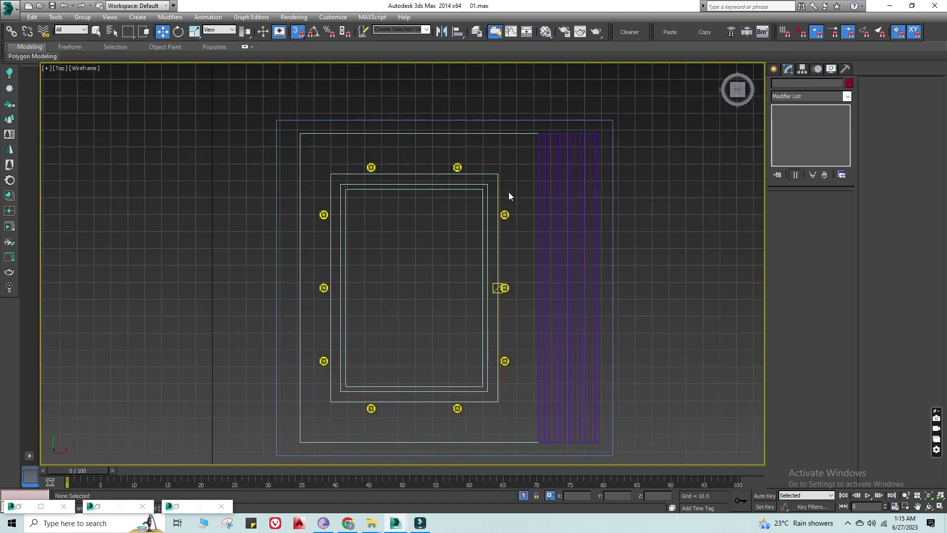
pyautogui.moveTo(529, 199); pyautogui.dragTo(509, 370)
pyautogui.moveTo(527, 198); pyautogui.dragTo(502, 390)
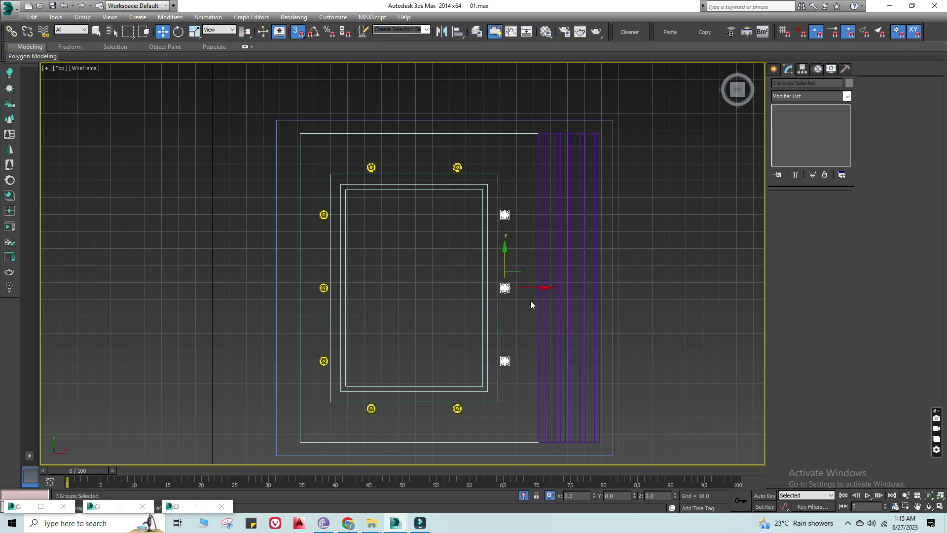
pyautogui.press('s')
pyautogui.moveTo(527, 289); pyautogui.dragTo(542, 287)
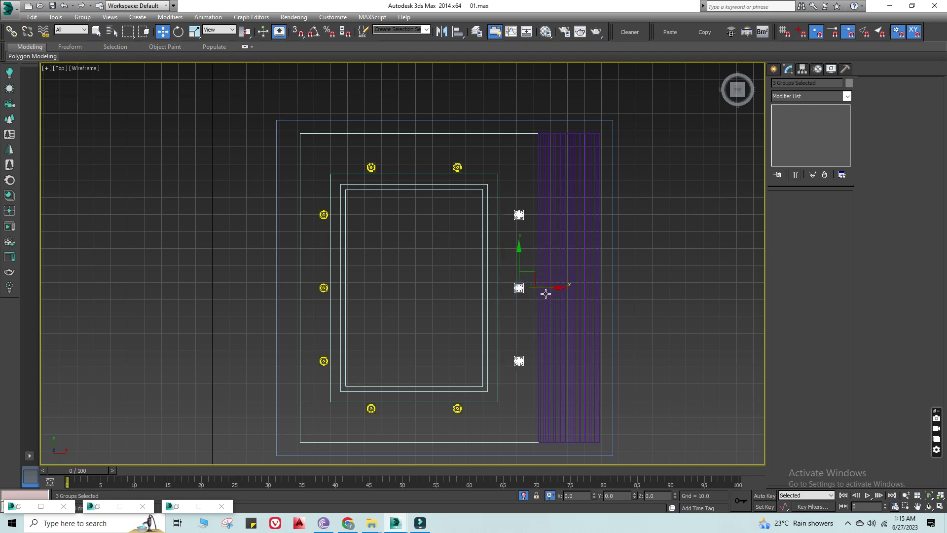
pyautogui.click(527, 356)
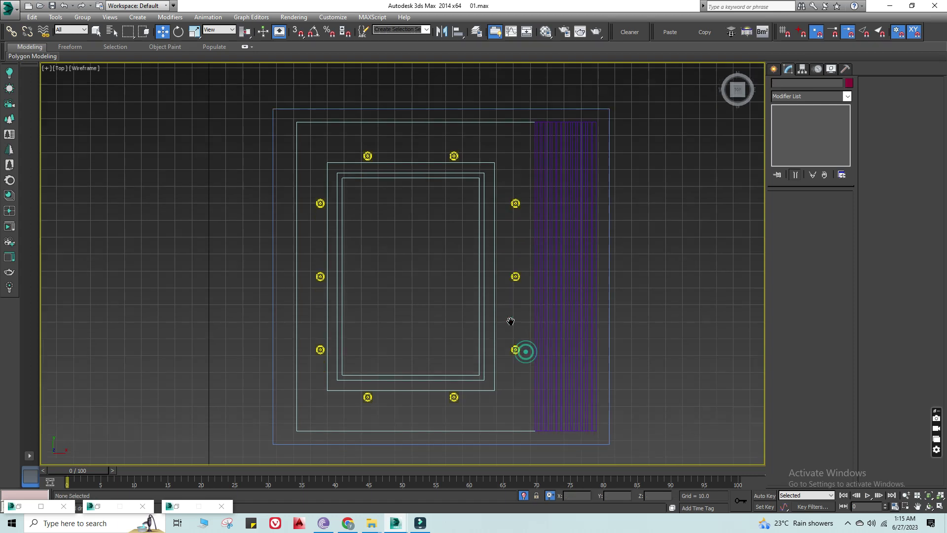
# Add an instanced copy of the bottom-right light, placed down and to the right
pyautogui.moveTo(526, 356); pyautogui.dragTo(510, 298, button='middle')
pyautogui.click(502, 303)
pyautogui.keyDown('shift'); pyautogui.moveTo(523, 298); pyautogui.dragTo(570, 318); pyautogui.keyUp('shift')
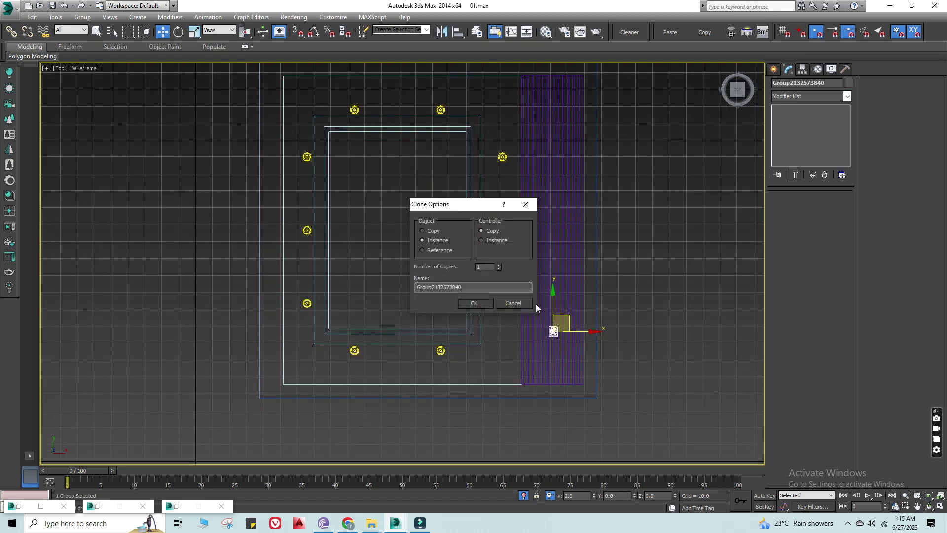
pyautogui.click(483, 302)
# Switch to the front view and orbit to inspect the lights in 3D
pyautogui.press('f')
pyautogui.scroll(-3, 510, 242)
pyautogui.scroll(-4, 510, 242)
pyautogui.scroll(-2, 587, 266)
pyautogui.click(590, 263)
pyautogui.scroll(2, 423, 254)
pyautogui.moveTo(422, 254)
pyautogui.keyDown('alt'); pyautogui.mouseDown(button='middle')
pyautogui.moveTo(447, 233)
pyautogui.moveTo(433, 192)
pyautogui.mouseUp(button='middle'); pyautogui.keyUp('alt')
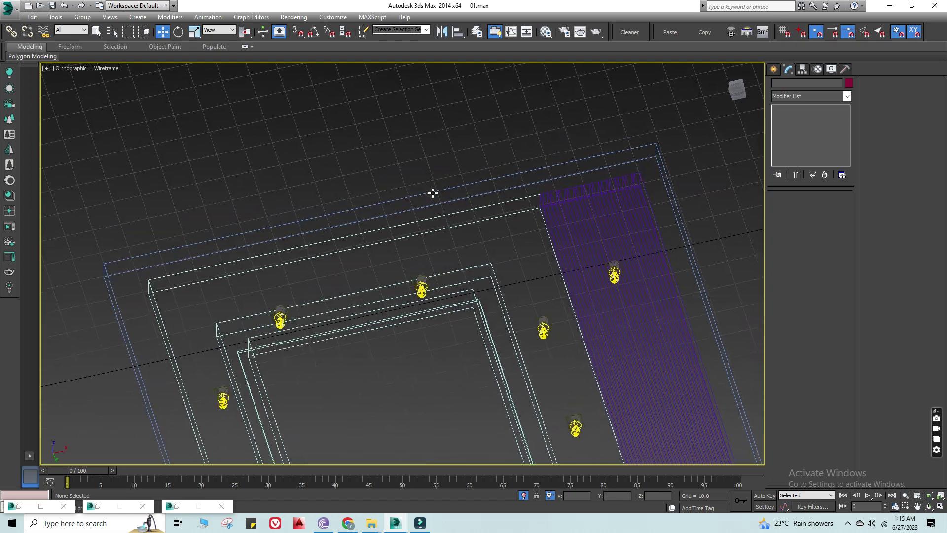
pyautogui.press('F3')
pyautogui.moveTo(532, 298); pyautogui.dragTo(385, 170, button='middle')
pyautogui.scroll(4, 364, 187)
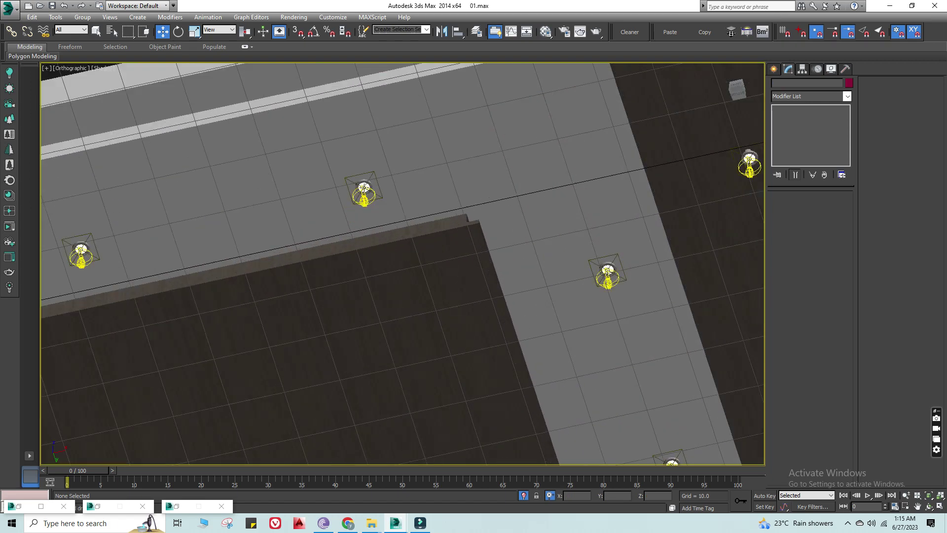
pyautogui.scroll(2, 364, 187)
pyautogui.scroll(-2, 364, 188)
pyautogui.press('f')
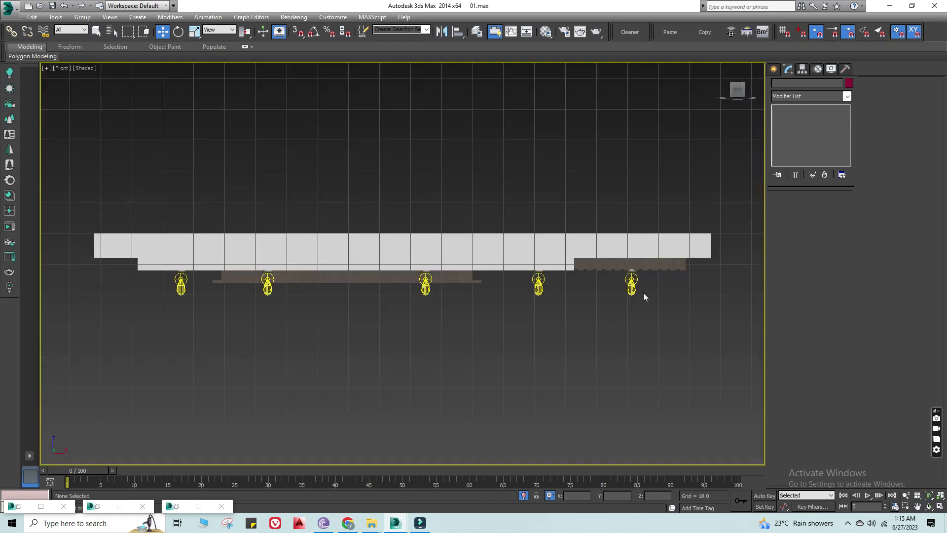
pyautogui.moveTo(368, 335); pyautogui.dragTo(159, 339)
pyautogui.scroll(3, 496, 279)
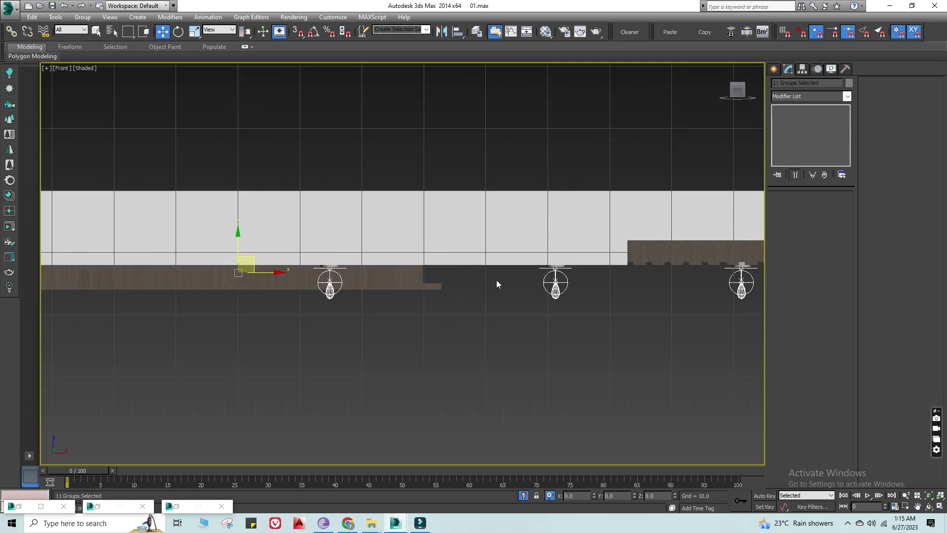
pyautogui.scroll(2, 267, 270)
pyautogui.moveTo(268, 270); pyautogui.dragTo(488, 278, button='middle')
pyautogui.press('F3')
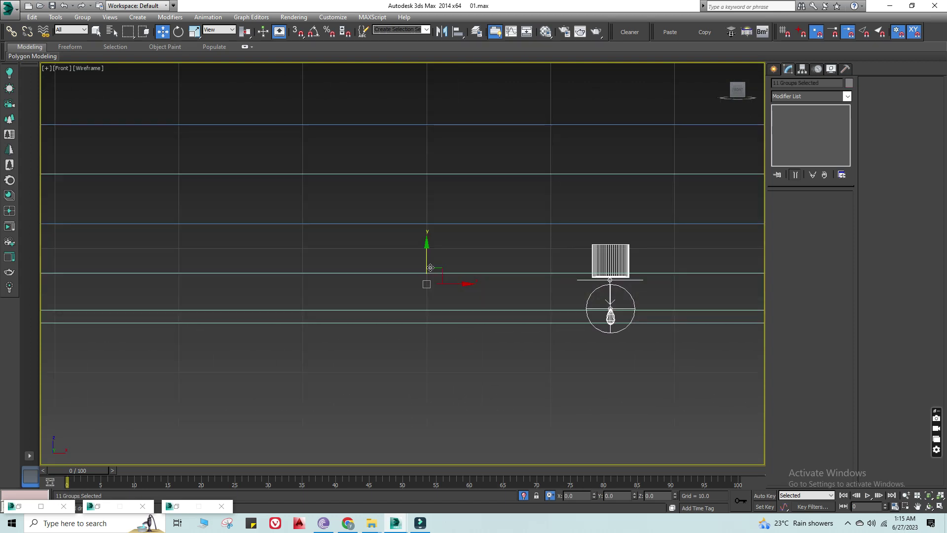
pyautogui.press('s')
pyautogui.scroll(2, 428, 275)
pyautogui.scroll(2, 427, 275)
pyautogui.press('s')
pyautogui.scroll(-2, 427, 274)
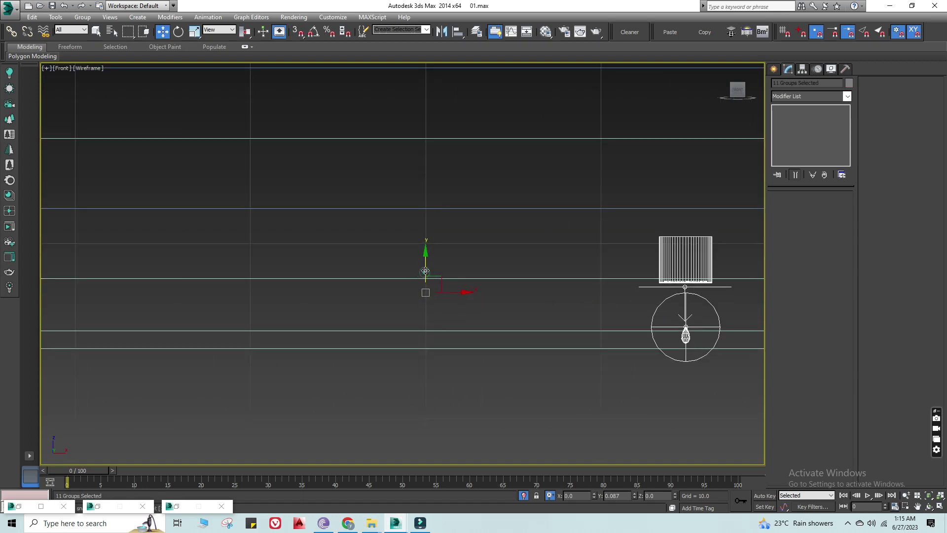
pyautogui.moveTo(575, 280); pyautogui.dragTo(375, 294, button='middle')
pyautogui.press('F3')
pyautogui.keyDown('alt'); pyautogui.moveTo(461, 320); pyautogui.dragTo(439, 279, button='middle'); pyautogui.keyUp('alt')
pyautogui.scroll(3, 440, 279)
pyautogui.scroll(1, 439, 279)
pyautogui.scroll(-1, 440, 279)
pyautogui.scroll(-3, 434, 199)
pyautogui.moveTo(497, 263)
pyautogui.keyDown('alt'); pyautogui.mouseDown(button='middle')
pyautogui.moveTo(492, 237)
pyautogui.moveTo(432, 178)
pyautogui.mouseUp(button='middle'); pyautogui.keyUp('alt')
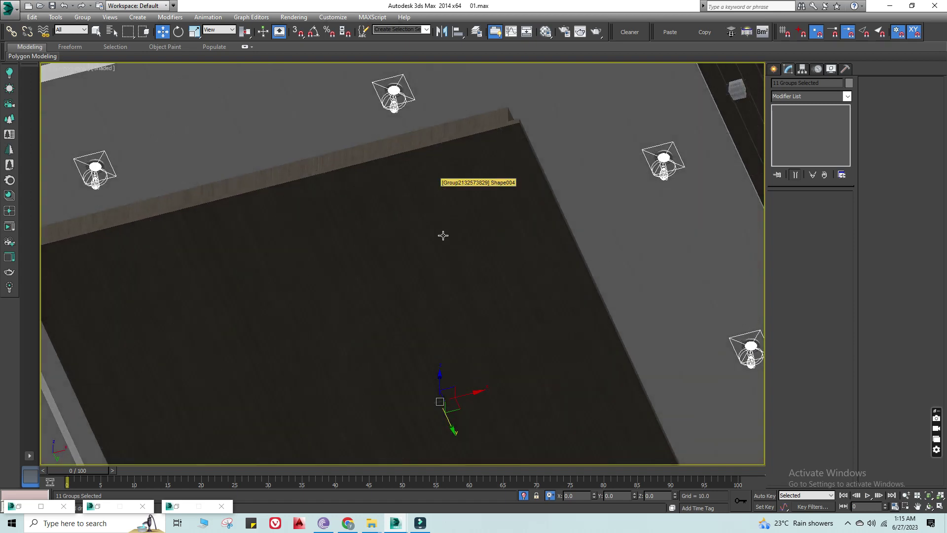
pyautogui.scroll(-2, 442, 234)
pyautogui.click(666, 135)
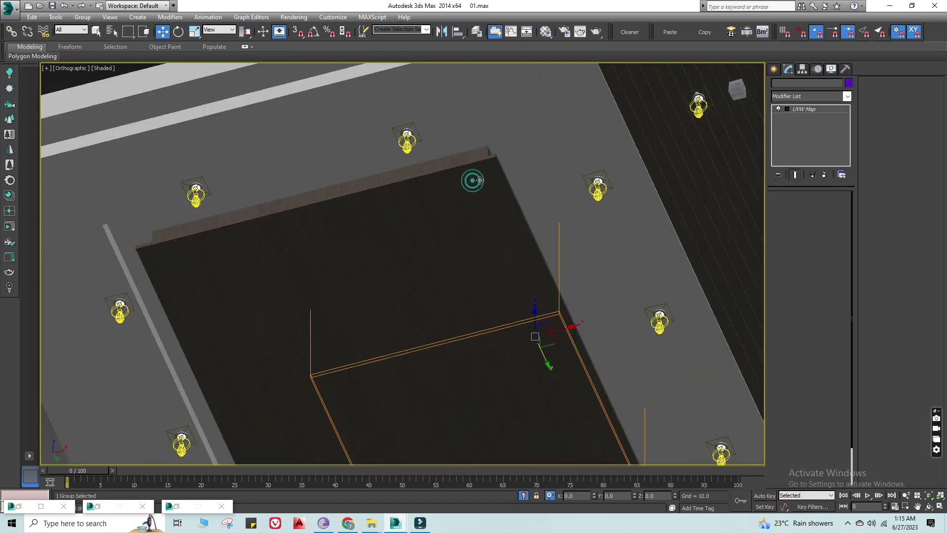
pyautogui.press('t')
pyautogui.press('F3')
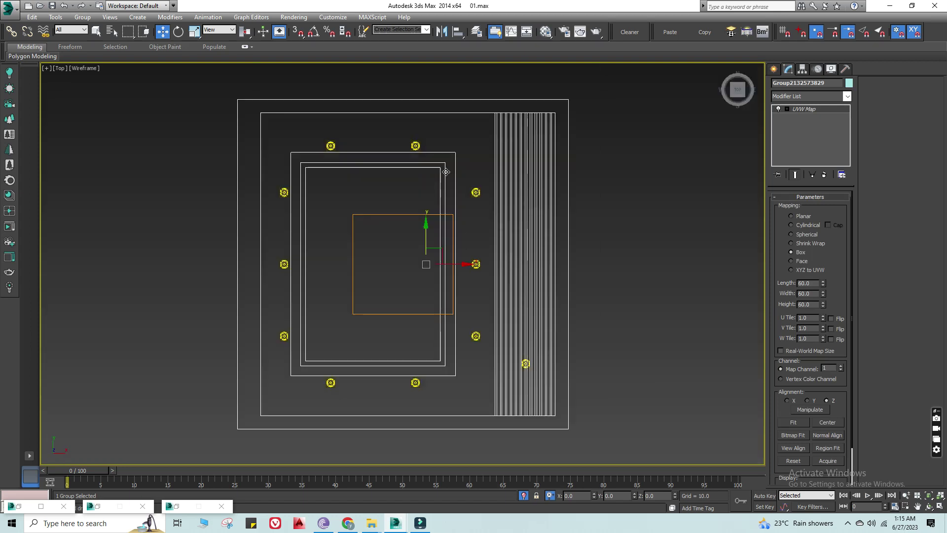
# Draw a thin VRayLight plane strip, VRayLight045, along the TV panel frame edge
pyautogui.scroll(2, 471, 212)
pyautogui.click(772, 68)
pyautogui.click(788, 85)
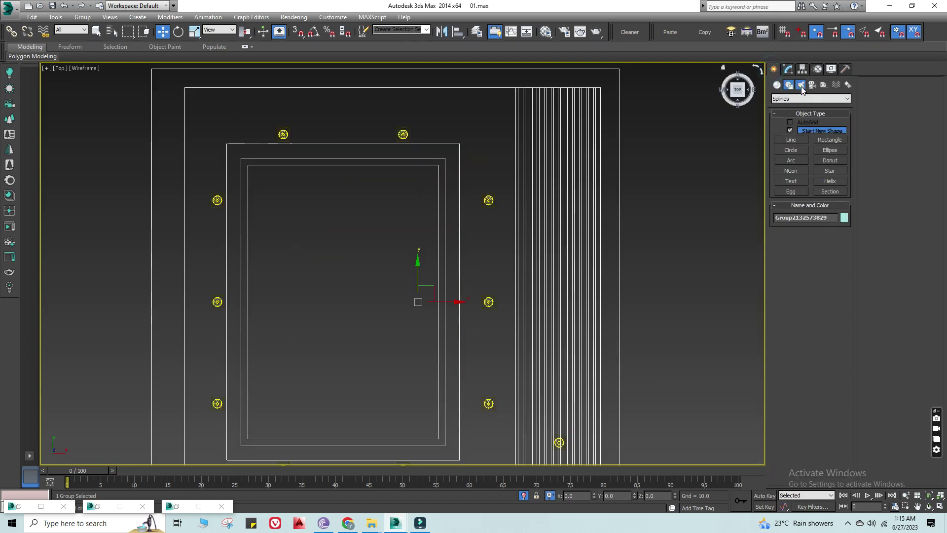
pyautogui.click(800, 85)
pyautogui.click(787, 129)
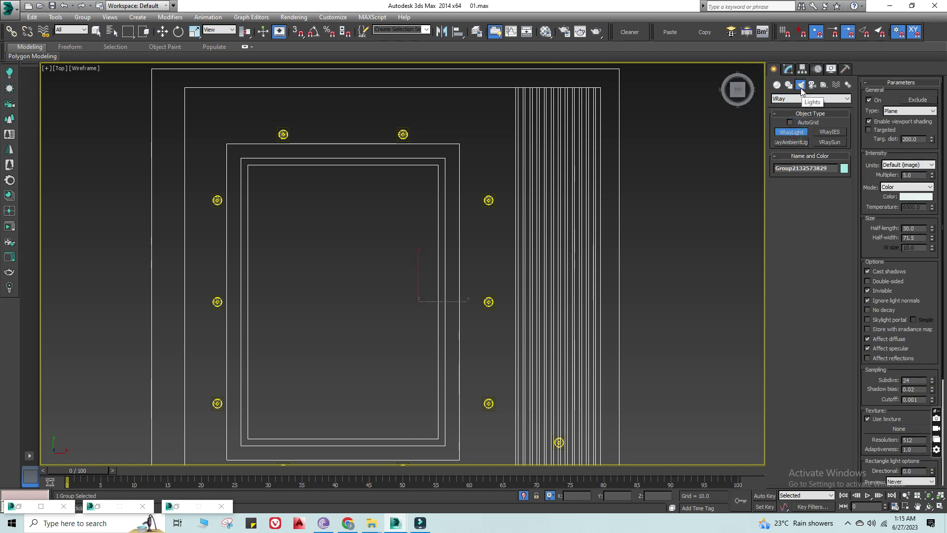
pyautogui.moveTo(446, 152)
pyautogui.mouseDown()
pyautogui.moveTo(458, 226)
pyautogui.moveTo(489, 220)
pyautogui.mouseUp()
pyautogui.scroll(-5, 430, 330)
pyautogui.scroll(7, 478, 283)
pyautogui.scroll(4, 504, 231)
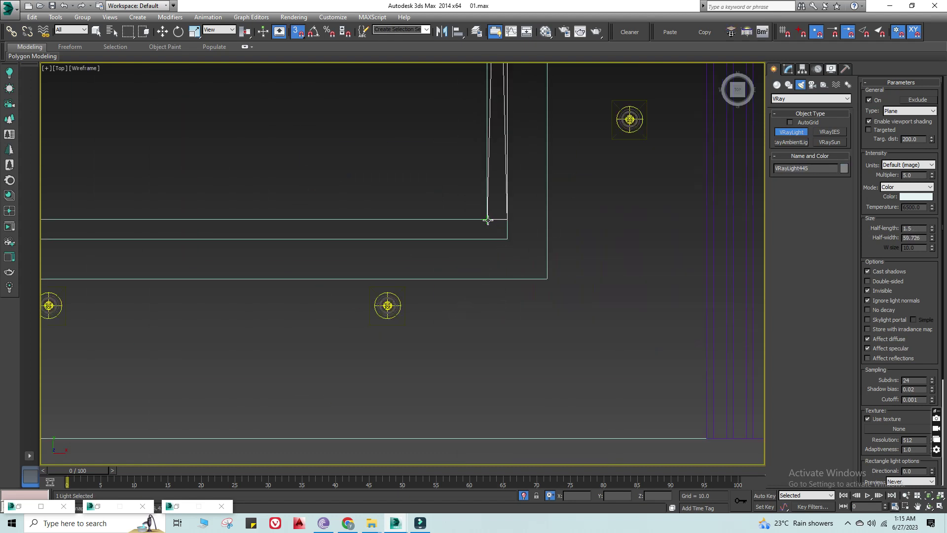
# Mirror VRayLight045 on the Y axis without cloning so it faces upward
pyautogui.press('w')
pyautogui.press('f')
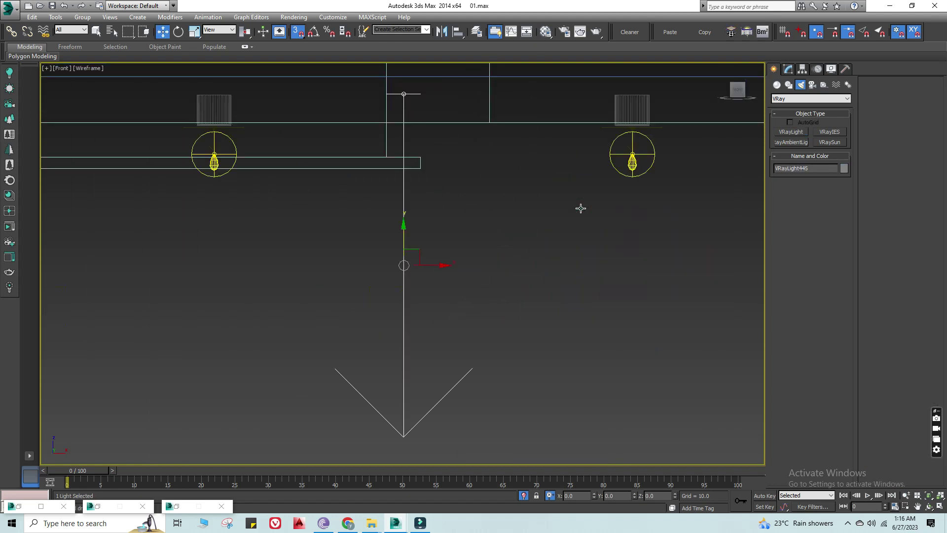
pyautogui.moveTo(424, 146); pyautogui.dragTo(438, 159, button='middle')
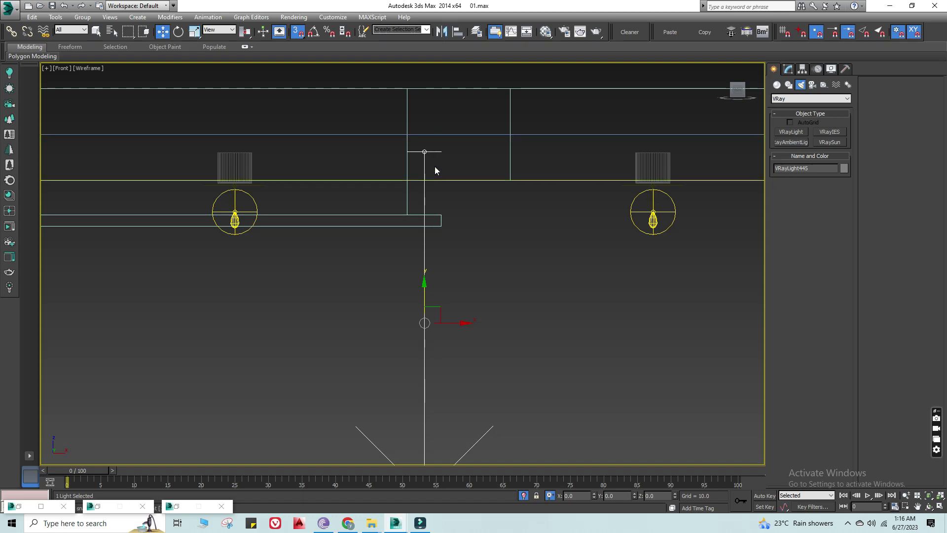
pyautogui.click(442, 34)
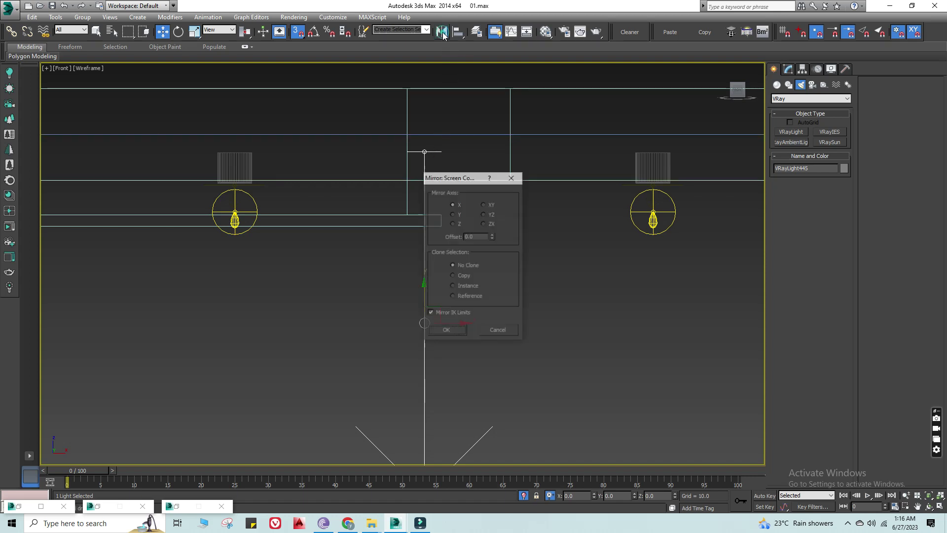
pyautogui.moveTo(461, 183); pyautogui.dragTo(551, 183)
pyautogui.click(544, 221)
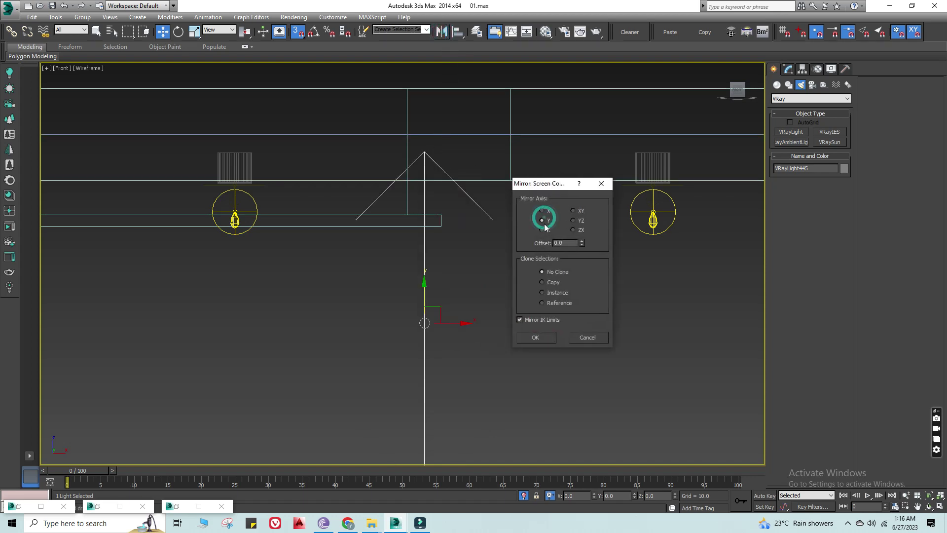
pyautogui.click(542, 339)
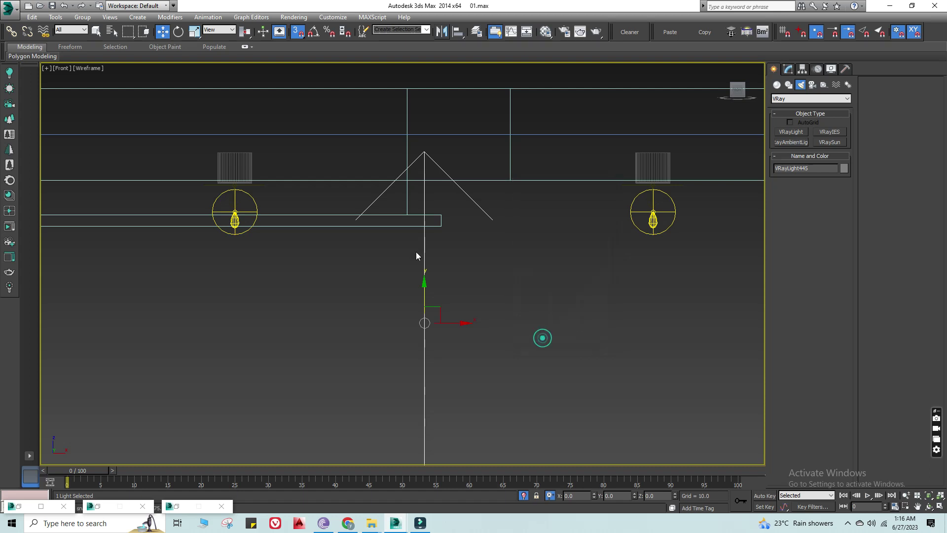
pyautogui.scroll(-4, 416, 252)
# Centre the light's pivot on the object using Affect Pivot Only
pyautogui.click(802, 68)
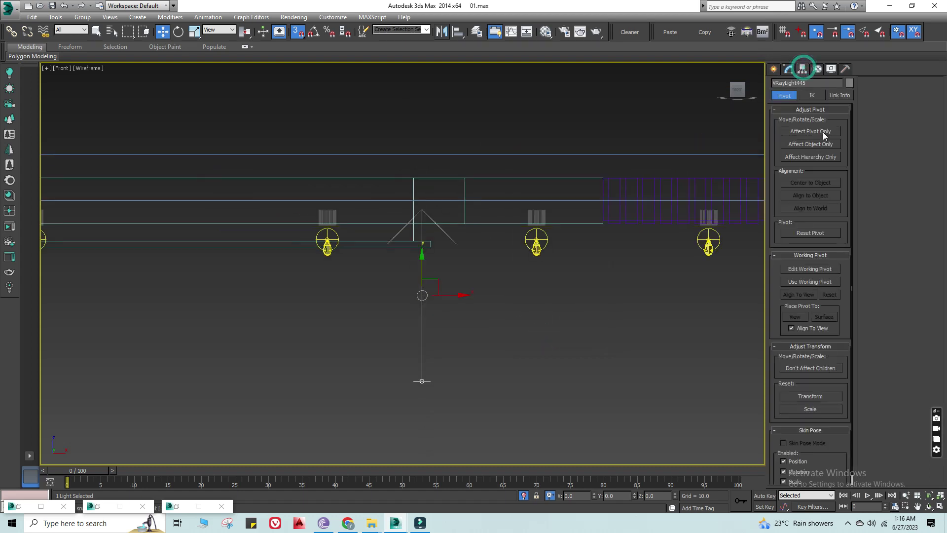
pyautogui.click(813, 131)
pyautogui.click(821, 182)
pyautogui.press('r')
pyautogui.press('e')
pyautogui.press('r')
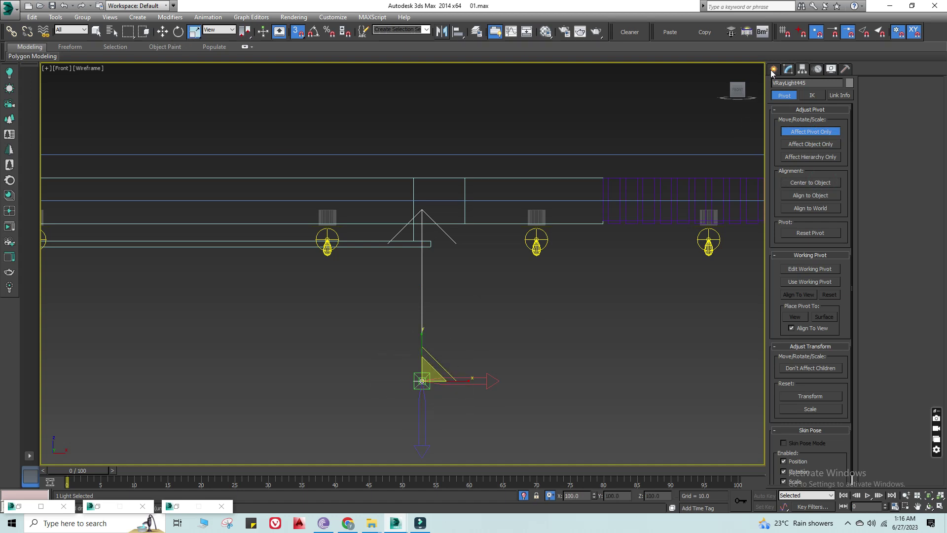
pyautogui.click(774, 69)
# Raise VRayLight045 onto the lower rectangle's top edge, with snapping off
pyautogui.press('w')
pyautogui.moveTo(422, 381)
pyautogui.mouseDown()
pyautogui.moveTo(422, 197)
pyautogui.moveTo(422, 242)
pyautogui.mouseUp()
pyautogui.scroll(4, 419, 254)
pyautogui.scroll(3, 419, 254)
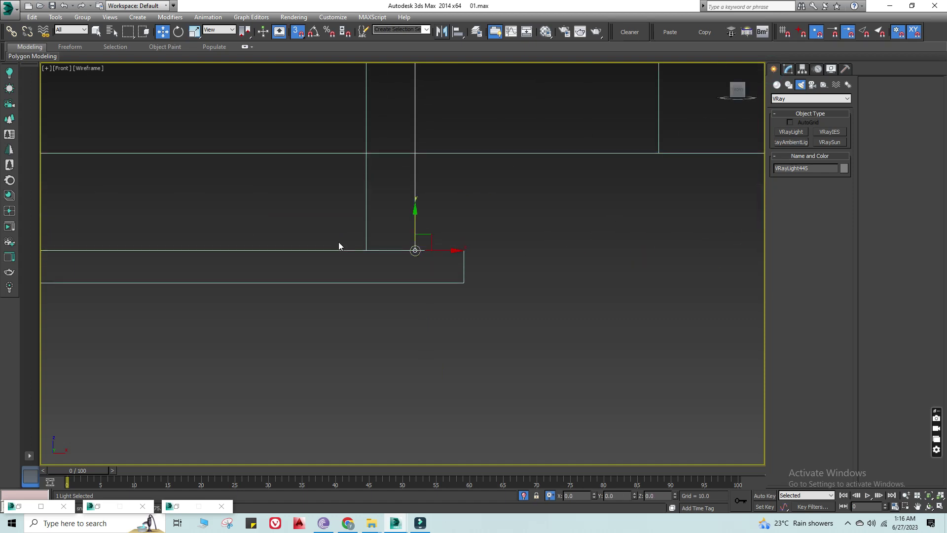
pyautogui.scroll(3, 428, 234)
pyautogui.press('s')
pyautogui.moveTo(418, 237); pyautogui.dragTo(433, 231)
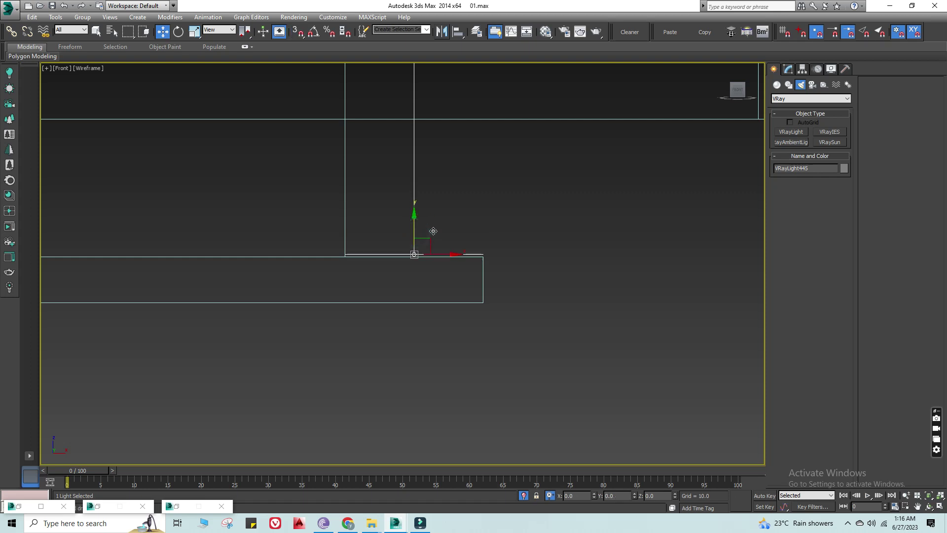
# Shift-copy the strip light as an instance and align it with the frame's left edge
pyautogui.press('t')
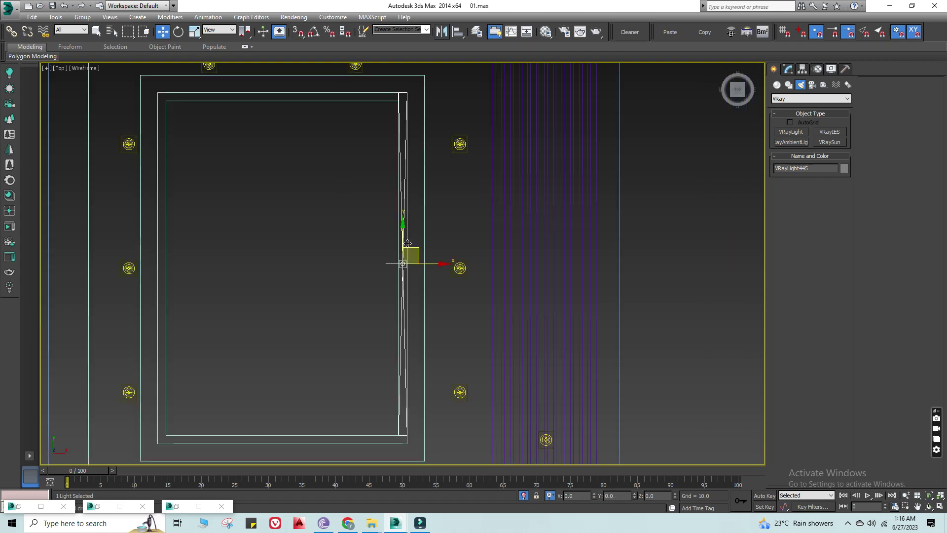
pyautogui.press('s')
pyautogui.scroll(-2, 566, 266)
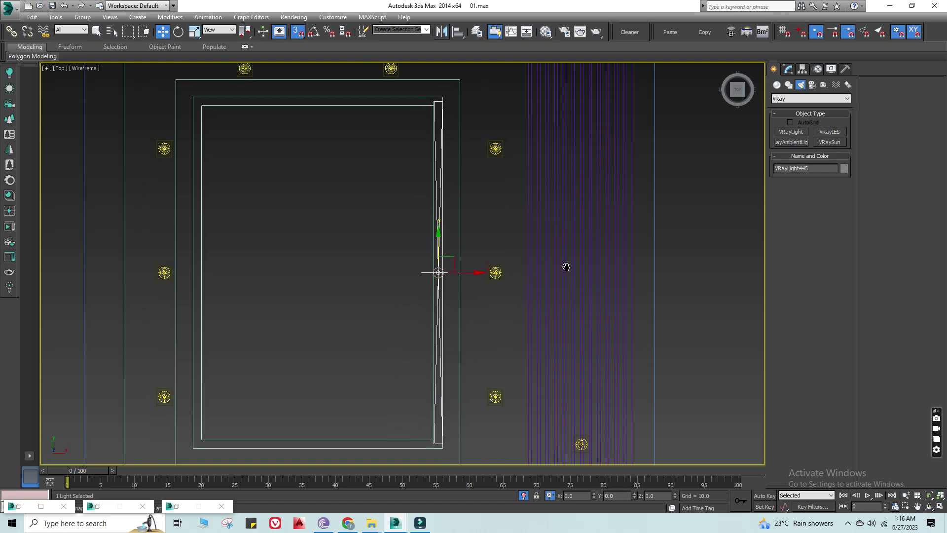
pyautogui.scroll(-2, 491, 273)
pyautogui.keyDown('shift'); pyautogui.moveTo(492, 273); pyautogui.dragTo(283, 154); pyautogui.keyUp('shift')
pyautogui.scroll(4, 302, 149)
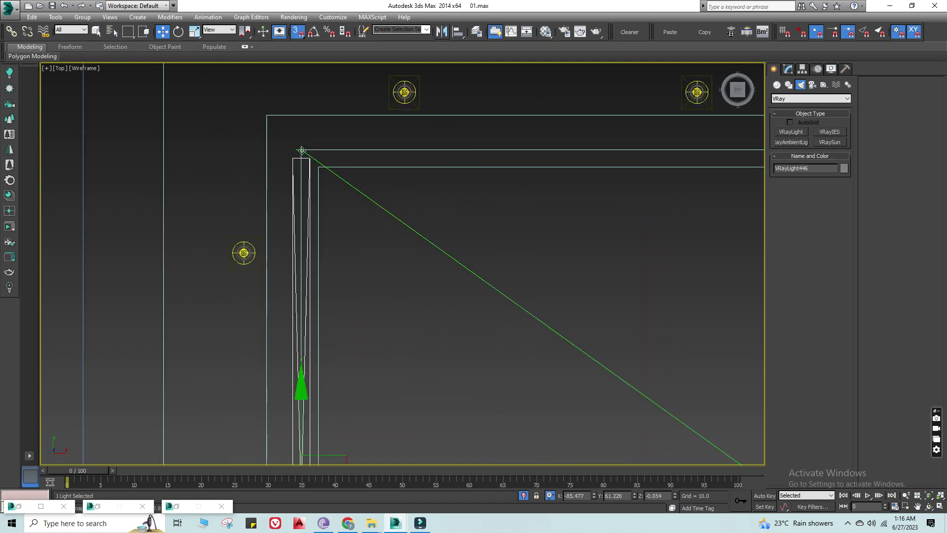
pyautogui.keyDown('shift'); pyautogui.moveTo(283, 154); pyautogui.dragTo(70, 147); pyautogui.keyUp('shift')
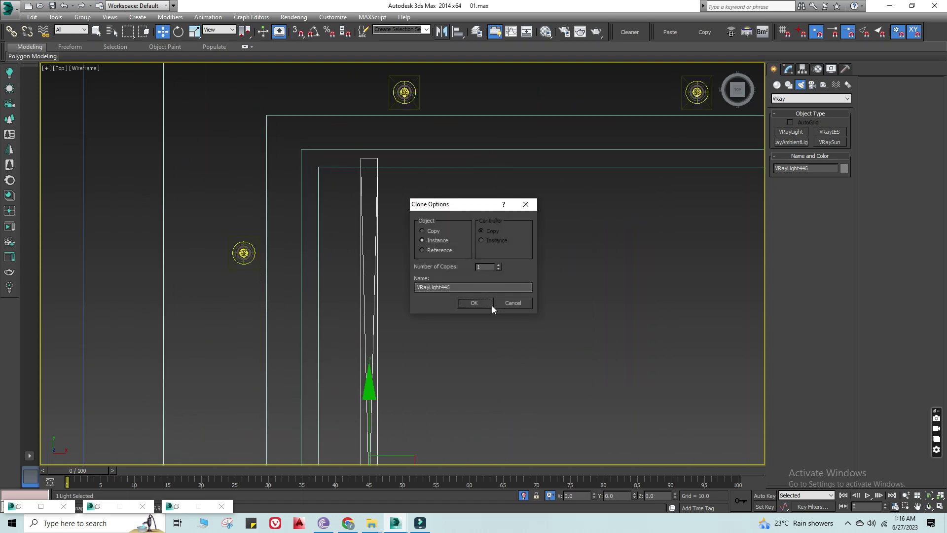
pyautogui.click(474, 302)
pyautogui.scroll(2, 462, 340)
pyautogui.scroll(3, 443, 353)
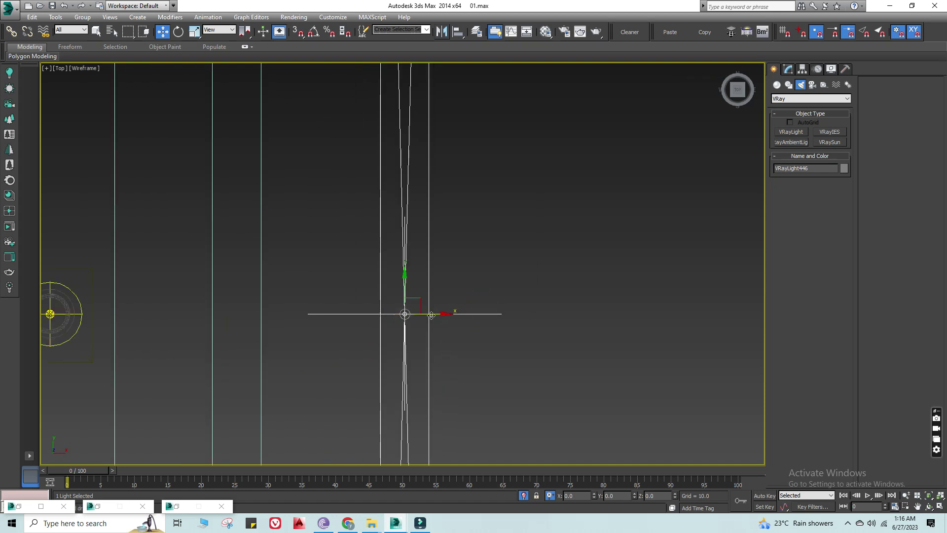
pyautogui.moveTo(429, 315); pyautogui.dragTo(260, 303)
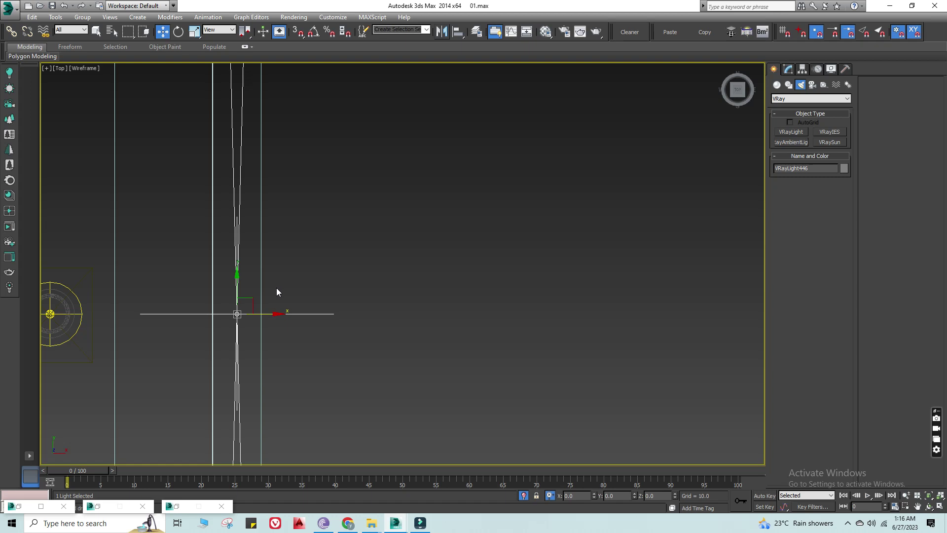
pyautogui.scroll(-5, 325, 290)
# Make copies of both strip lights rotated 90° with Angle Snap and scale them to 68%
pyautogui.keyDown('ctrl'); pyautogui.click(566, 295); pyautogui.keyUp('ctrl')
pyautogui.press('e')
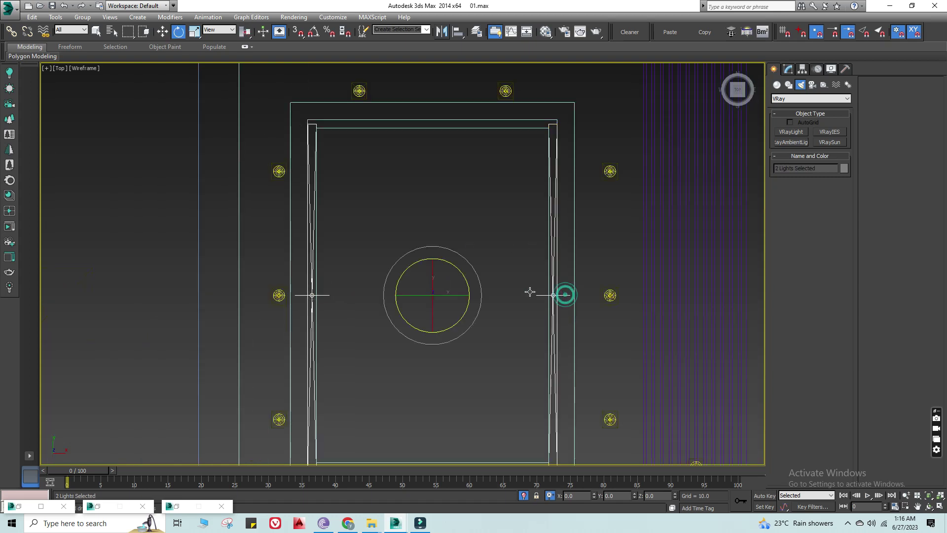
pyautogui.moveTo(452, 265)
pyautogui.mouseDown()
pyautogui.moveTo(505, 344)
pyautogui.moveTo(509, 327)
pyautogui.mouseUp()
pyautogui.press('a')
pyautogui.click(475, 302)
pyautogui.press('r')
pyautogui.moveTo(474, 299)
pyautogui.mouseDown()
pyautogui.moveTo(457, 291)
pyautogui.moveTo(433, 217)
pyautogui.mouseUp()
pyautogui.press('w')
# Move the bottom copy onto the frame's bottom edge and view the fully framed panel
pyautogui.keyDown('alt'); pyautogui.click(489, 120); pyautogui.keyUp('alt')
pyautogui.moveTo(450, 345); pyautogui.dragTo(451, 240, button='middle')
pyautogui.moveTo(435, 258)
pyautogui.mouseDown()
pyautogui.moveTo(434, 345)
pyautogui.moveTo(425, 347)
pyautogui.mouseUp()
pyautogui.scroll(3, 434, 340)
pyautogui.scroll(2, 430, 341)
pyautogui.scroll(-3, 432, 346)
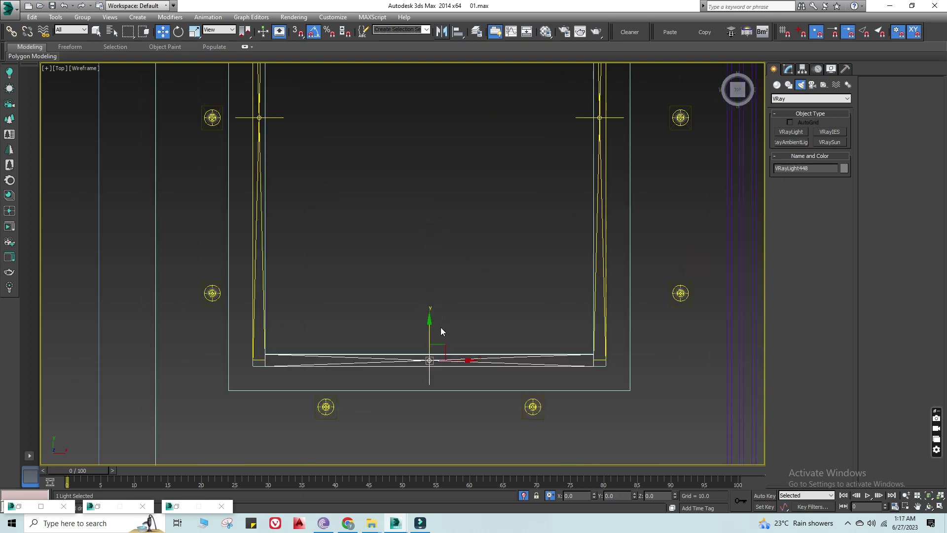
pyautogui.moveTo(506, 284); pyautogui.dragTo(448, 348, button='middle')
pyautogui.scroll(-2, 459, 352)
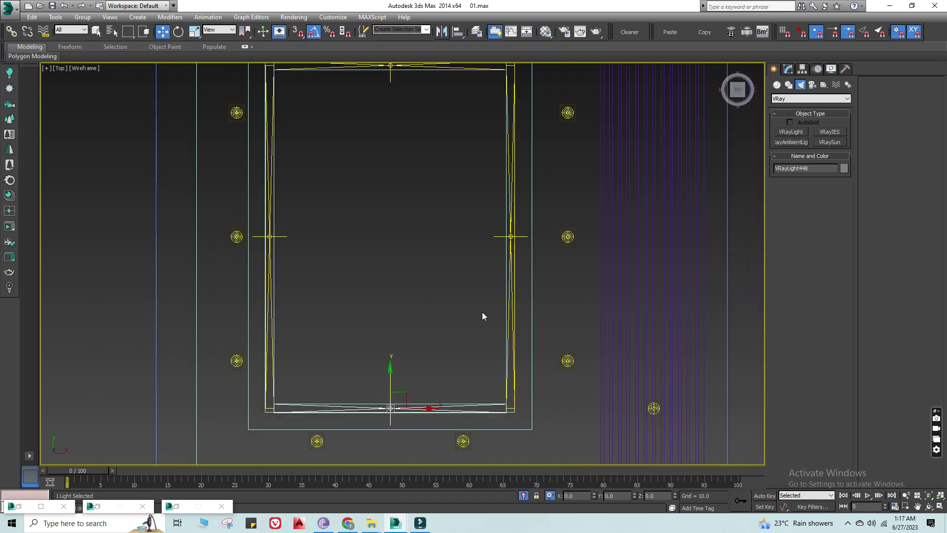
pyautogui.press('f')
pyautogui.scroll(-4, 542, 267)
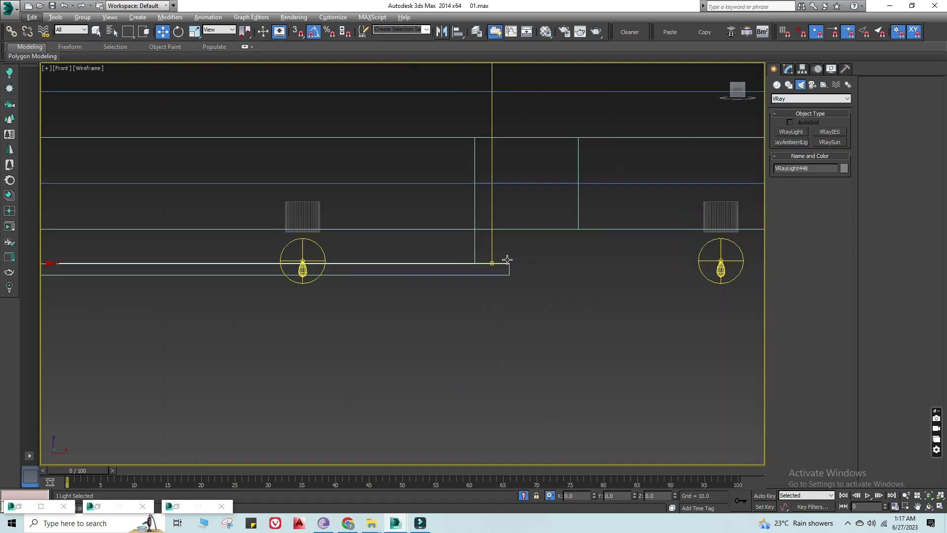
# Give the strip light Temperature colour mode at 3600, uncheck Invisible, and set multiplier 1
pyautogui.click(506, 248)
pyautogui.moveTo(574, 223); pyautogui.dragTo(453, 252, button='middle')
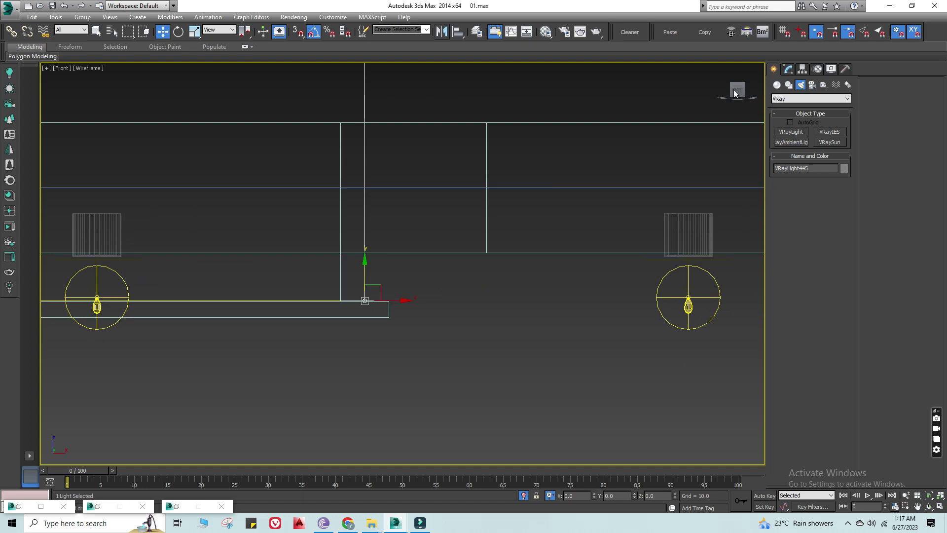
pyautogui.click(795, 70)
pyautogui.click(826, 301)
pyautogui.click(819, 317)
pyautogui.doubleClick(830, 321)
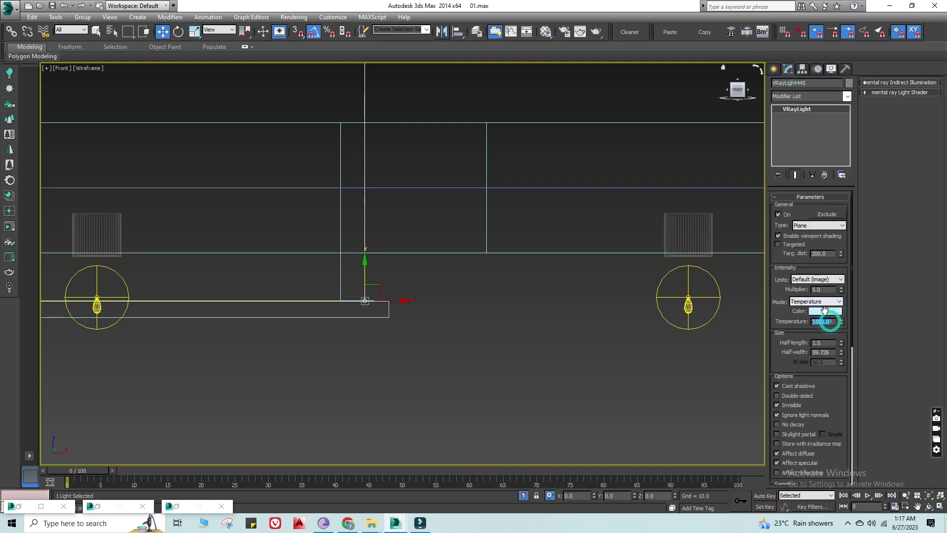
pyautogui.write('36')
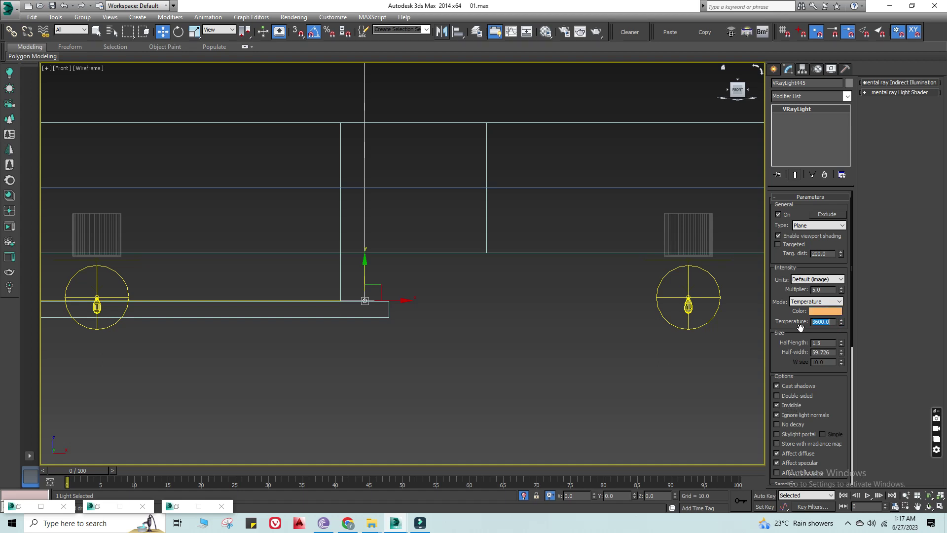
pyautogui.click(784, 405)
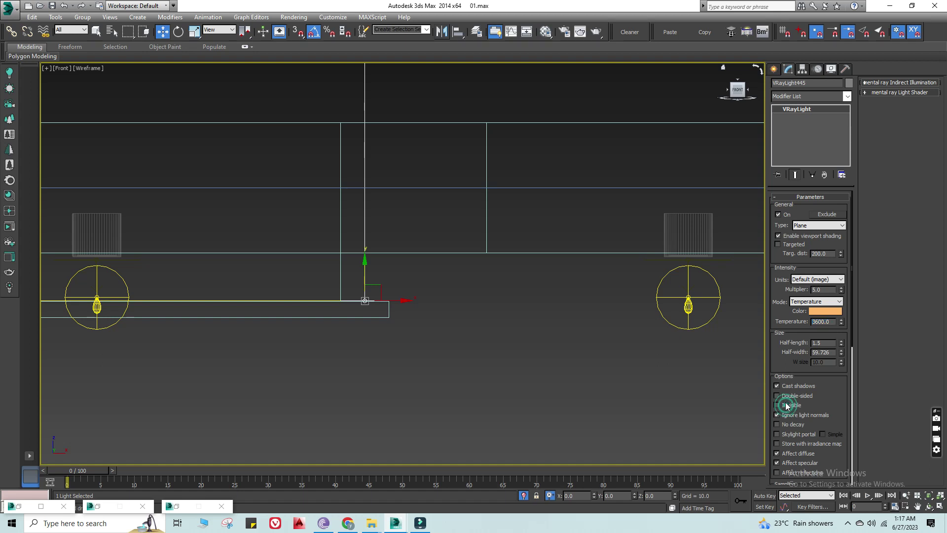
pyautogui.doubleClick(823, 290)
pyautogui.write('1')
# Clear the selection, view through VRayPhysicalCamera003, and select the group by the wall panel
pyautogui.click(509, 390)
pyautogui.click(541, 357)
pyautogui.scroll(-2, 490, 297)
pyautogui.scroll(-2, 490, 297)
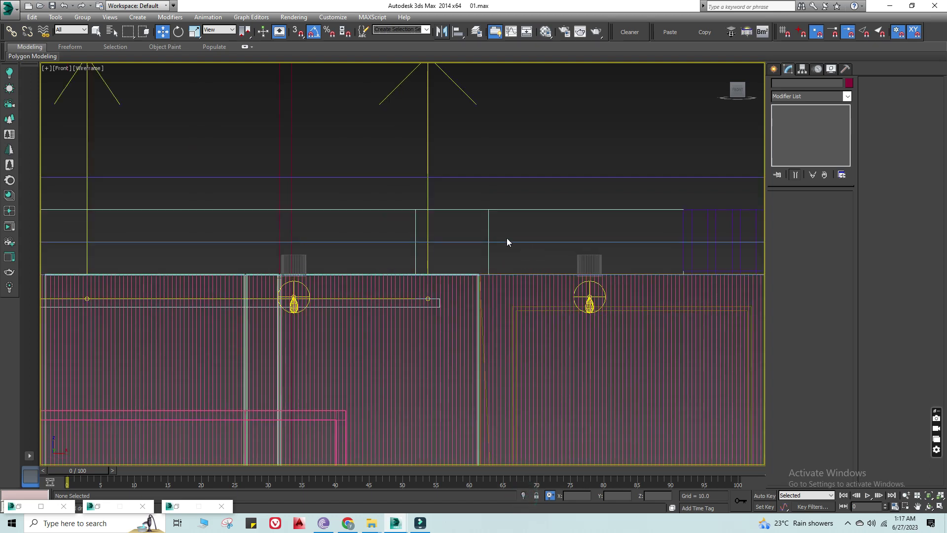
pyautogui.press('c')
pyautogui.doubleClick(483, 191)
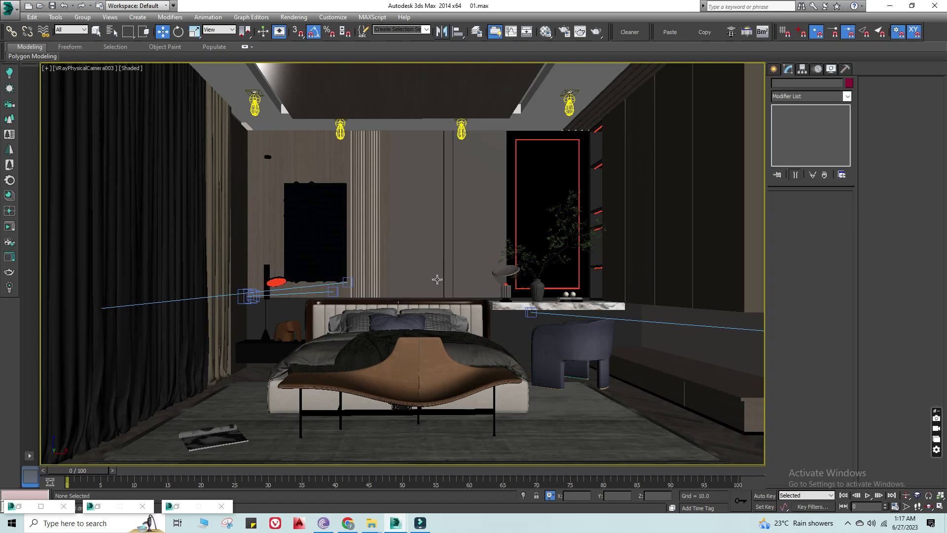
pyautogui.click(299, 296)
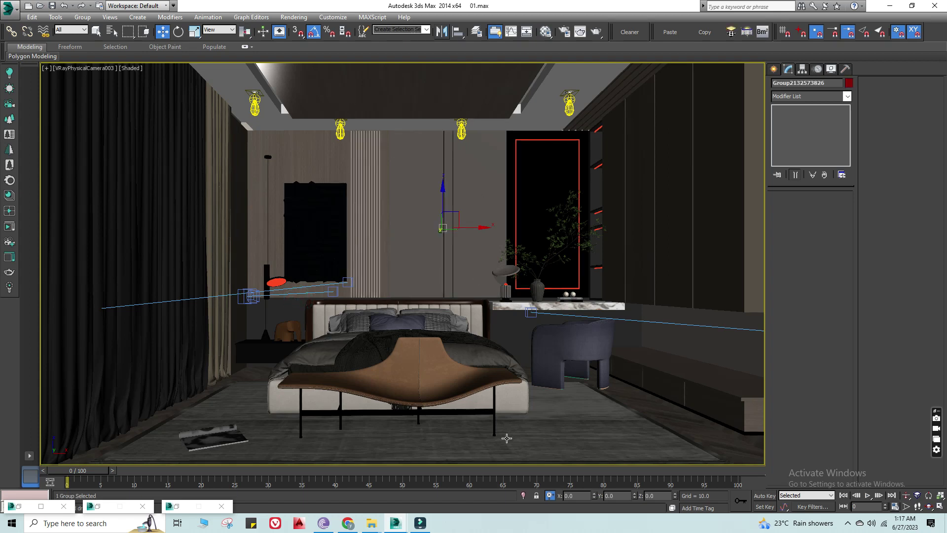
# Snap-draw a long VRay plane light along the console edge in Top view, then check it in Front view
pyautogui.press('f')
pyautogui.click(521, 413)
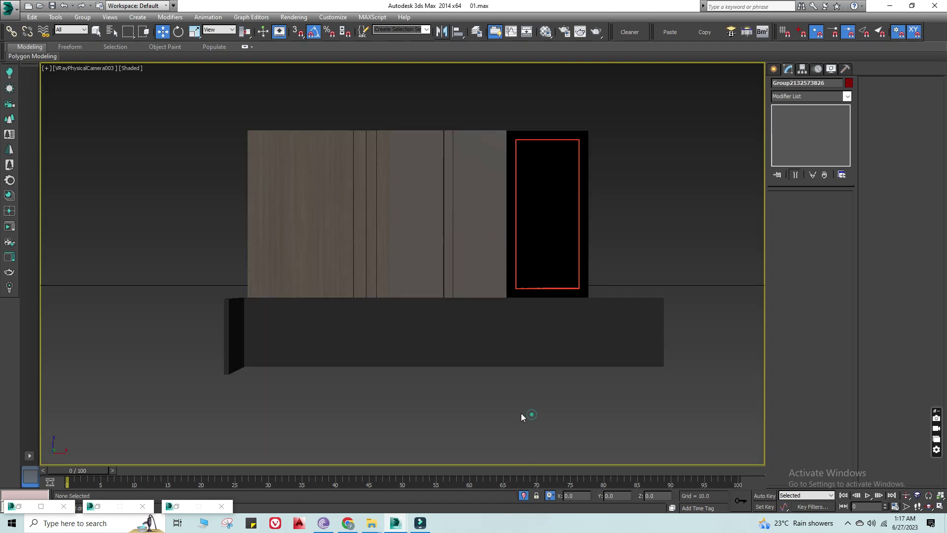
pyautogui.press('t')
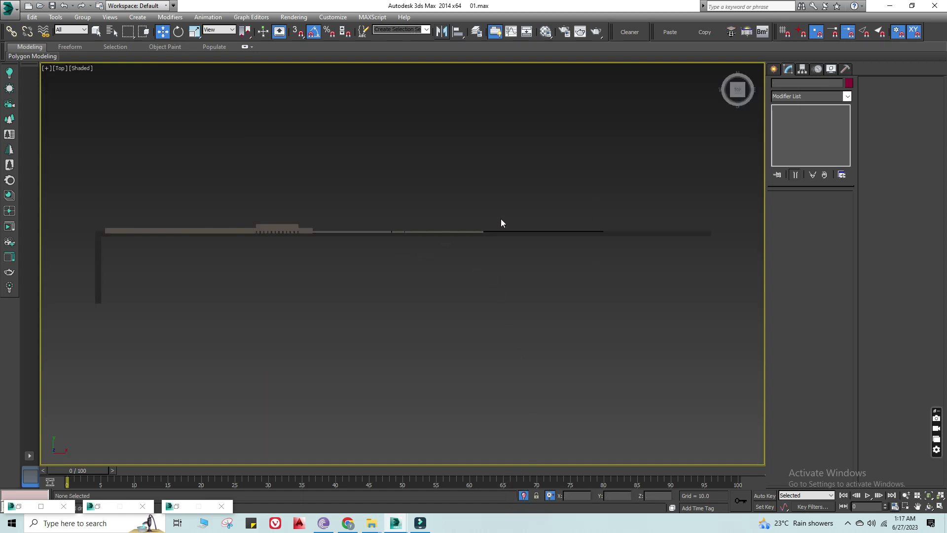
pyautogui.scroll(3, 501, 218)
pyautogui.click(773, 69)
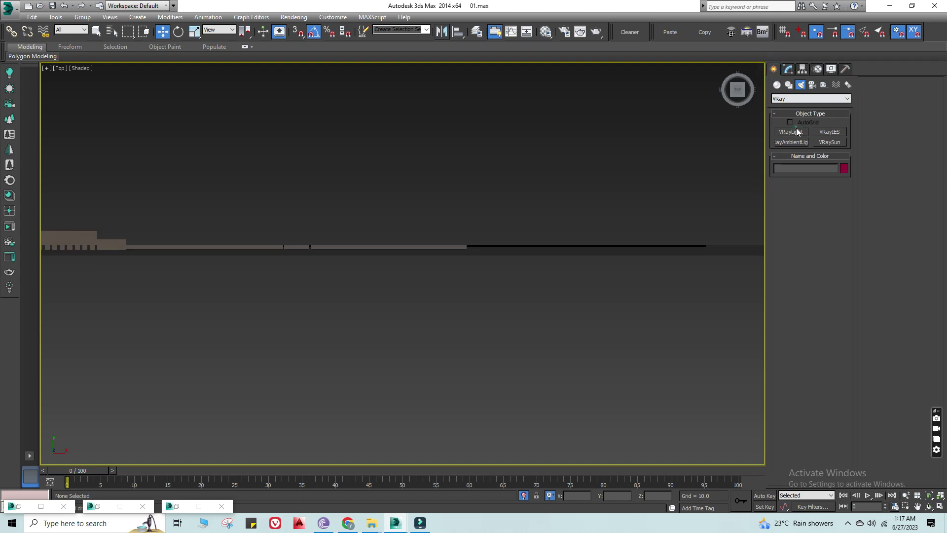
pyautogui.click(794, 132)
pyautogui.press('s')
pyautogui.moveTo(738, 253); pyautogui.dragTo(128, 261)
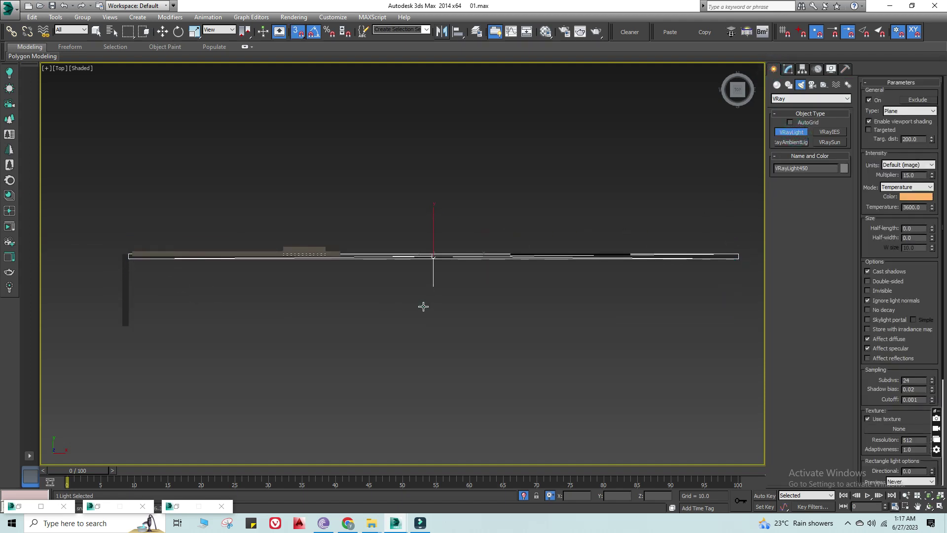
pyautogui.press('w')
pyautogui.press('f')
pyautogui.scroll(-2, 433, 239)
pyautogui.moveTo(433, 239); pyautogui.dragTo(422, 300, button='middle')
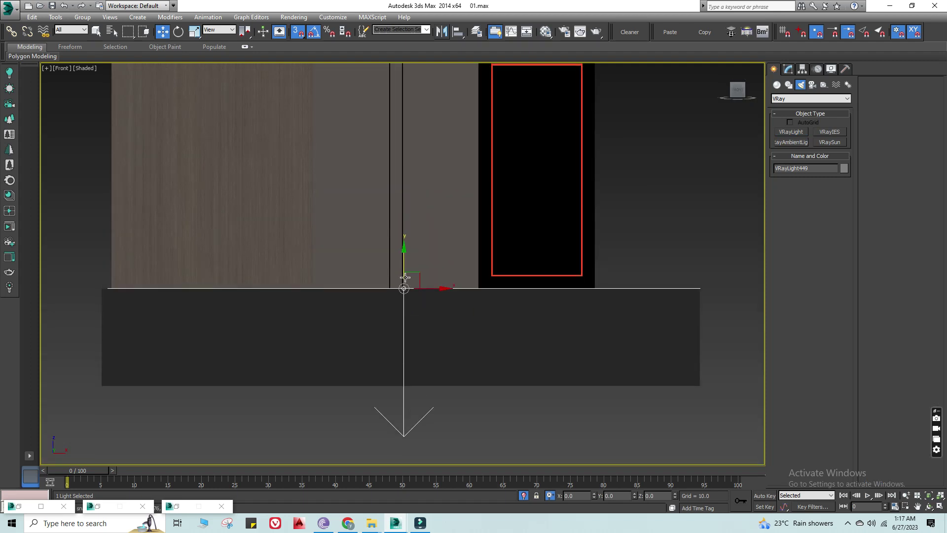
# Mirror the console light on Y to face upward and snap it onto the console top at the wood panel edge
pyautogui.click(441, 32)
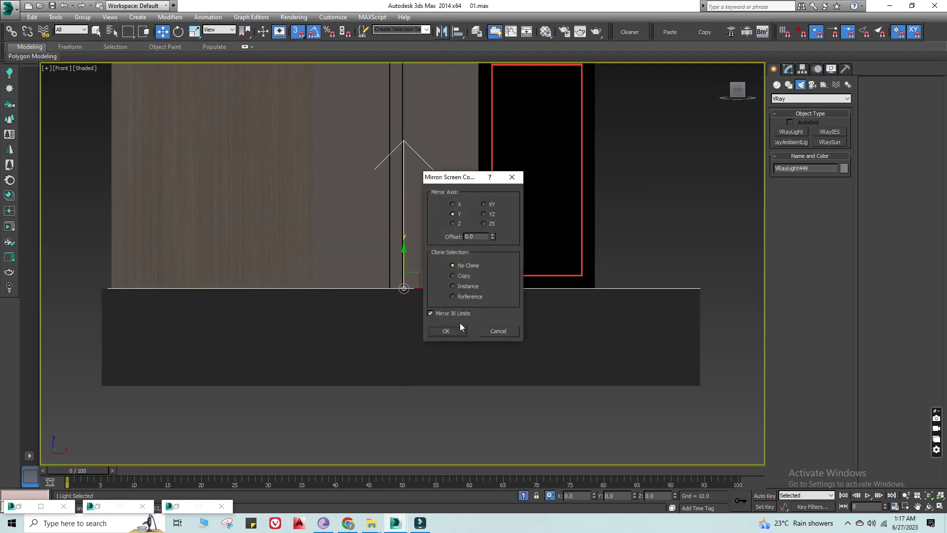
pyautogui.click(446, 330)
pyautogui.scroll(3, 406, 293)
pyautogui.scroll(2, 405, 292)
pyautogui.moveTo(397, 258); pyautogui.dragTo(396, 271)
pyautogui.scroll(-2, 489, 276)
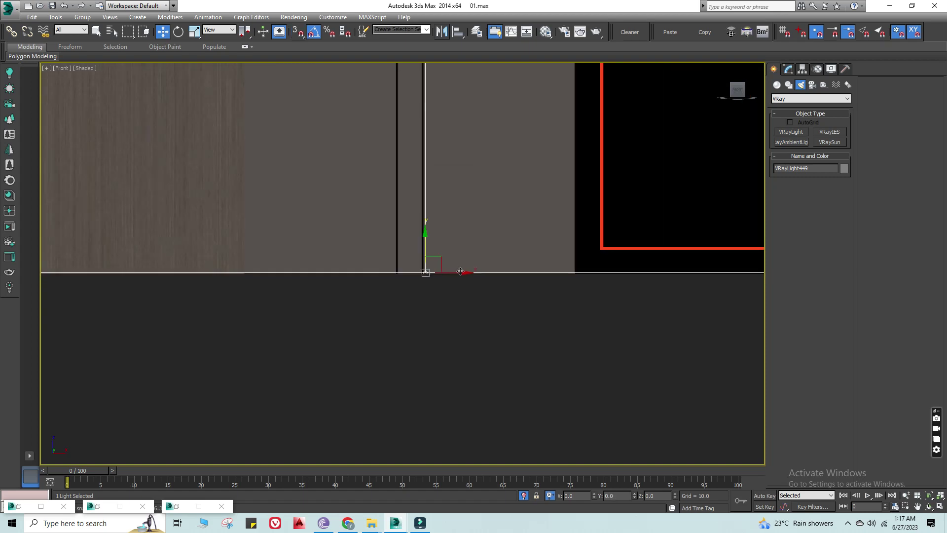
pyautogui.scroll(-3, 489, 276)
pyautogui.scroll(2, 474, 283)
pyautogui.press('s')
pyautogui.moveTo(487, 278); pyautogui.dragTo(456, 272)
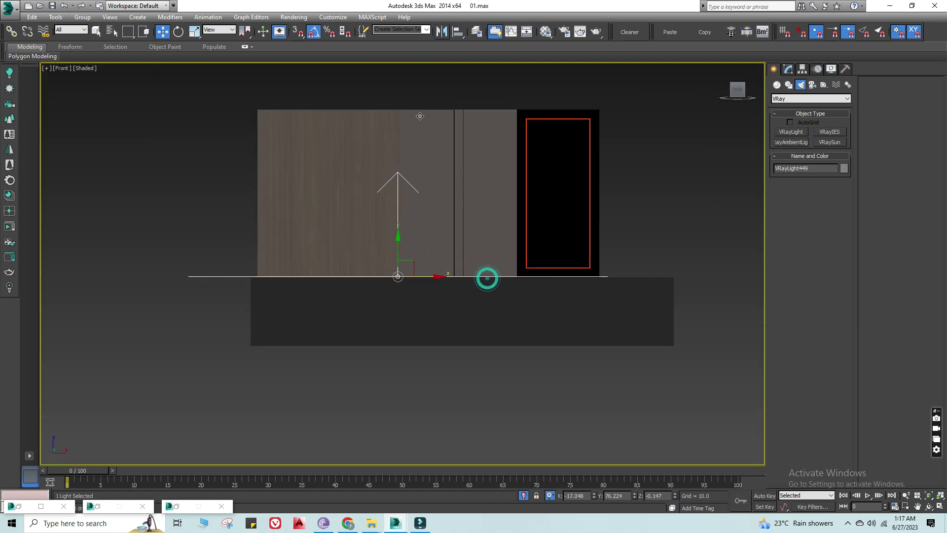
# Shorten the light to about half its length and nudge it left to fit the console
pyautogui.press('r')
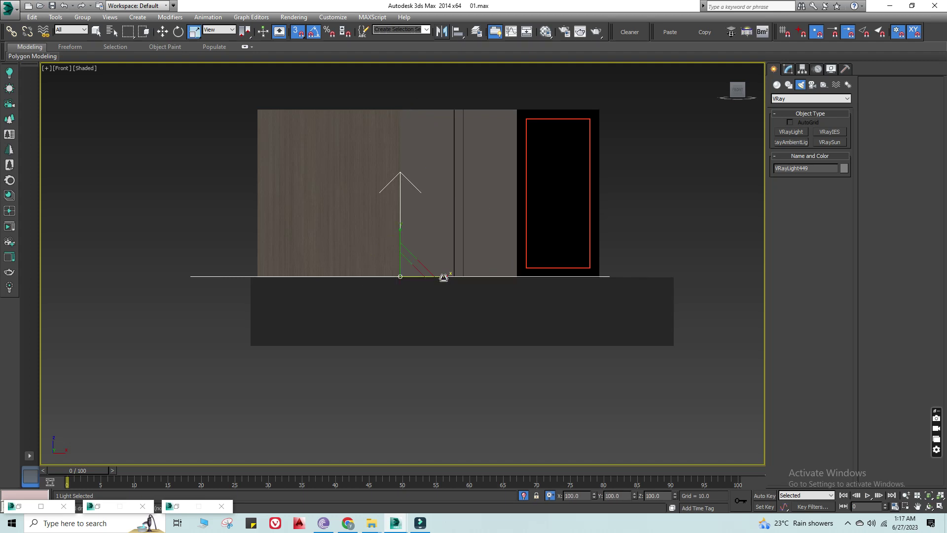
pyautogui.moveTo(442, 275); pyautogui.dragTo(411, 275)
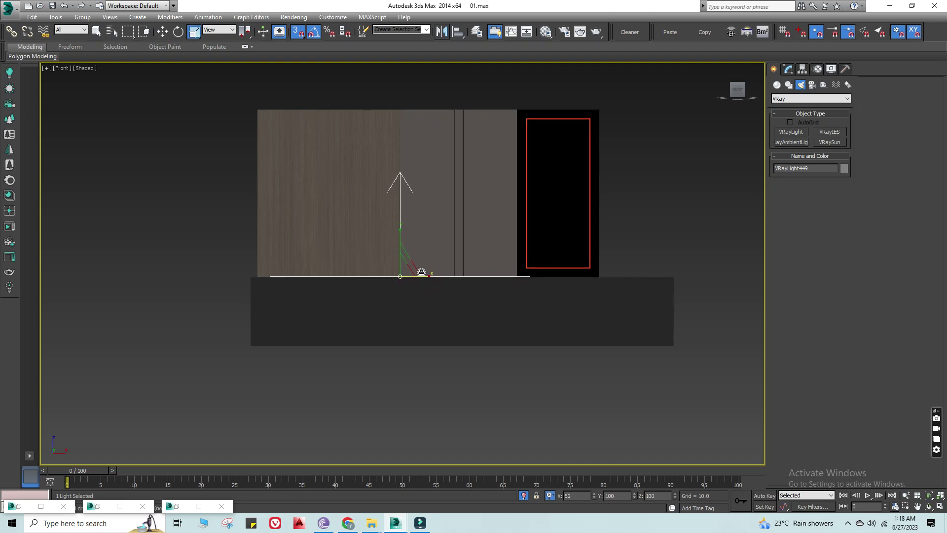
pyautogui.press('w')
pyautogui.scroll(3, 412, 279)
pyautogui.moveTo(415, 275); pyautogui.dragTo(387, 274)
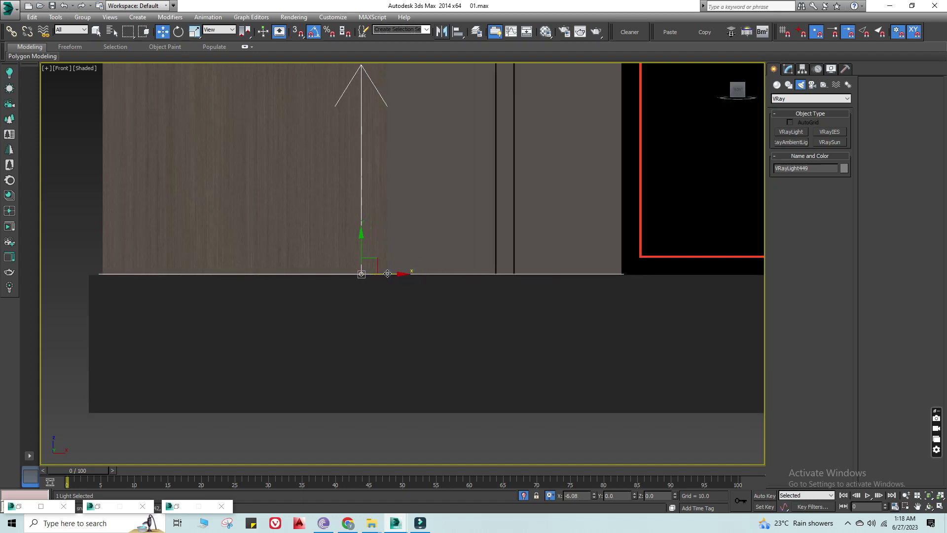
pyautogui.press('r')
pyautogui.moveTo(399, 275); pyautogui.dragTo(397, 274)
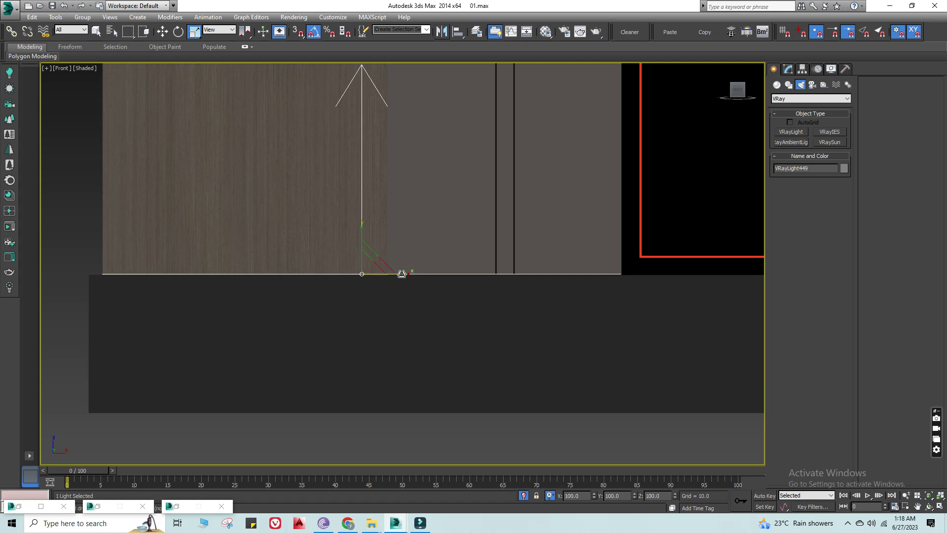
# Check the light's placement in wireframe and orbit until the console edge runs horizontal
pyautogui.moveTo(377, 266); pyautogui.dragTo(409, 384, button='middle')
pyautogui.press('F3')
pyautogui.scroll(3, 409, 384)
pyautogui.press('w')
pyautogui.scroll(2, 412, 381)
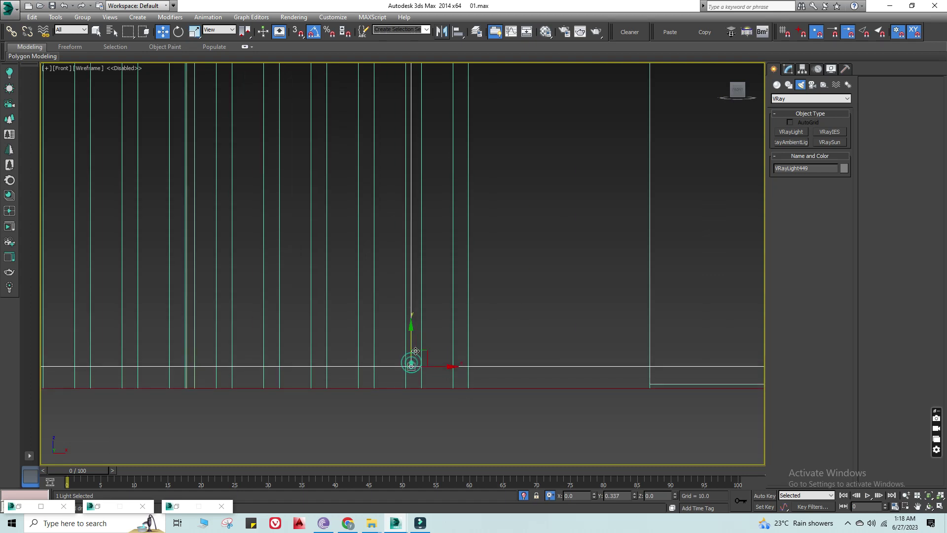
pyautogui.press('F3')
pyautogui.scroll(-3, 332, 311)
pyautogui.scroll(-2, 546, 338)
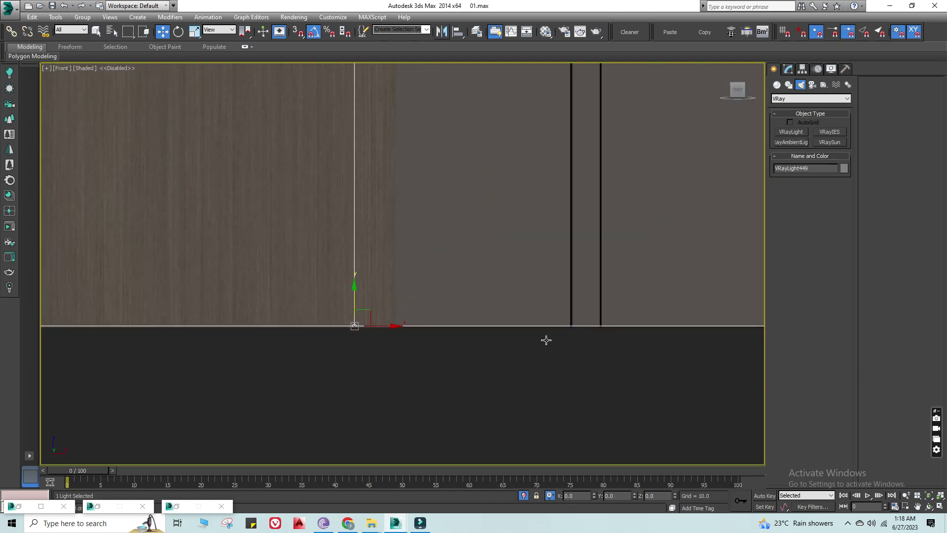
pyautogui.moveTo(546, 339)
pyautogui.keyDown('alt'); pyautogui.mouseDown(button='middle')
pyautogui.moveTo(565, 346)
pyautogui.moveTo(493, 350)
pyautogui.mouseUp(button='middle'); pyautogui.keyUp('alt')
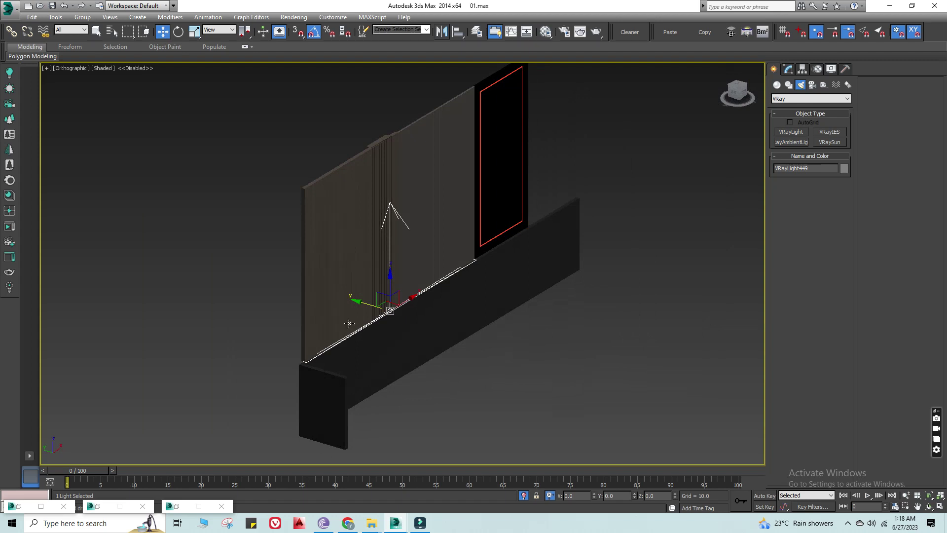
pyautogui.scroll(5, 373, 352)
pyautogui.moveTo(571, 303)
pyautogui.keyDown('alt'); pyautogui.mouseDown(button='middle')
pyautogui.moveTo(491, 309)
pyautogui.moveTo(492, 288)
pyautogui.moveTo(506, 303)
pyautogui.moveTo(551, 300)
pyautogui.mouseUp(button='middle'); pyautogui.keyUp('alt')
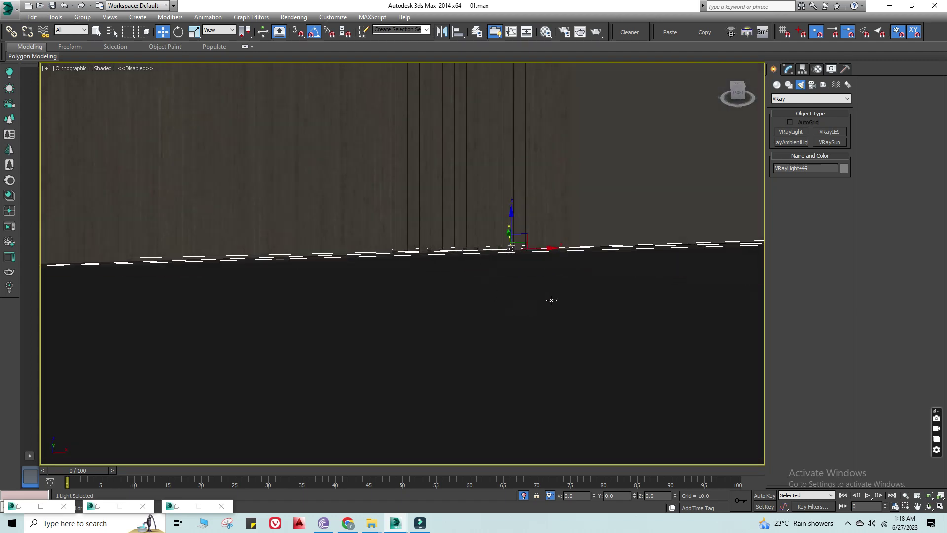
# Review the light's parameters, deselect it, and turn Isolate Selection off to show the whole scene
pyautogui.click(789, 68)
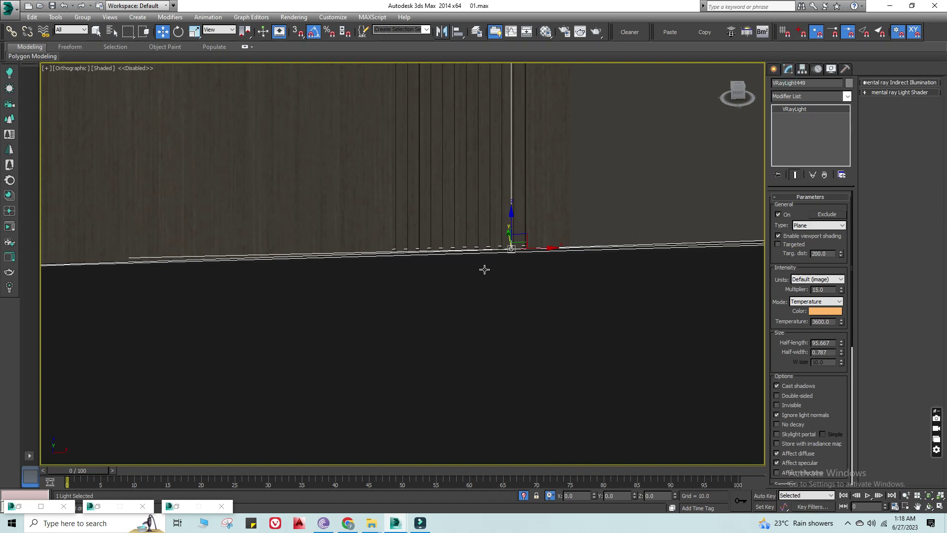
pyautogui.scroll(-5, 489, 259)
pyautogui.click(637, 367)
pyautogui.scroll(2, 635, 296)
pyautogui.scroll(2, 646, 276)
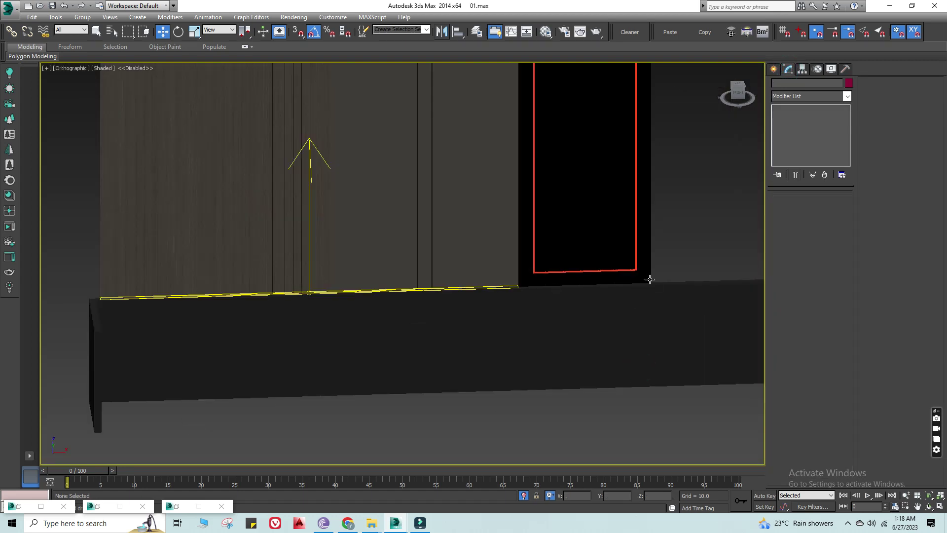
pyautogui.click(528, 491)
# From VRayPhysicalCamera003, isolate the wall shelf unit and orbit around it in Perspective
pyautogui.press('c')
pyautogui.doubleClick(473, 190)
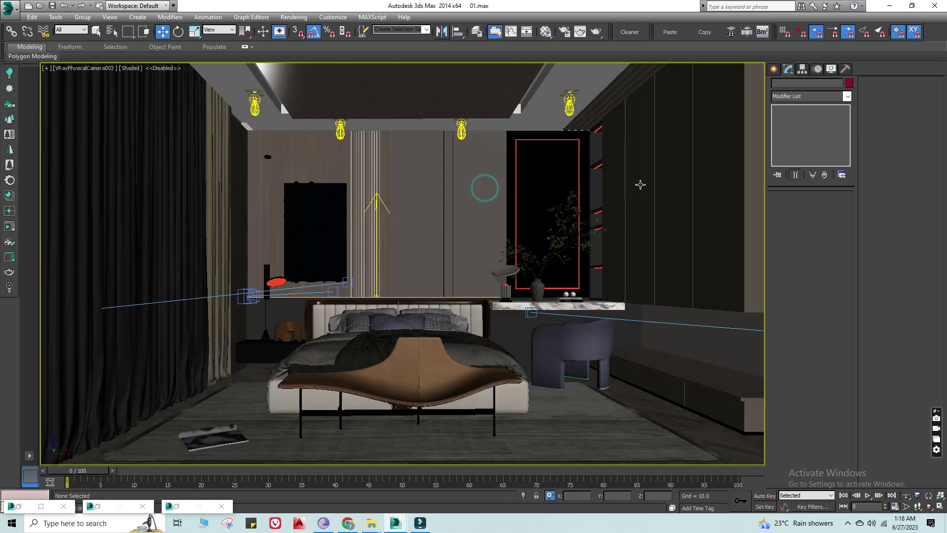
pyautogui.click(614, 143)
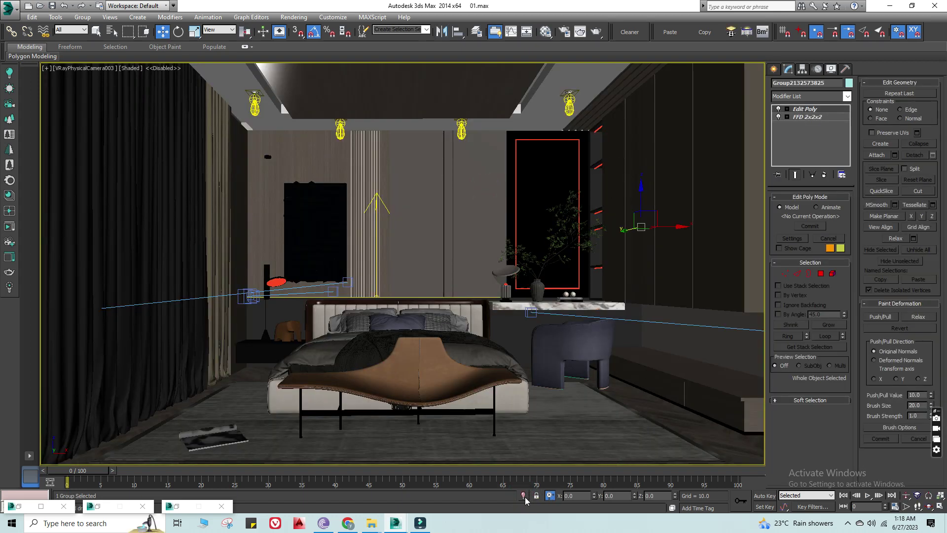
pyautogui.click(522, 496)
pyautogui.click(587, 407)
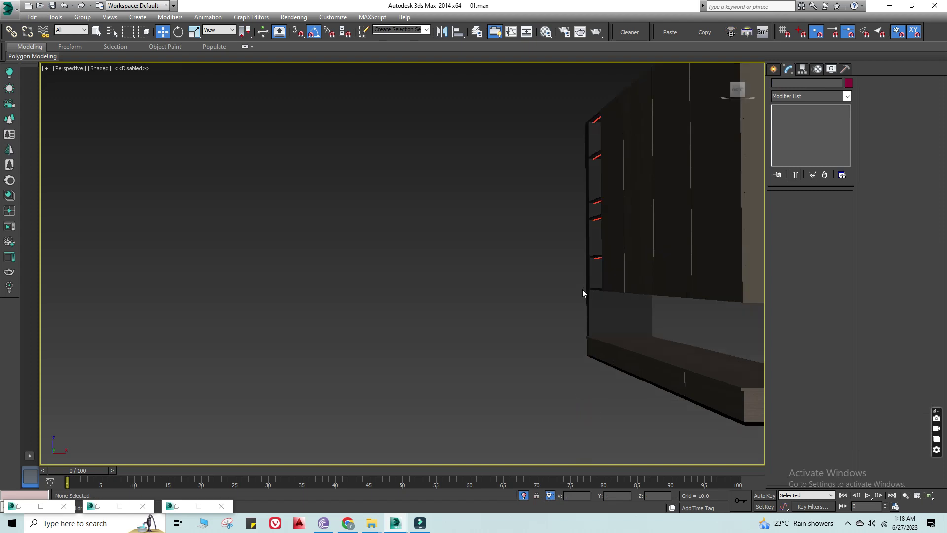
pyautogui.press('p')
pyautogui.moveTo(492, 278)
pyautogui.keyDown('alt'); pyautogui.mouseDown(button='middle')
pyautogui.moveTo(395, 242)
pyautogui.moveTo(485, 212)
pyautogui.mouseUp(button='middle'); pyautogui.keyUp('alt')
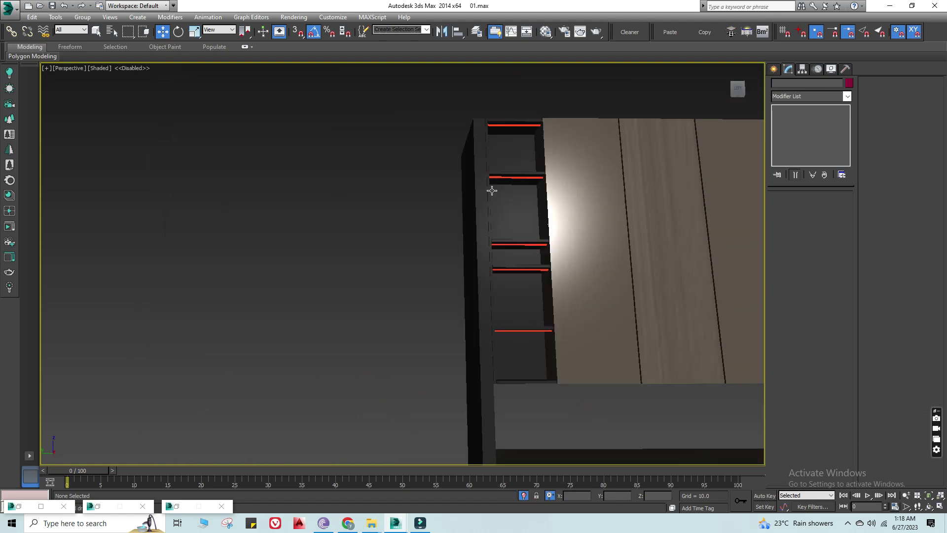
pyautogui.keyDown('alt'); pyautogui.moveTo(535, 231); pyautogui.dragTo(516, 232, button='middle'); pyautogui.keyUp('alt')
# Show the isolated shelf from the top in wireframe and start a VRay plane light
pyautogui.press('t')
pyautogui.press('F3')
pyautogui.scroll(3, 378, 105)
pyautogui.scroll(3, 387, 128)
pyautogui.moveTo(397, 159); pyautogui.dragTo(436, 189, button='middle')
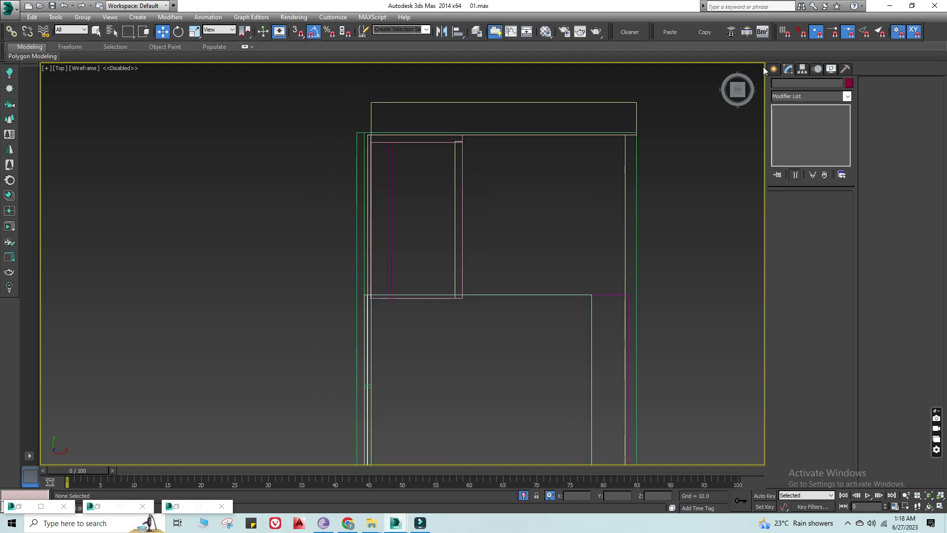
pyautogui.click(775, 68)
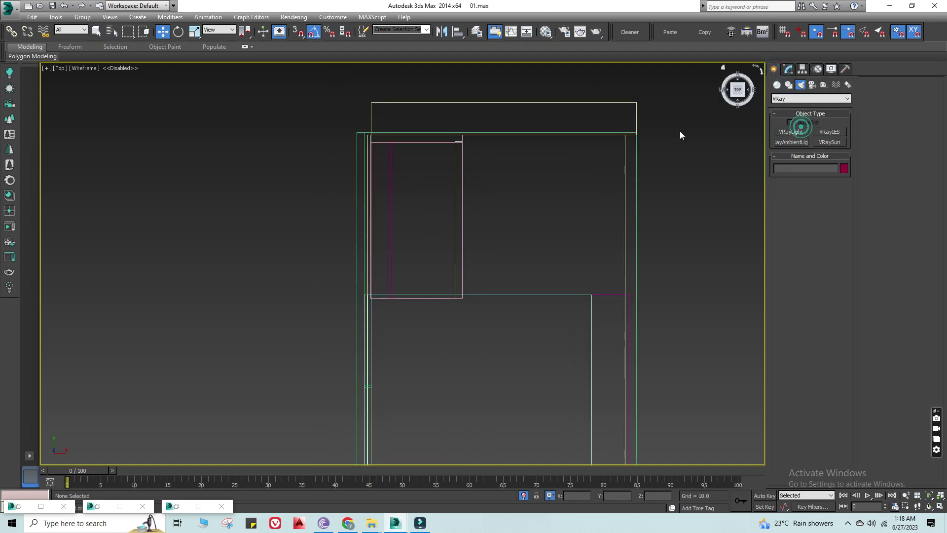
pyautogui.click(785, 131)
# Draw a thin VRay plane light down the shelf opening and set its half-length to 0.5
pyautogui.scroll(3, 376, 143)
pyautogui.press('s')
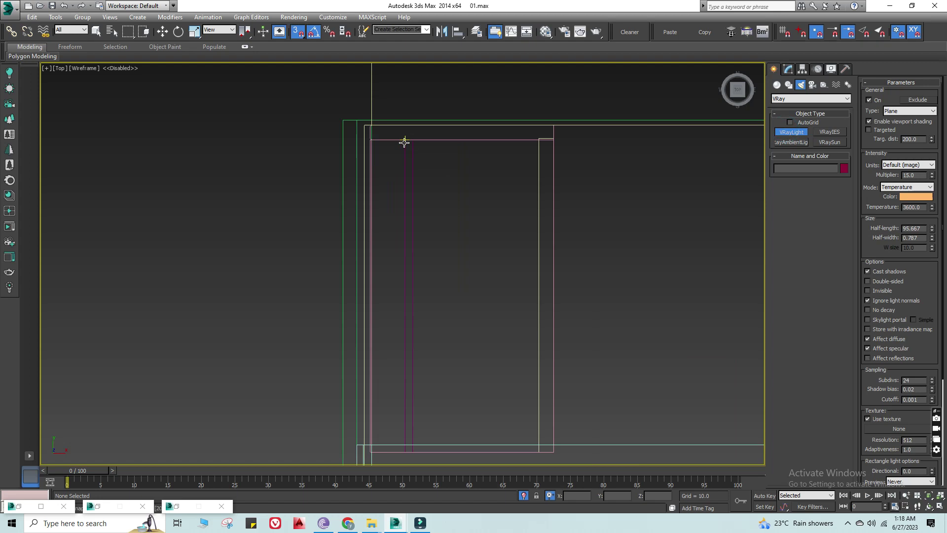
pyautogui.moveTo(400, 138)
pyautogui.mouseDown()
pyautogui.moveTo(446, 424)
pyautogui.moveTo(412, 450)
pyautogui.mouseUp()
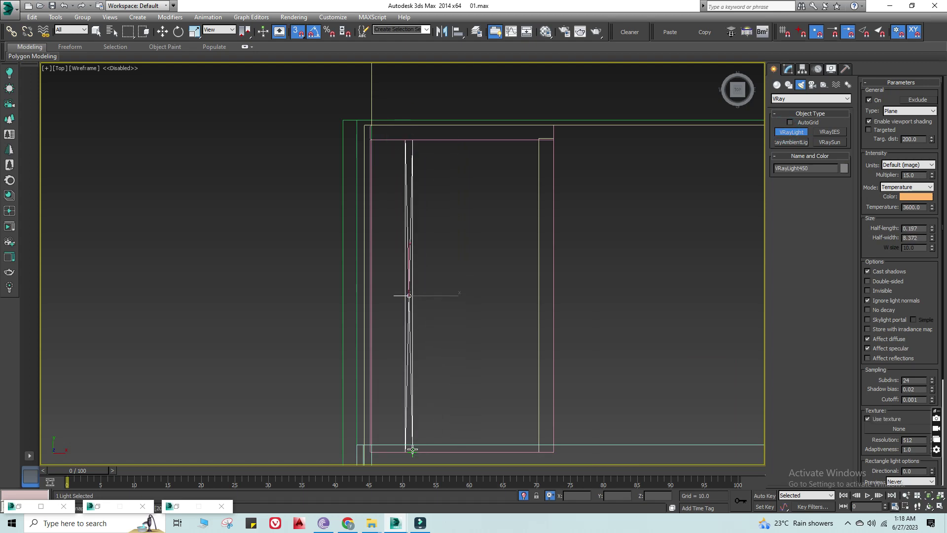
pyautogui.rightClick(487, 294)
pyautogui.click(788, 68)
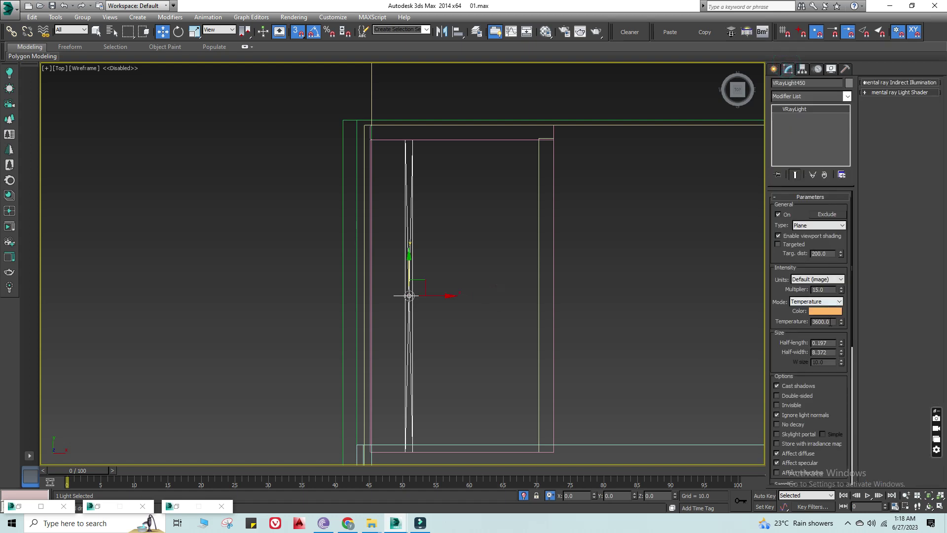
pyautogui.doubleClick(832, 342)
pyautogui.write('5')
pyautogui.press('Return')
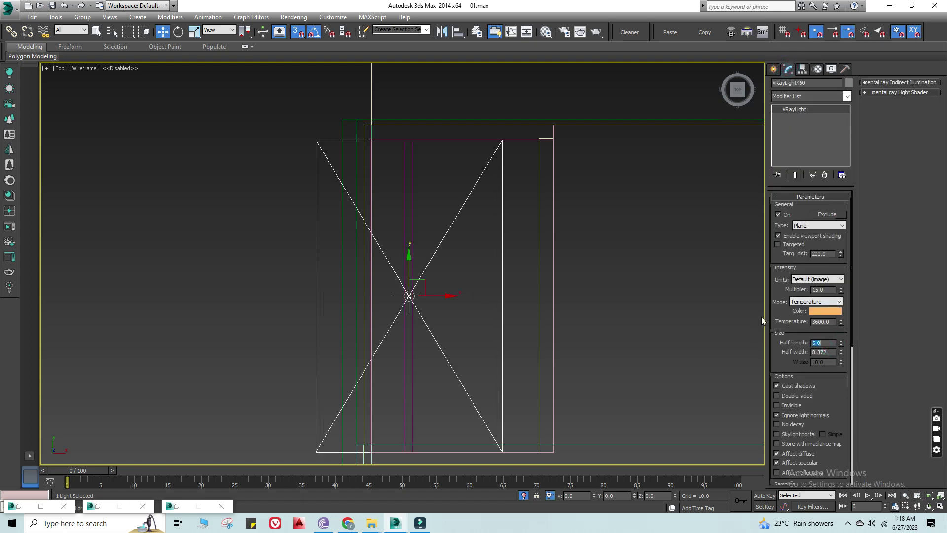
pyautogui.write('0.5')
pyautogui.press('Return')
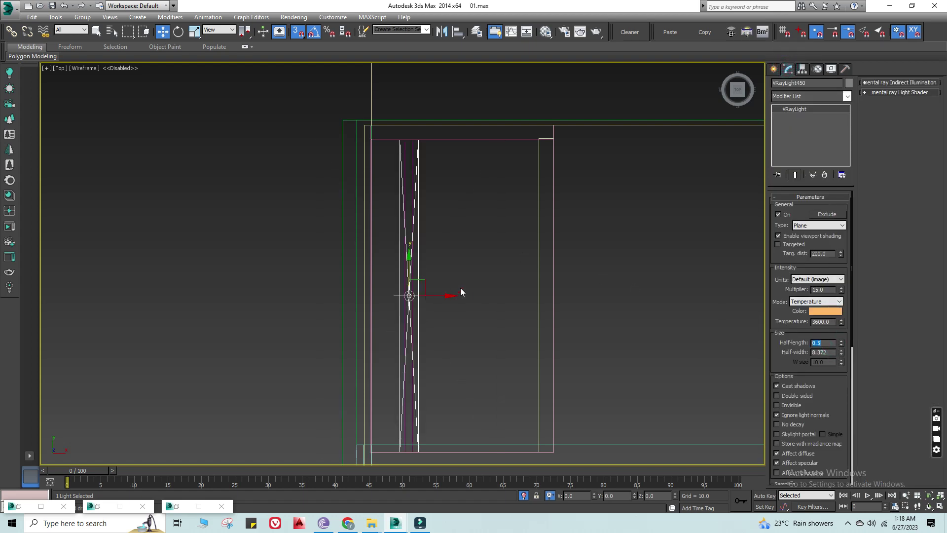
# In Left view, snap the strip light down just below the cabinet's top edge
pyautogui.press('l')
pyautogui.moveTo(213, 201); pyautogui.dragTo(437, 155, button='middle')
pyautogui.scroll(10, 437, 154)
pyautogui.scroll(5, 473, 140)
pyautogui.press('s')
pyautogui.moveTo(548, 144); pyautogui.dragTo(548, 167)
pyautogui.scroll(-3, 503, 136)
pyautogui.scroll(-3, 498, 99)
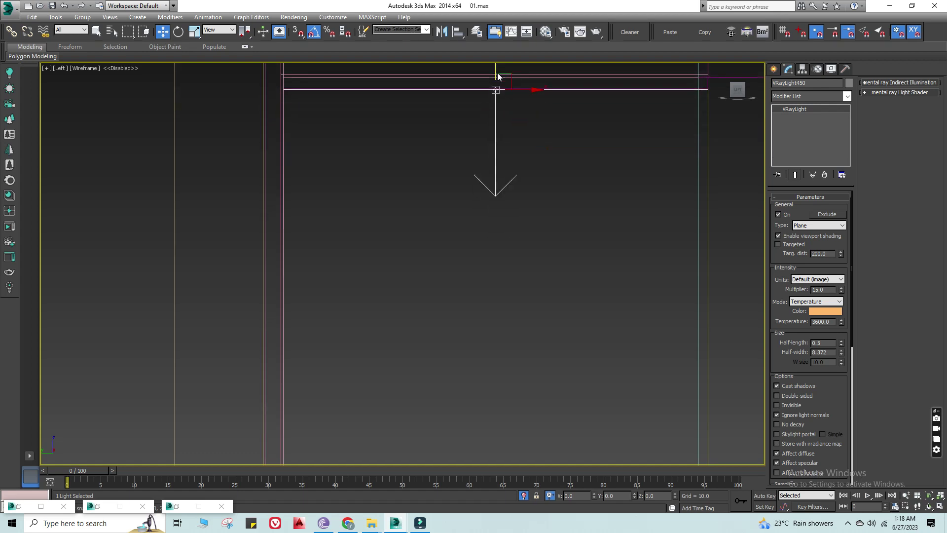
# Shift-drag the shelf light down into two instanced copies, then lower the last copy further
pyautogui.keyDown('shift'); pyautogui.moveTo(496, 79); pyautogui.dragTo(602, 308); pyautogui.keyUp('shift')
pyautogui.click(498, 265)
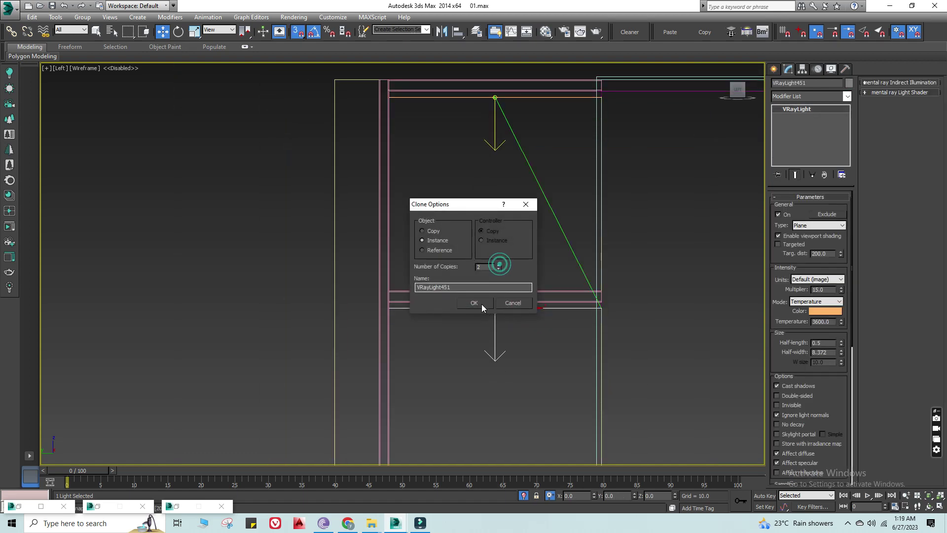
pyautogui.click(479, 303)
pyautogui.scroll(-1, 516, 126)
pyautogui.scroll(-3, 515, 126)
pyautogui.scroll(3, 503, 277)
pyautogui.moveTo(513, 246)
pyautogui.mouseDown()
pyautogui.moveTo(488, 277)
pyautogui.moveTo(634, 294)
pyautogui.moveTo(673, 287)
pyautogui.mouseUp()
pyautogui.scroll(3, 502, 277)
pyautogui.scroll(-2, 532, 258)
# Add further instanced copies of the strip light beneath the next lower shelves
pyautogui.keyDown('shift'); pyautogui.moveTo(526, 246); pyautogui.dragTo(631, 370); pyautogui.keyUp('shift')
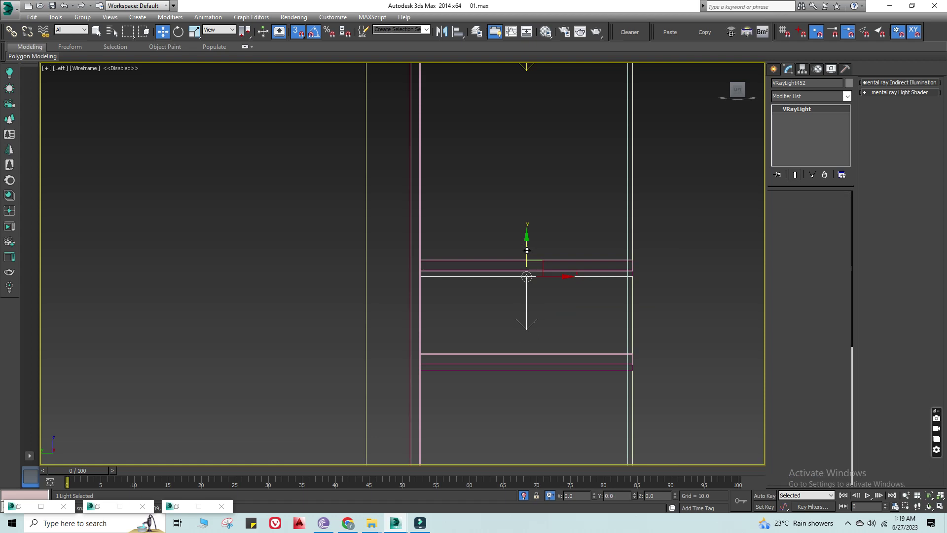
pyautogui.click(474, 303)
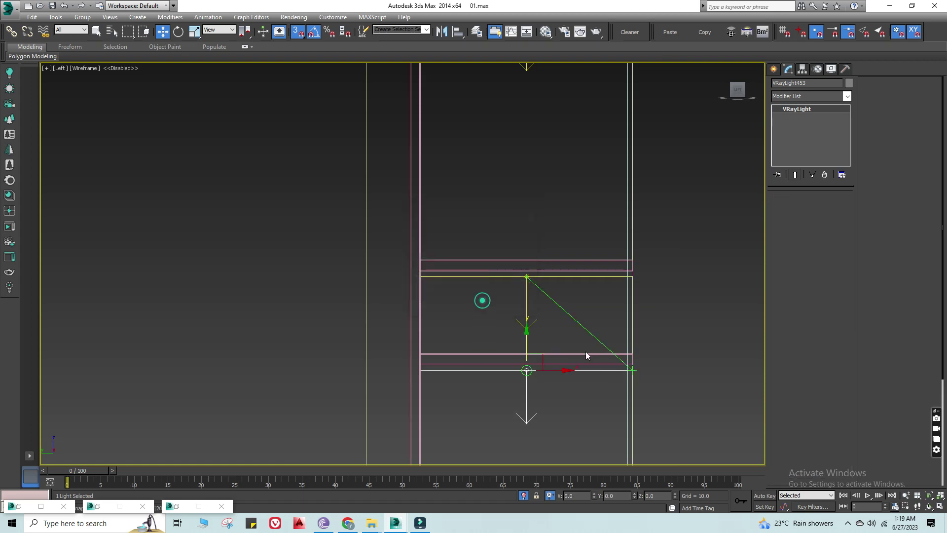
pyautogui.scroll(-3, 518, 181)
pyautogui.keyDown('shift'); pyautogui.moveTo(519, 257); pyautogui.dragTo(594, 446); pyautogui.keyUp('shift')
pyautogui.click(474, 302)
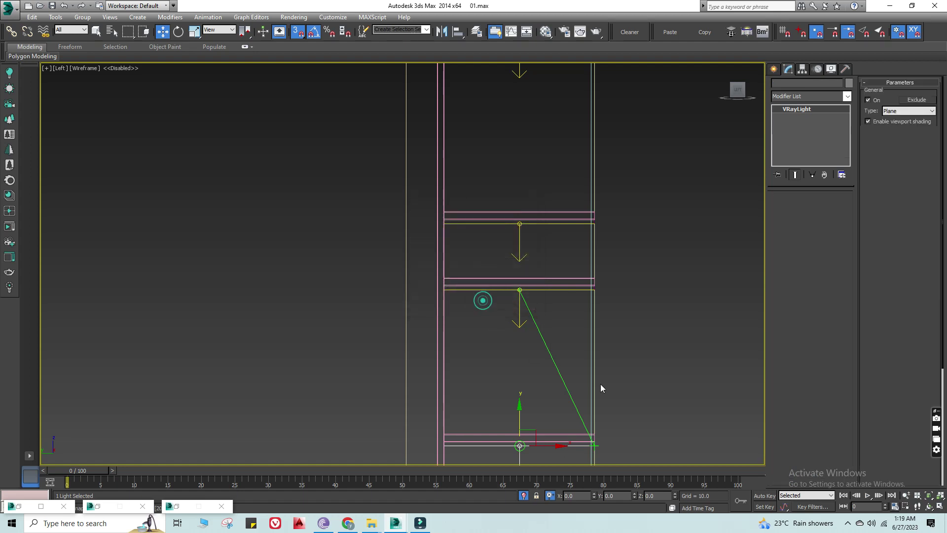
pyautogui.scroll(-3, 503, 262)
pyautogui.scroll(-2, 489, 312)
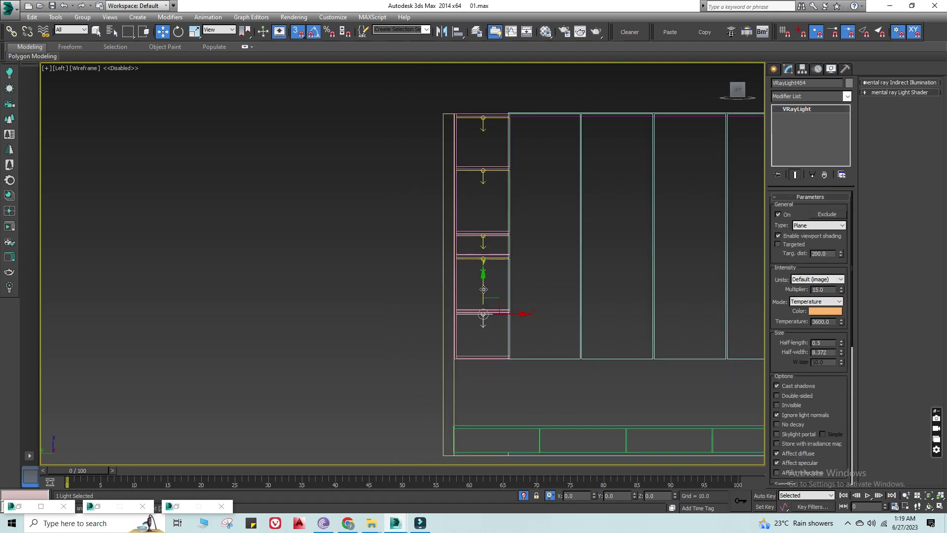
pyautogui.keyDown('shift'); pyautogui.moveTo(486, 286); pyautogui.dragTo(512, 363); pyautogui.keyUp('shift')
# Confirm the new instanced light and lower it onto the wall cabinet's bottom edge
pyautogui.press('Return')
pyautogui.scroll(-3, 493, 379)
pyautogui.scroll(-2, 430, 365)
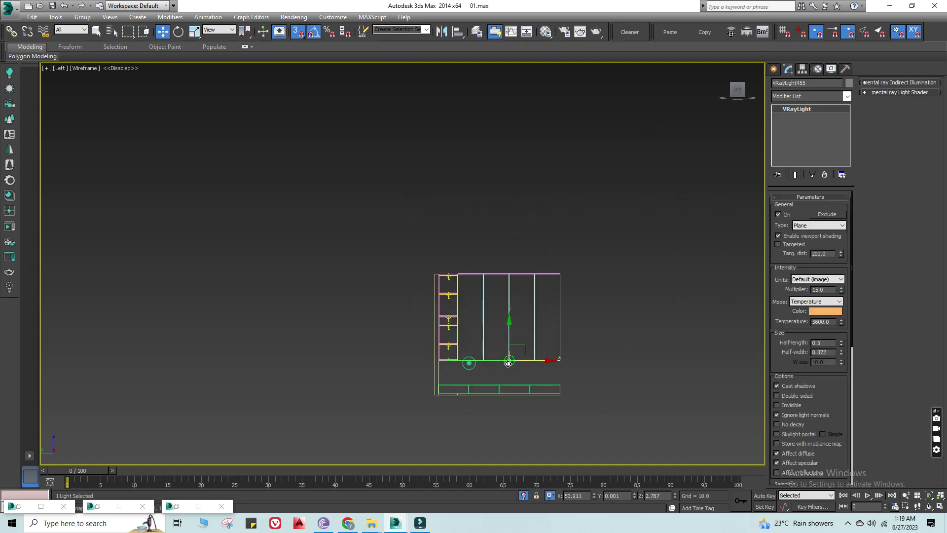
pyautogui.press('r')
pyautogui.scroll(3, 511, 335)
pyautogui.scroll(2, 511, 333)
pyautogui.press('w')
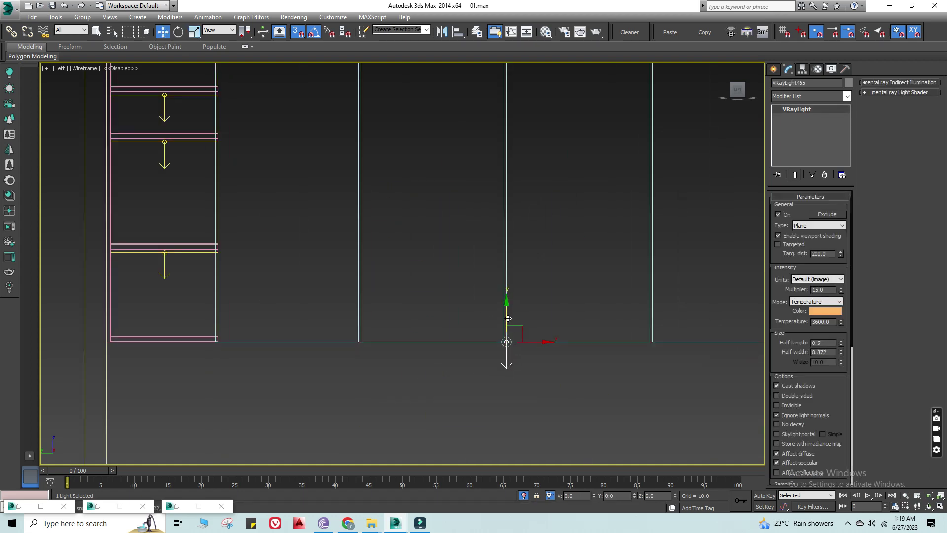
pyautogui.moveTo(508, 313); pyautogui.dragTo(520, 317)
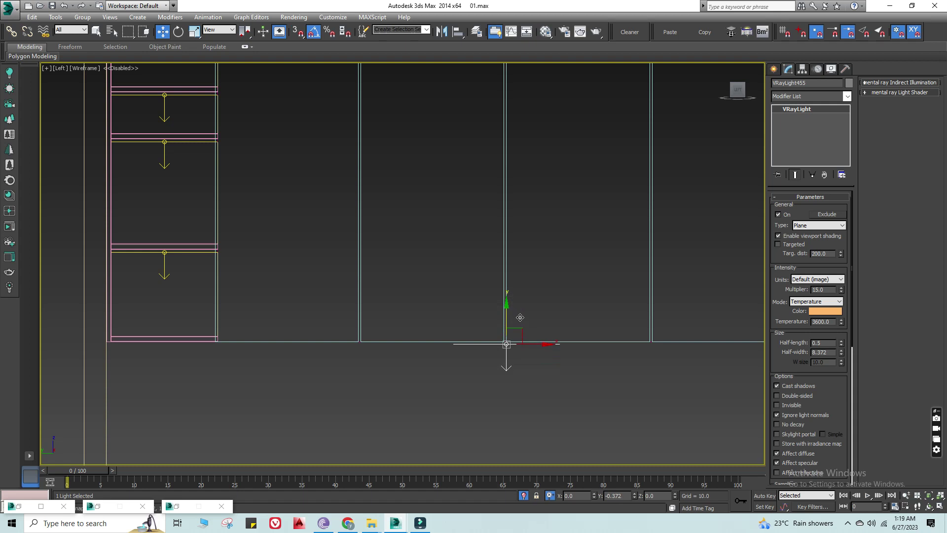
pyautogui.scroll(-4, 520, 318)
# In Top view, slide the light into the cabinet depth and stretch it to 120 along Y
pyautogui.press('r')
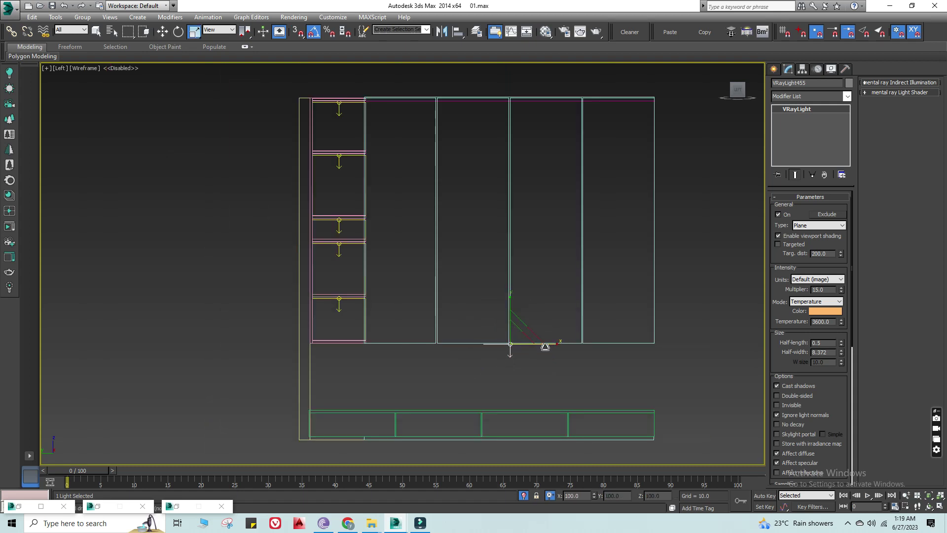
pyautogui.press('t')
pyautogui.scroll(2, 468, 267)
pyautogui.press('w')
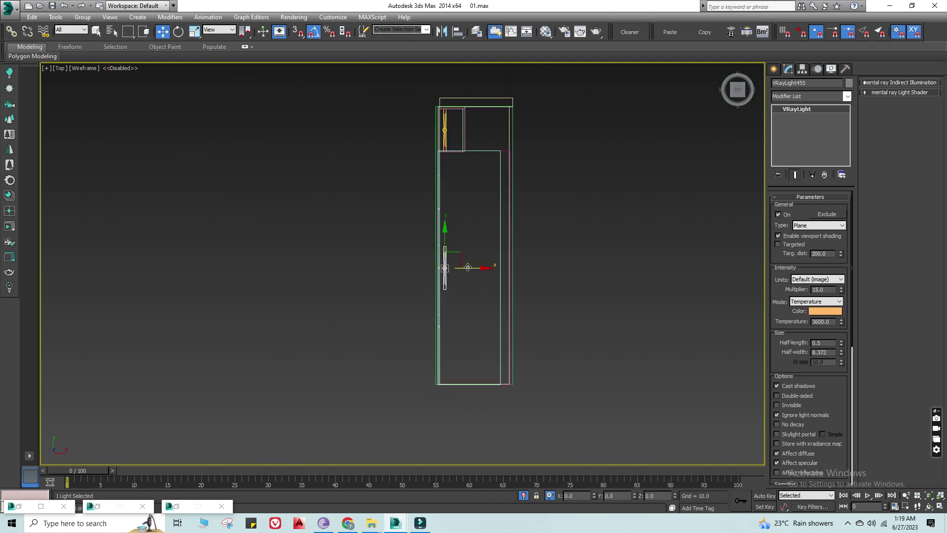
pyautogui.moveTo(466, 266)
pyautogui.mouseDown()
pyautogui.moveTo(502, 147)
pyautogui.moveTo(481, 203)
pyautogui.mouseUp()
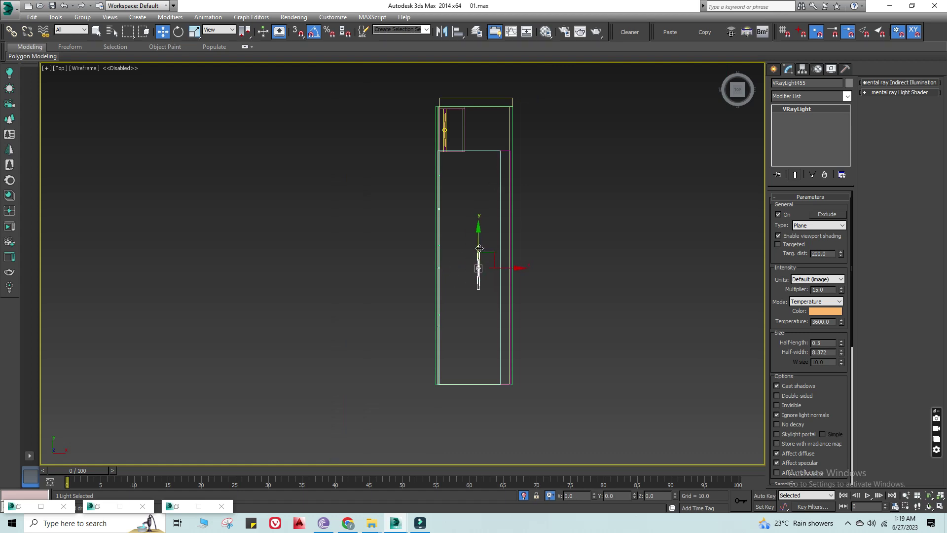
pyautogui.press('r')
pyautogui.moveTo(478, 228); pyautogui.dragTo(489, 103)
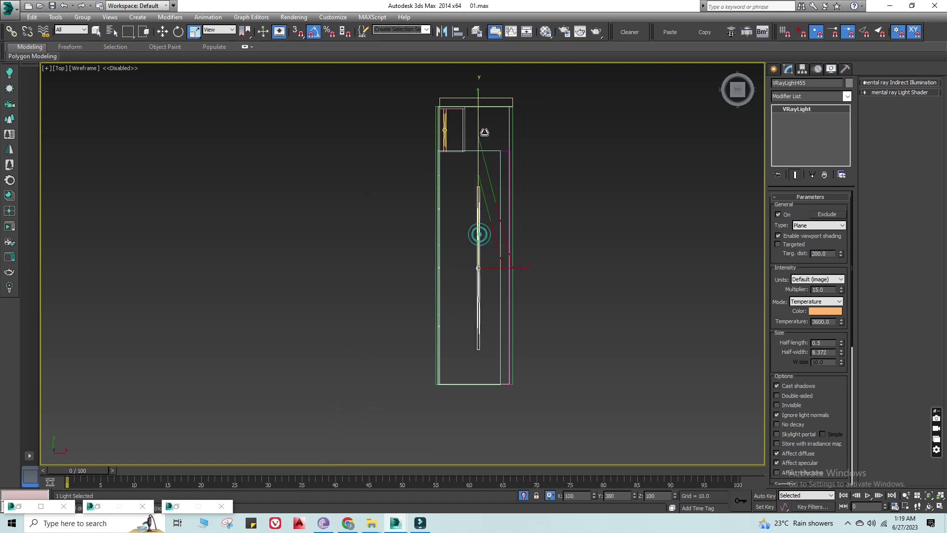
pyautogui.moveTo(479, 225); pyautogui.dragTo(481, 224)
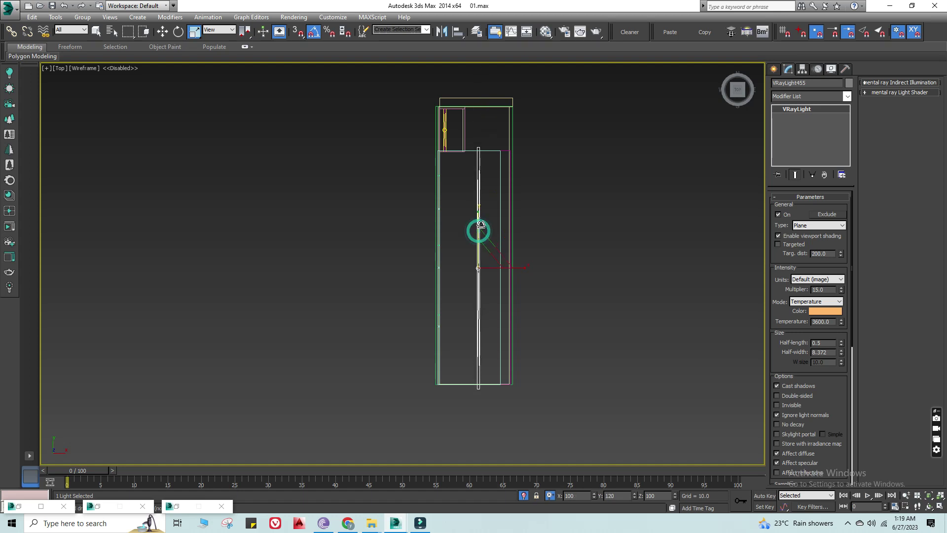
# Orbit around the cabinet in shaded view to check the new light, then deselect it
pyautogui.keyDown('alt'); pyautogui.moveTo(528, 264); pyautogui.dragTo(448, 235, button='middle'); pyautogui.keyUp('alt')
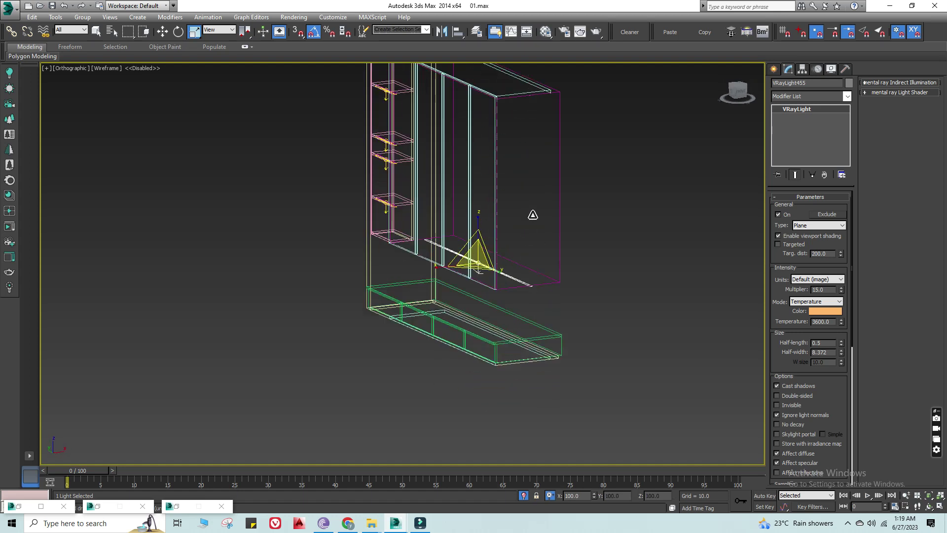
pyautogui.press('F3')
pyautogui.scroll(5, 444, 254)
pyautogui.moveTo(373, 309)
pyautogui.keyDown('alt'); pyautogui.mouseDown(button='middle')
pyautogui.moveTo(420, 309)
pyautogui.moveTo(451, 292)
pyautogui.moveTo(392, 308)
pyautogui.moveTo(378, 326)
pyautogui.mouseUp(button='middle'); pyautogui.keyUp('alt')
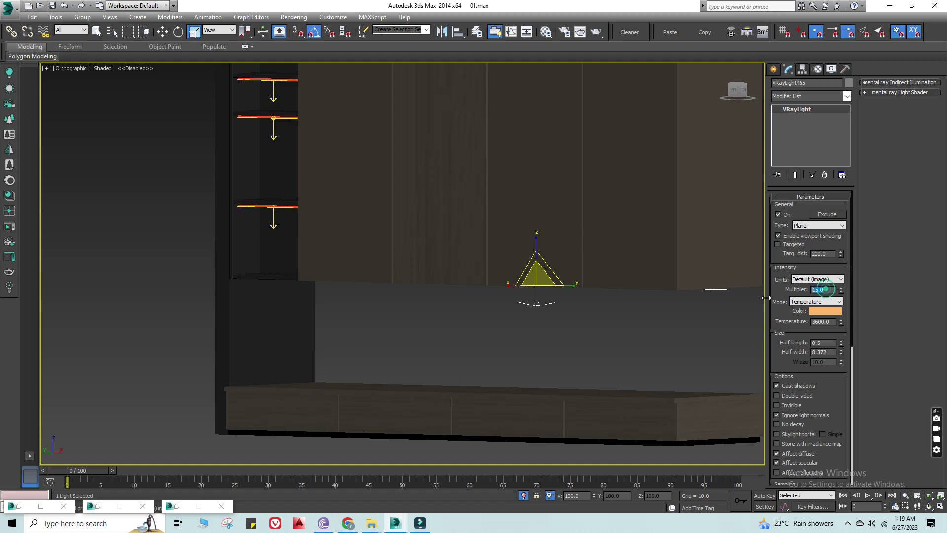
pyautogui.scroll(-2, 439, 343)
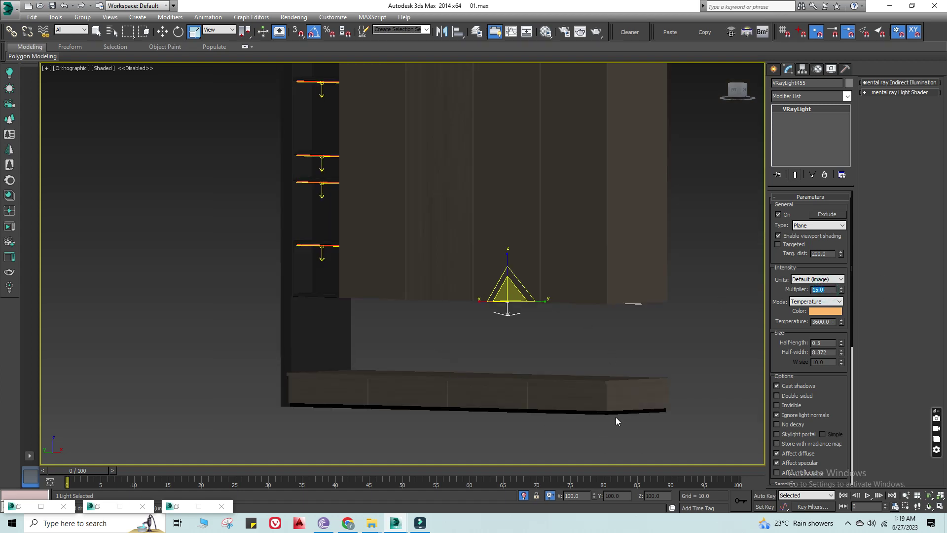
pyautogui.click(672, 337)
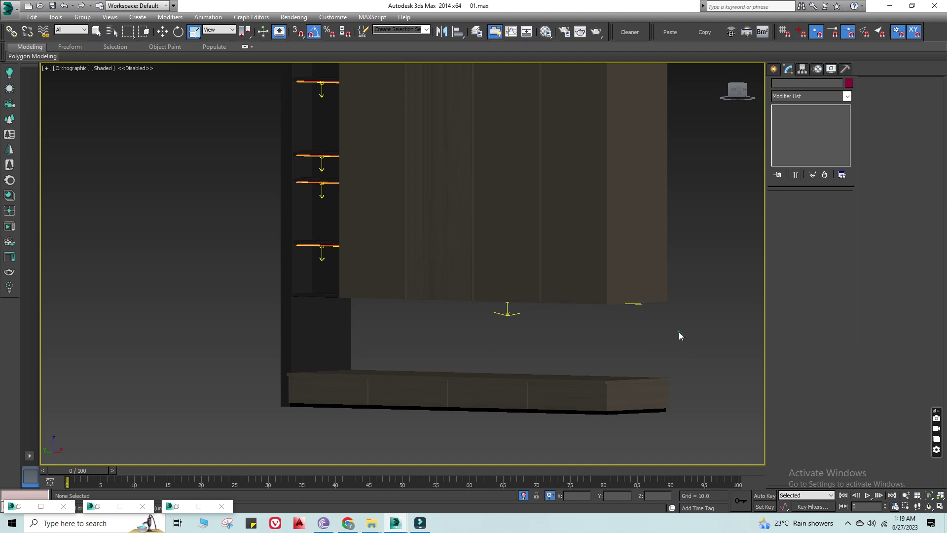
# Check VRayPhysicalCamera003, then frame the shelving unit in a wireframe Left view
pyautogui.press('c')
pyautogui.doubleClick(488, 191)
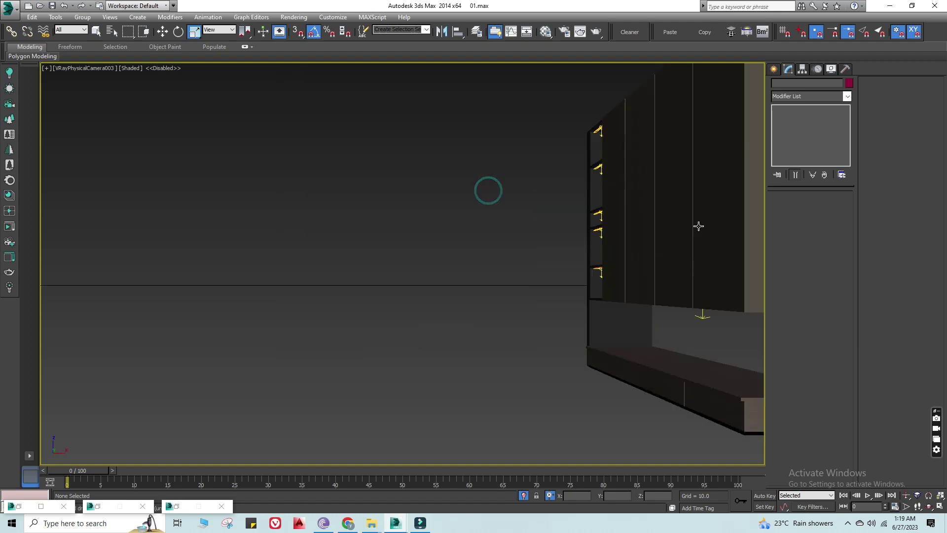
pyautogui.press('l')
pyautogui.moveTo(662, 286); pyautogui.dragTo(535, 286, button='middle')
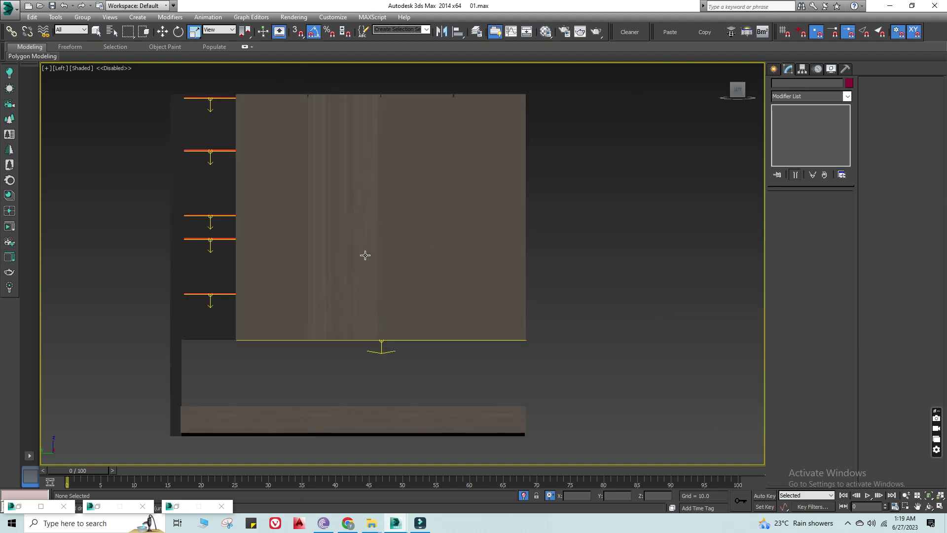
pyautogui.press('F3')
pyautogui.scroll(2, 230, 268)
pyautogui.moveTo(230, 268); pyautogui.dragTo(326, 294, button='middle')
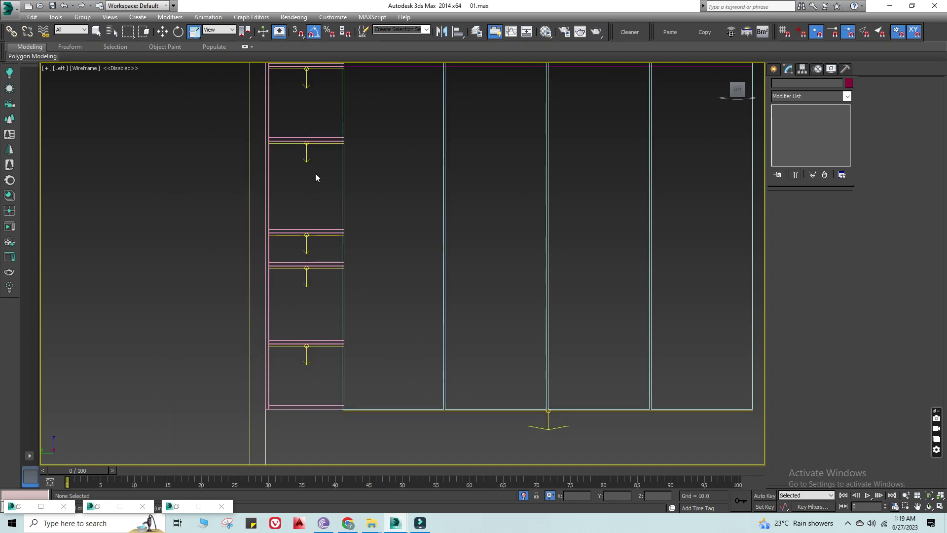
# Nudge the two middle-shelf lights slightly down in Y
pyautogui.moveTo(266, 228); pyautogui.dragTo(277, 287)
pyautogui.press('w')
pyautogui.press('z')
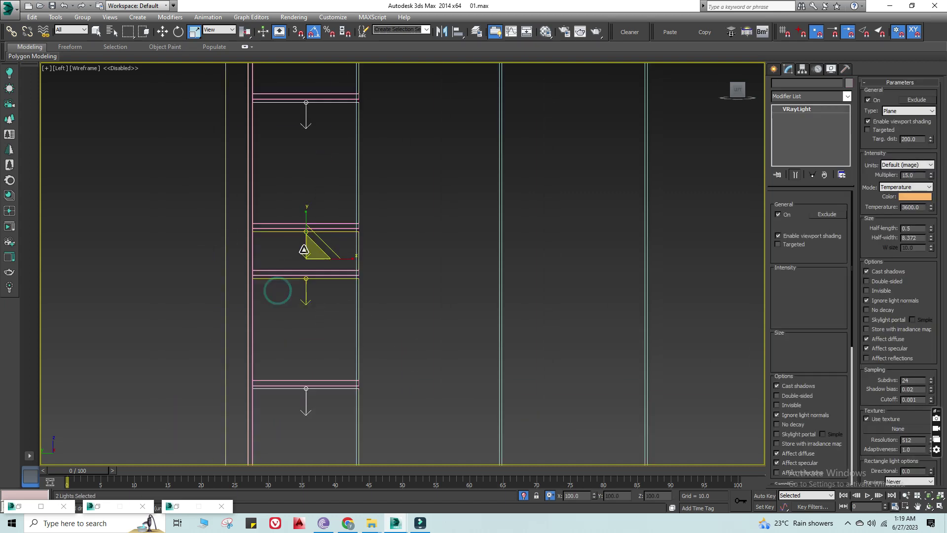
pyautogui.scroll(4, 316, 248)
pyautogui.moveTo(306, 267); pyautogui.dragTo(308, 276)
pyautogui.scroll(-5, 346, 268)
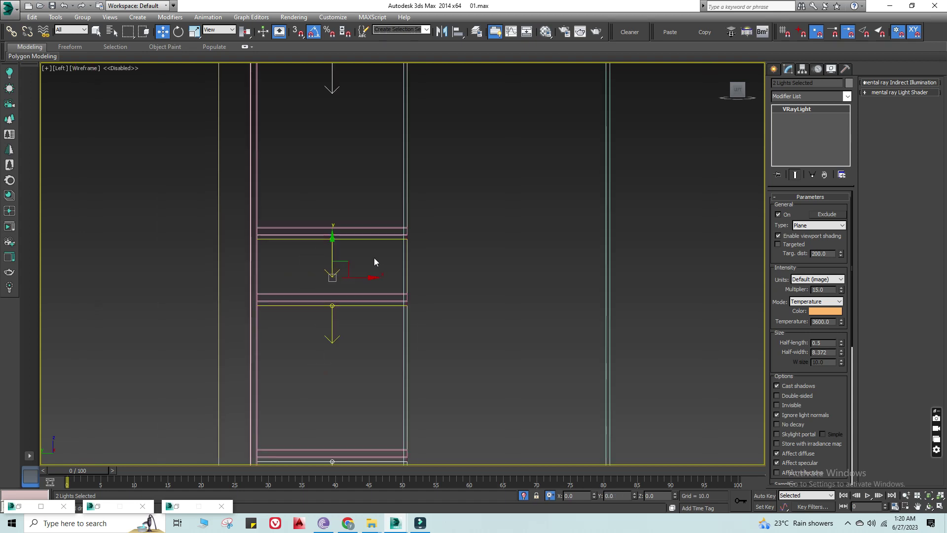
pyautogui.scroll(-2, 374, 258)
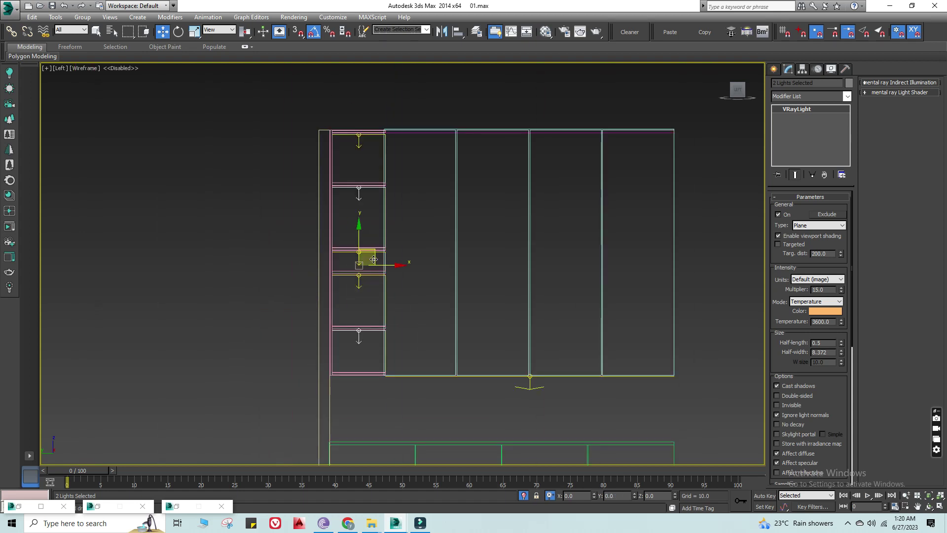
pyautogui.scroll(4, 372, 296)
# Nudge four more shelf lights slightly down so they sit just beneath the shelves
pyautogui.click(370, 291)
pyautogui.moveTo(436, 129); pyautogui.dragTo(316, 132)
pyautogui.scroll(4, 343, 248)
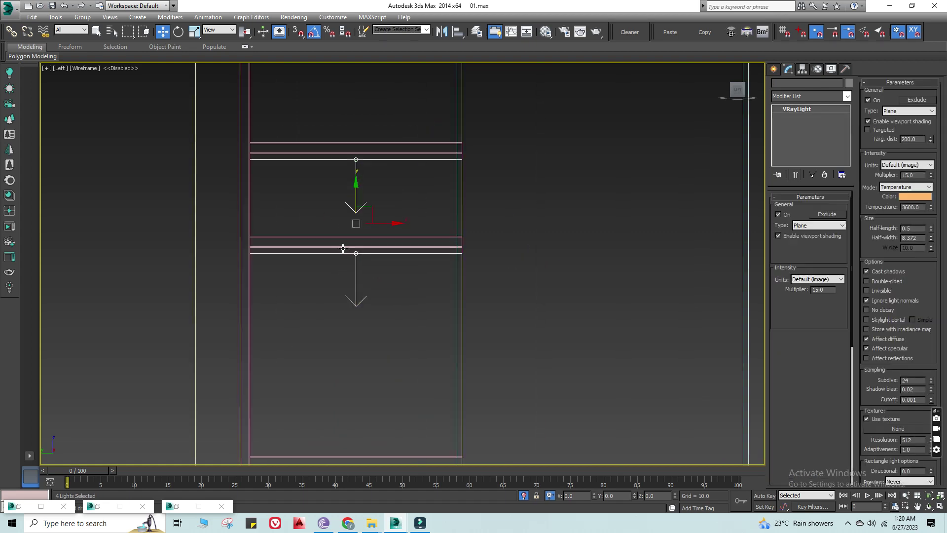
pyautogui.scroll(5, 353, 197)
pyautogui.moveTo(360, 255); pyautogui.dragTo(360, 260)
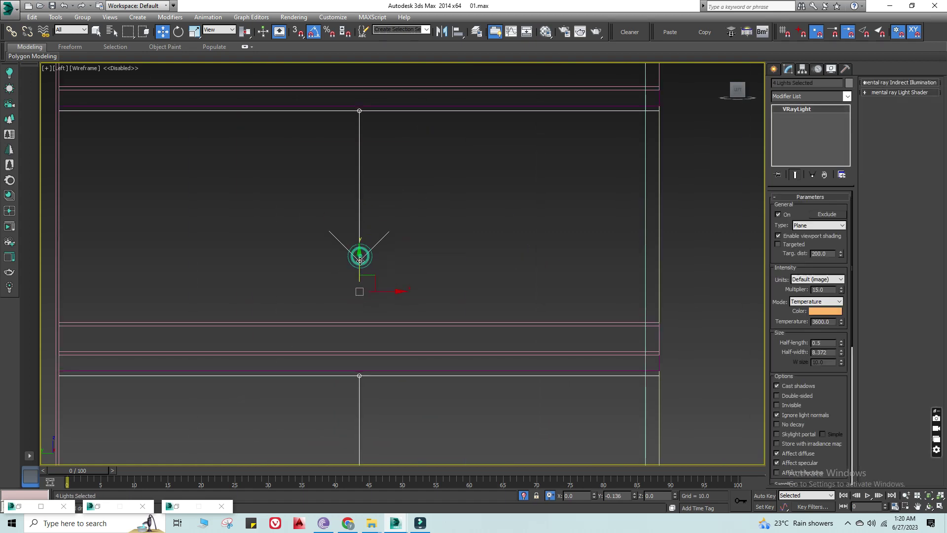
pyautogui.scroll(-2, 319, 267)
pyautogui.scroll(-2, 345, 256)
pyautogui.click(390, 249)
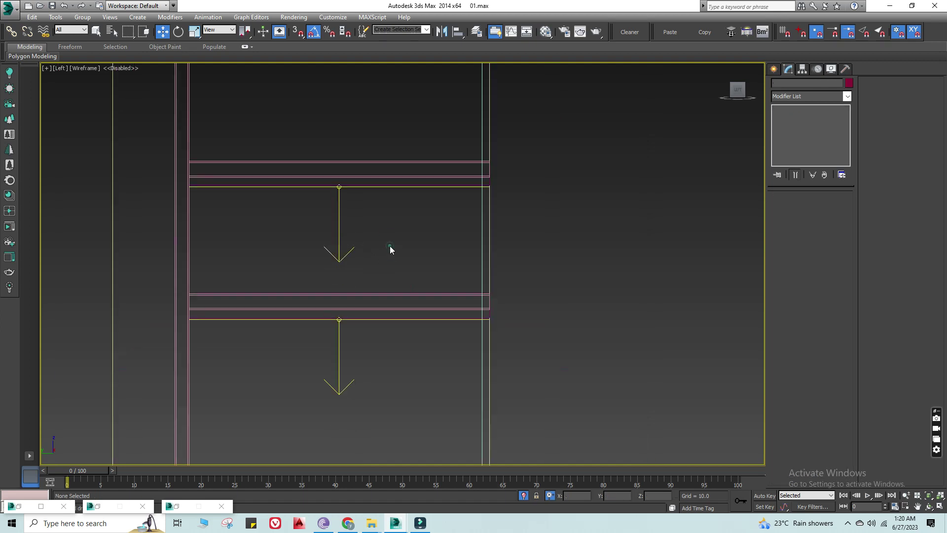
# Review the bedroom shaded through VRayPhysicalCamera003, 004 and 005 in turn
pyautogui.press('c')
pyautogui.doubleClick(468, 193)
pyautogui.press('F3')
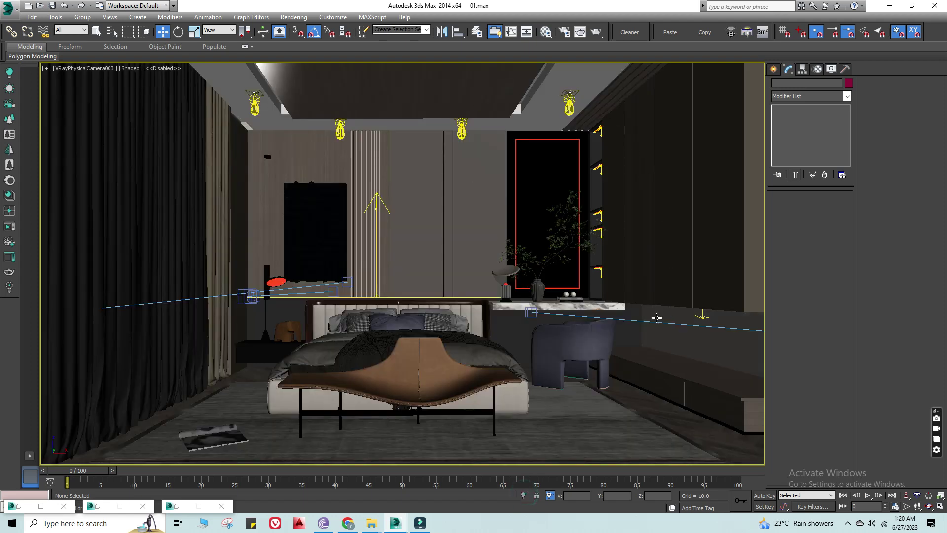
pyautogui.press('c')
pyautogui.doubleClick(475, 197)
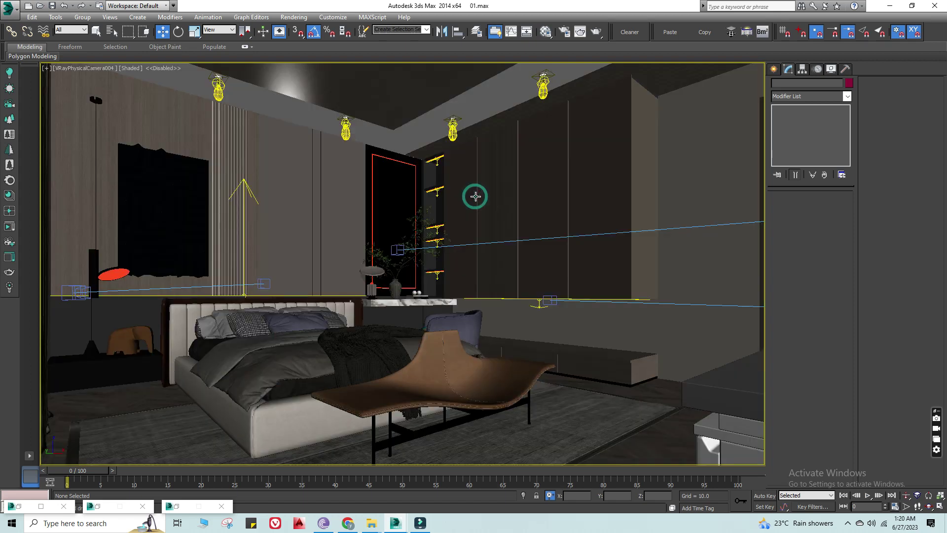
pyautogui.press('c')
pyautogui.doubleClick(476, 202)
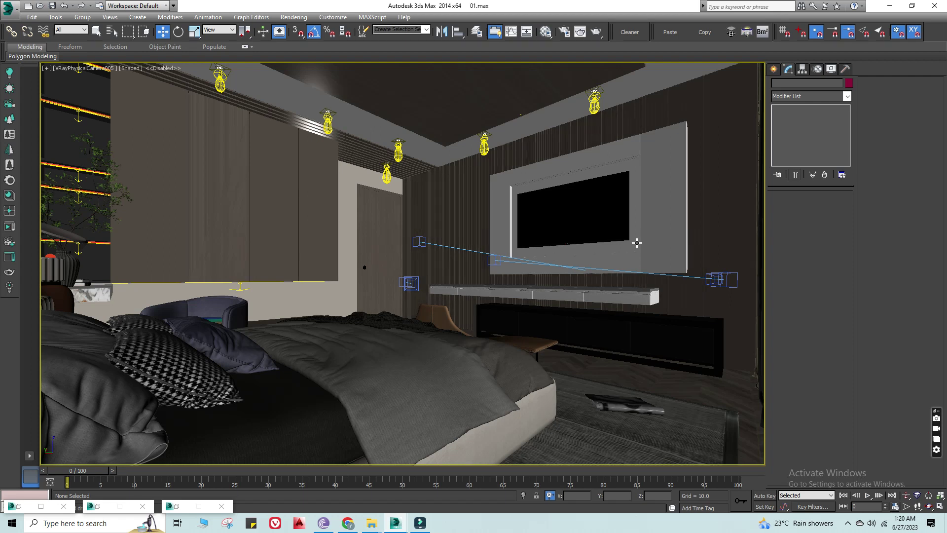
# Select the TV wall group and isolate it
pyautogui.click(550, 176)
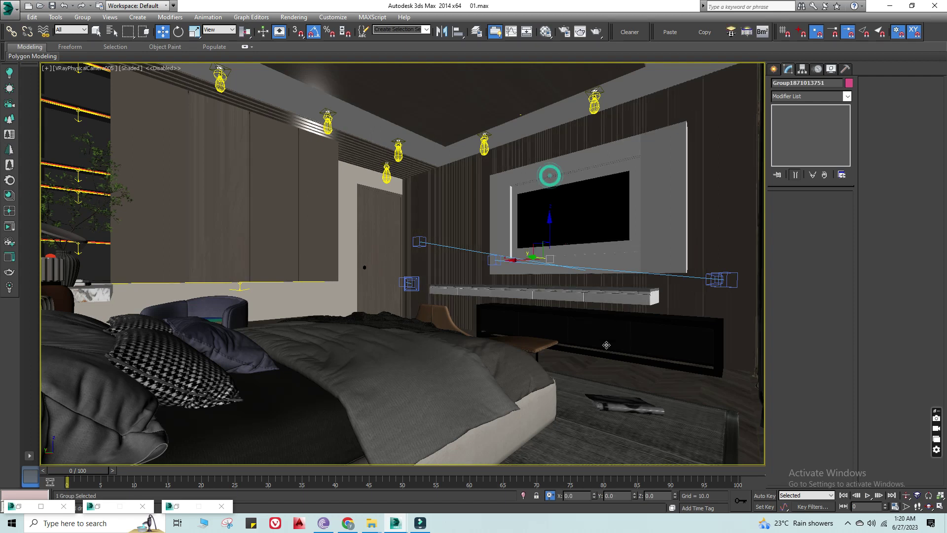
pyautogui.click(524, 495)
pyautogui.click(508, 408)
# Select the TV panel group and switch to a wireframe Top view
pyautogui.press('t')
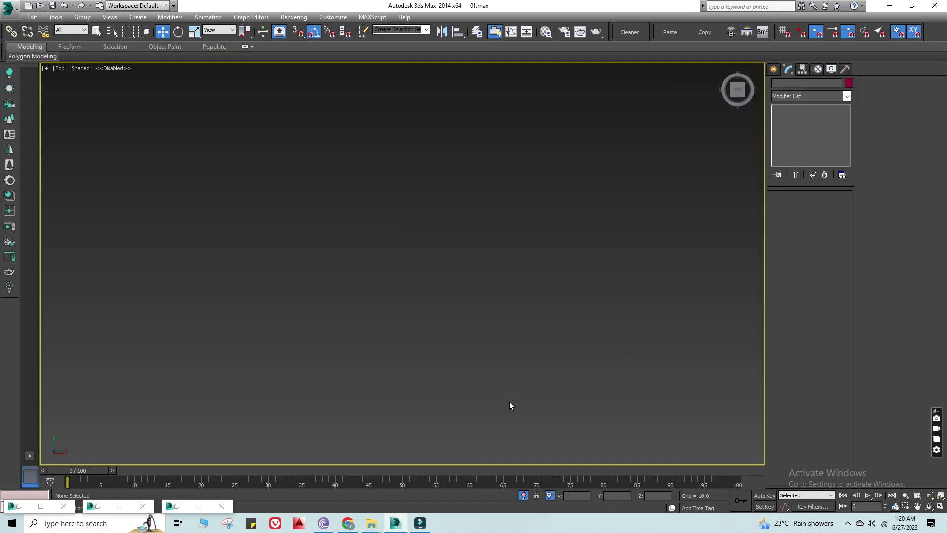
pyautogui.scroll(2, 518, 315)
pyautogui.scroll(3, 463, 301)
pyautogui.scroll(2, 459, 298)
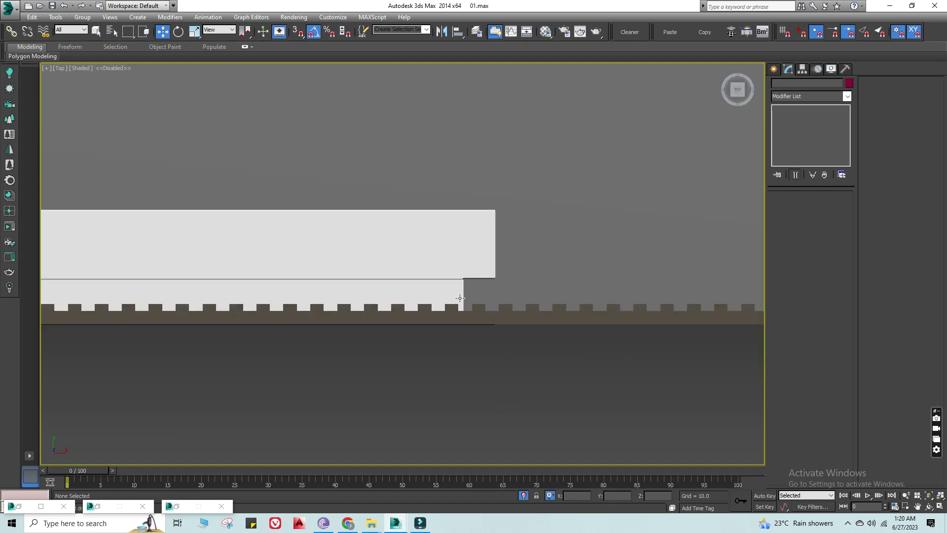
pyautogui.moveTo(516, 323)
pyautogui.keyDown('alt'); pyautogui.mouseDown(button='middle')
pyautogui.moveTo(342, 274)
pyautogui.moveTo(342, 238)
pyautogui.moveTo(359, 237)
pyautogui.moveTo(475, 433)
pyautogui.moveTo(473, 311)
pyautogui.moveTo(501, 328)
pyautogui.mouseUp(button='middle'); pyautogui.keyUp('alt')
pyautogui.click(502, 327)
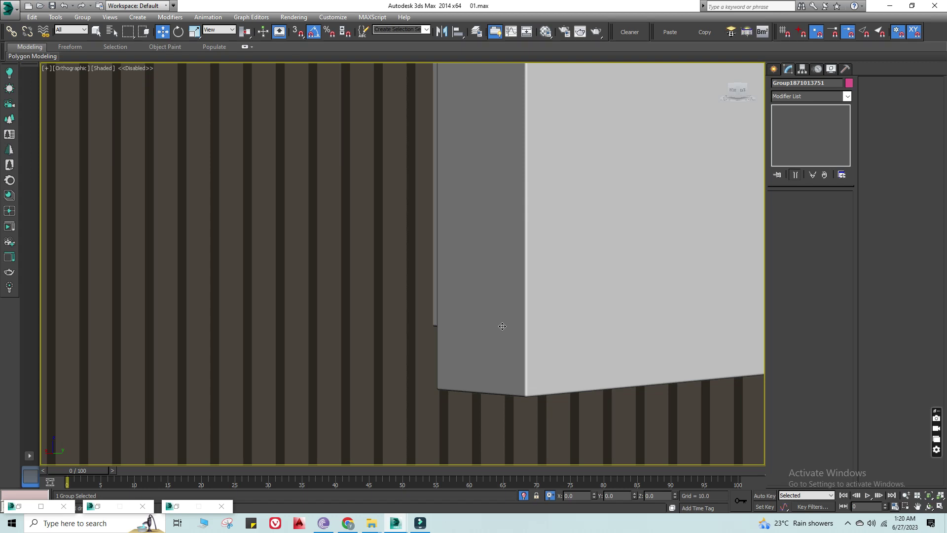
pyautogui.press('t')
pyautogui.press('F3')
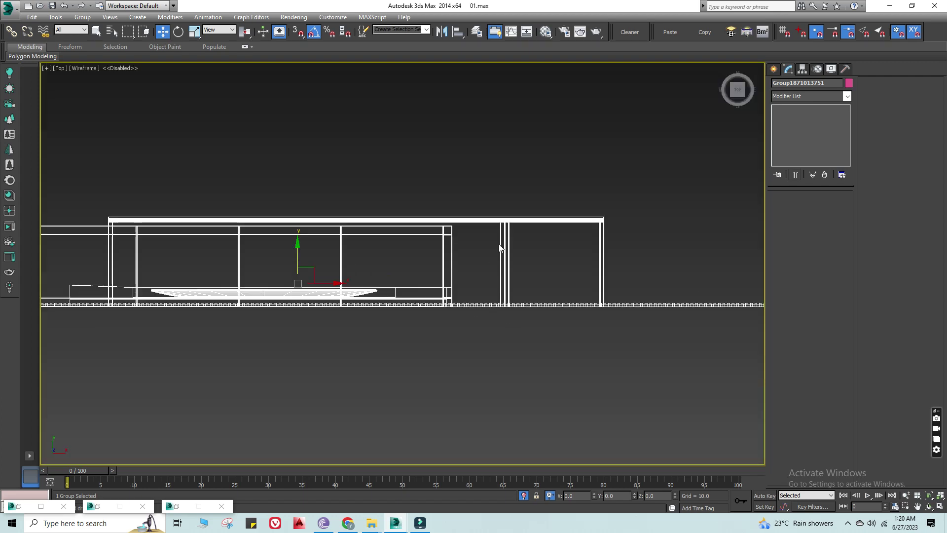
# Draw a snapped VRay plane light strip, VRayLight456, along the TV panel's top edge
pyautogui.click(773, 69)
pyautogui.click(792, 132)
pyautogui.press('F3')
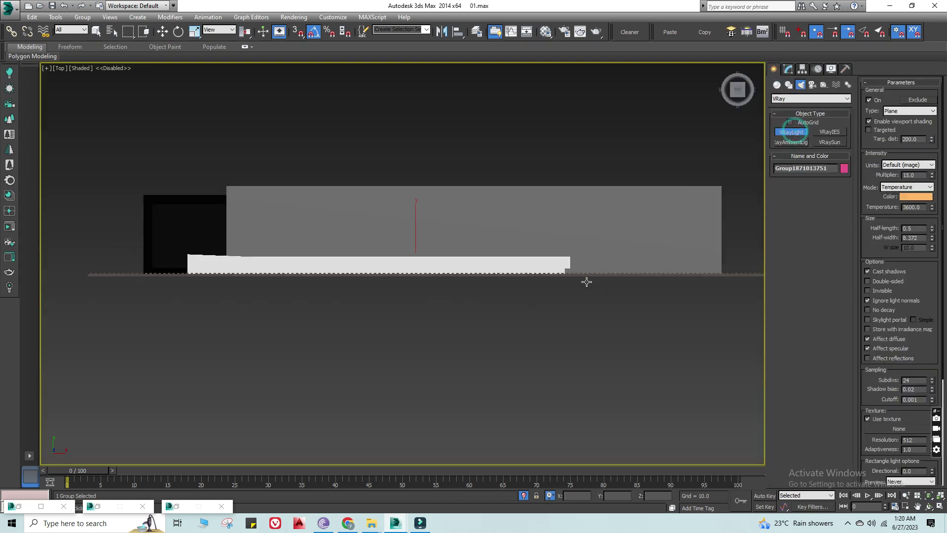
pyautogui.scroll(3, 210, 282)
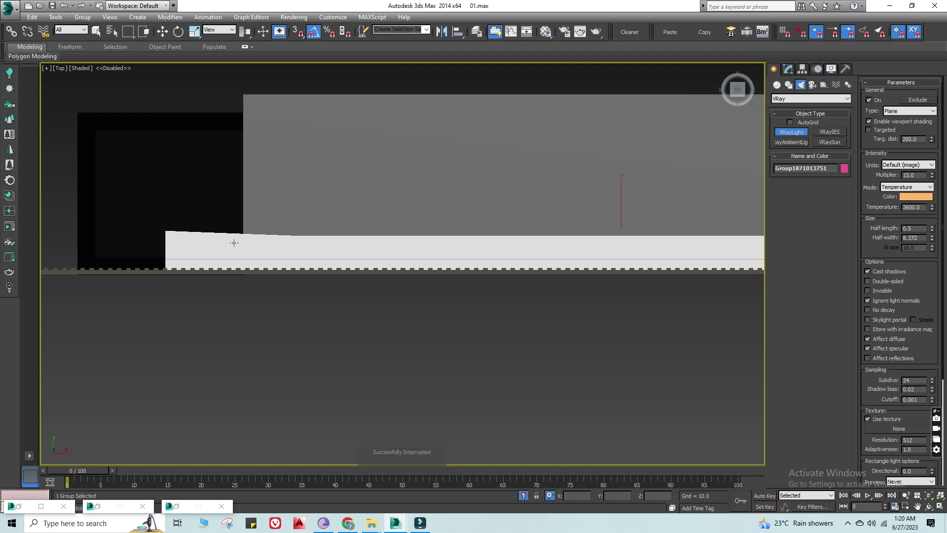
pyautogui.press('s')
pyautogui.moveTo(164, 258); pyautogui.dragTo(302, 309)
pyautogui.scroll(-4, 302, 309)
pyautogui.scroll(3, 501, 300)
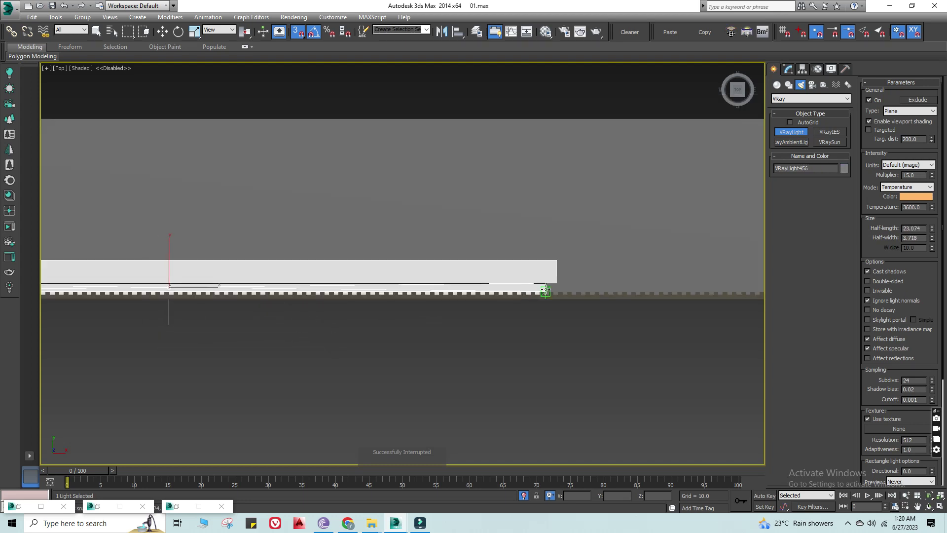
pyautogui.scroll(2, 545, 291)
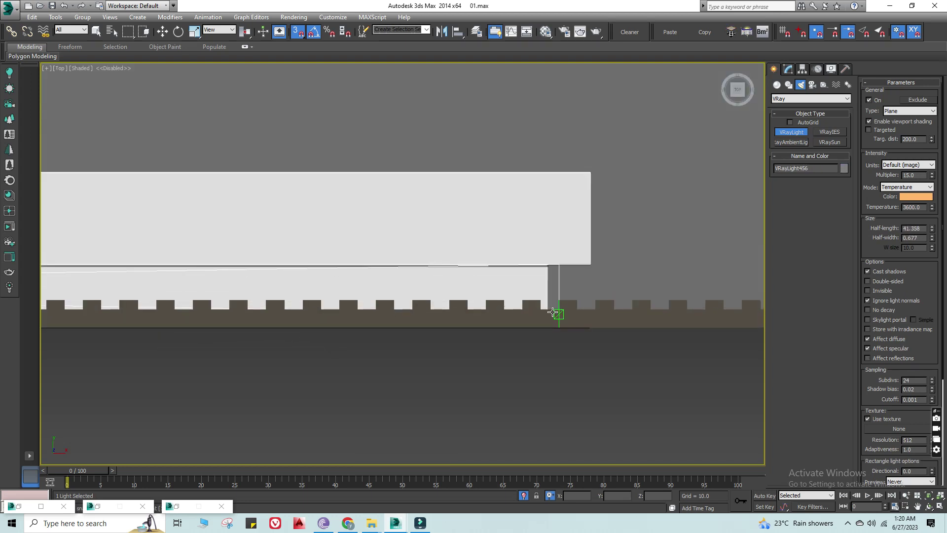
pyautogui.moveTo(552, 312); pyautogui.dragTo(545, 326)
pyautogui.rightClick(607, 262)
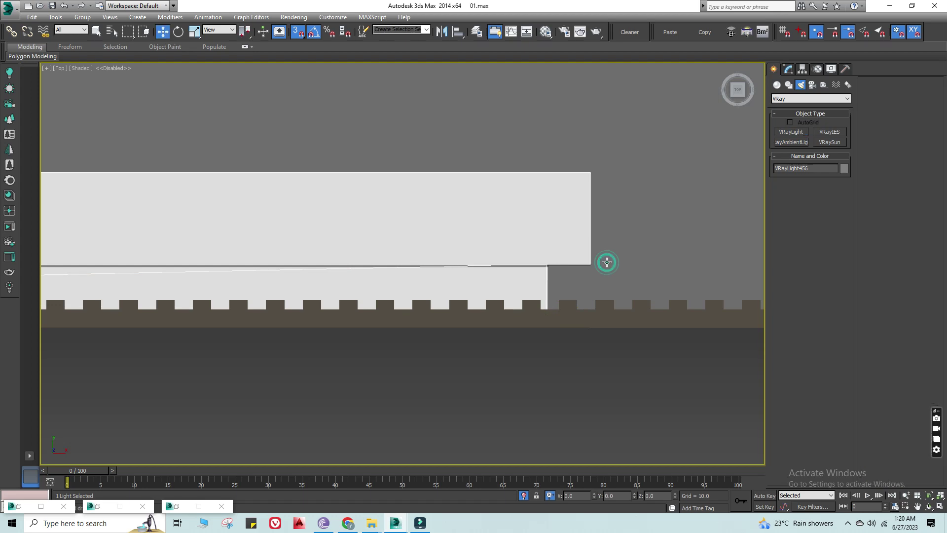
pyautogui.press('f')
pyautogui.scroll(-3, 469, 239)
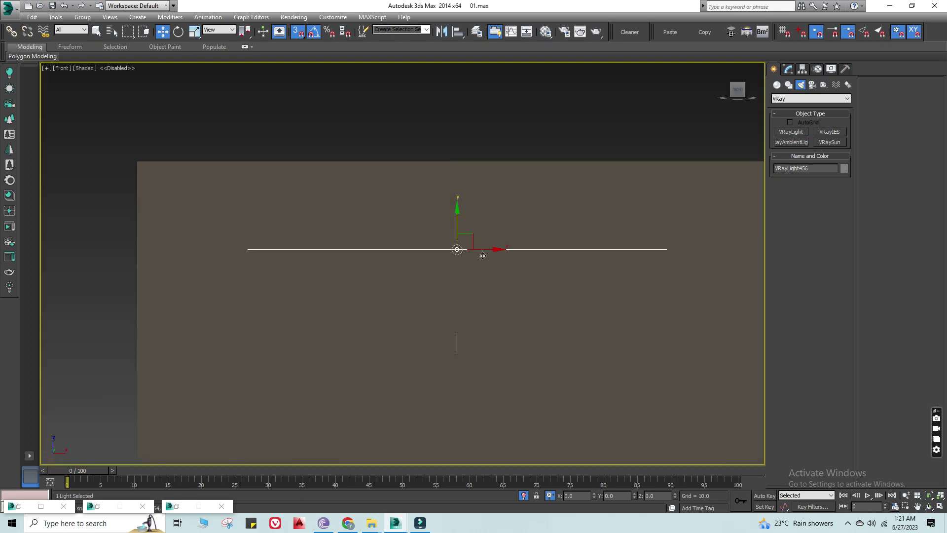
# In wireframe Front view, rotate the top light strip 180 degrees
pyautogui.press('F3')
pyautogui.moveTo(473, 249); pyautogui.dragTo(498, 227, button='middle')
pyautogui.press('e')
pyautogui.scroll(3, 483, 204)
pyautogui.moveTo(476, 201)
pyautogui.mouseDown()
pyautogui.moveTo(482, 217)
pyautogui.moveTo(457, 211)
pyautogui.mouseUp()
pyautogui.press('w')
# Shift-rotate the strip 90 degrees into an instanced vertical copy, VRayLight457
pyautogui.scroll(-2, 454, 205)
pyautogui.scroll(2, 453, 197)
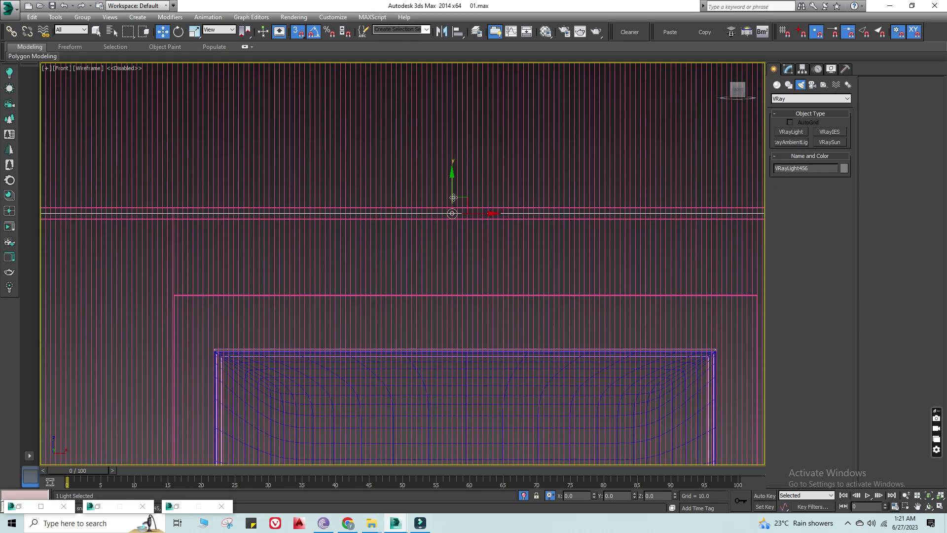
pyautogui.scroll(-2, 455, 198)
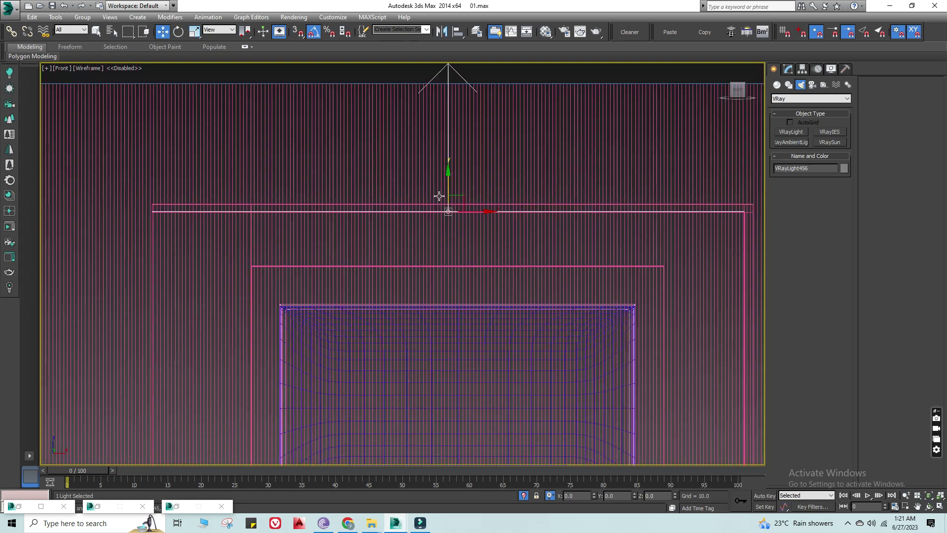
pyautogui.scroll(-1, 459, 200)
pyautogui.press('e')
pyautogui.keyDown('shift'); pyautogui.moveTo(478, 189); pyautogui.dragTo(478, 185); pyautogui.keyUp('shift')
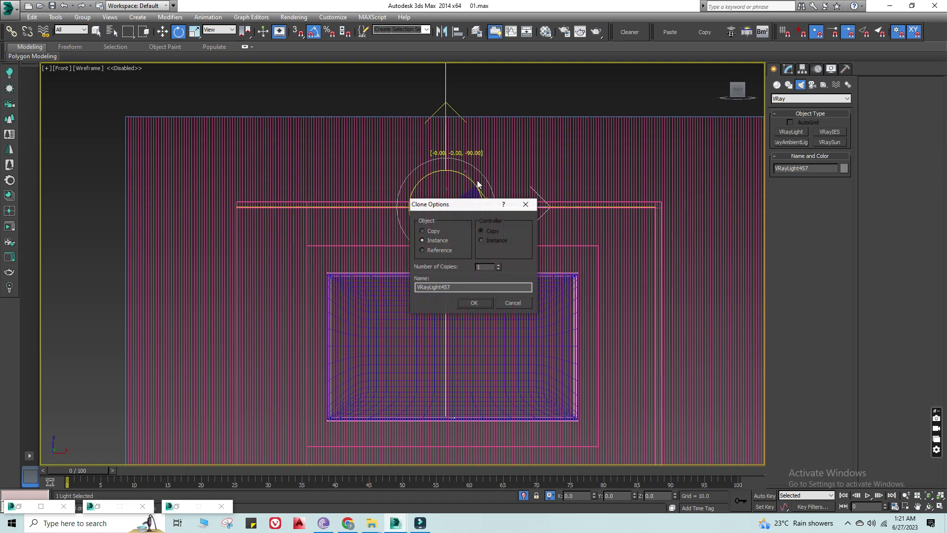
pyautogui.click(475, 303)
pyautogui.scroll(-3, 476, 300)
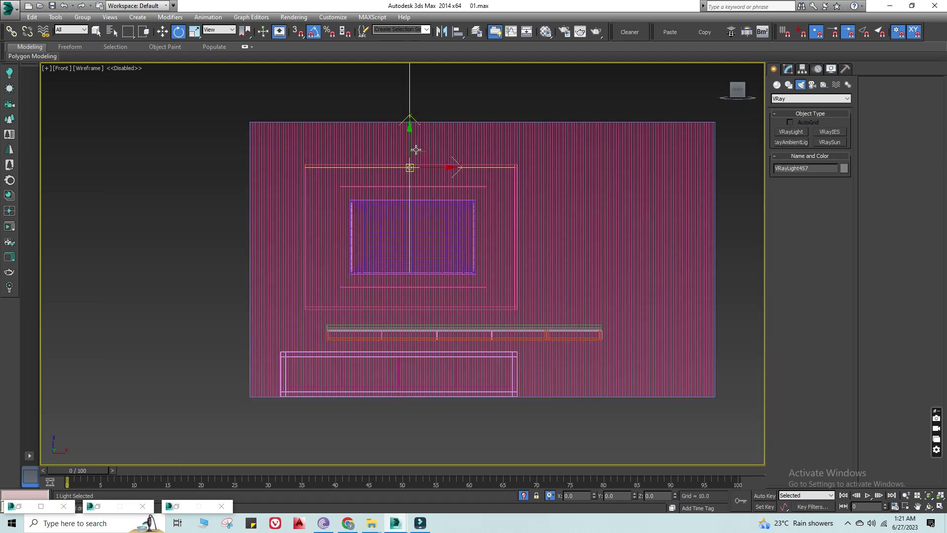
# Snap the vertical strip to the TV frame's right edge and scale it to fit
pyautogui.press('w')
pyautogui.press('s')
pyautogui.moveTo(514, 234)
pyautogui.mouseDown()
pyautogui.moveTo(438, 231)
pyautogui.moveTo(530, 239)
pyautogui.mouseUp()
pyautogui.press('s')
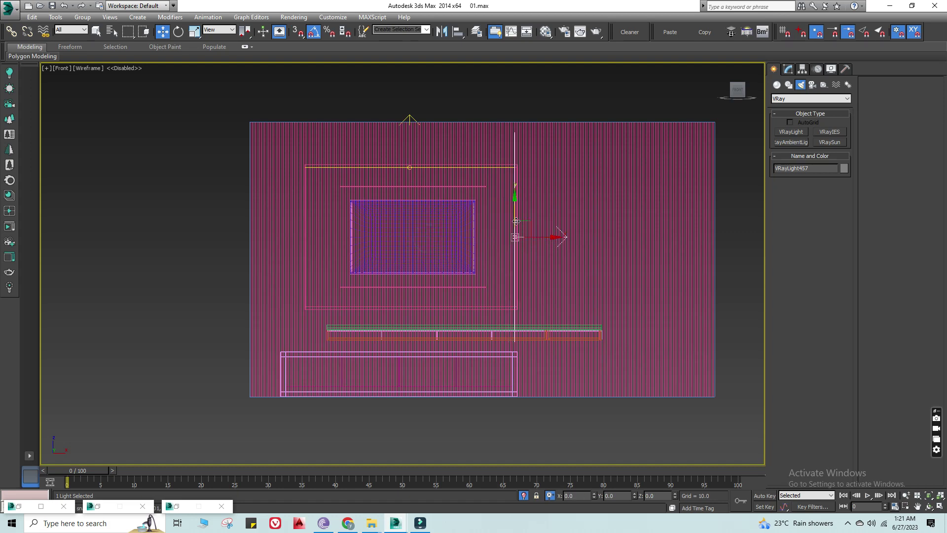
pyautogui.scroll(3, 516, 222)
pyautogui.scroll(5, 525, 257)
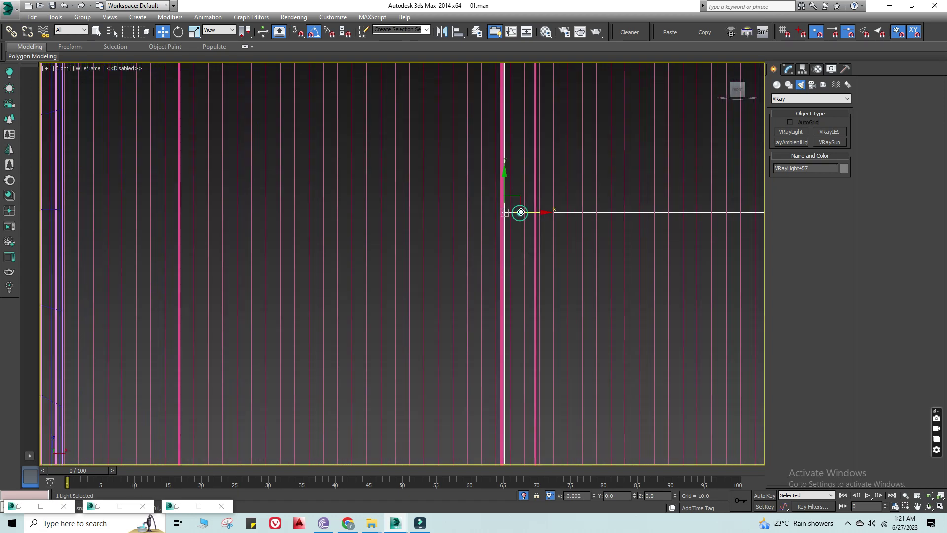
pyautogui.scroll(-3, 508, 213)
pyautogui.press('r')
pyautogui.scroll(-3, 499, 208)
pyautogui.moveTo(498, 195); pyautogui.dragTo(503, 215)
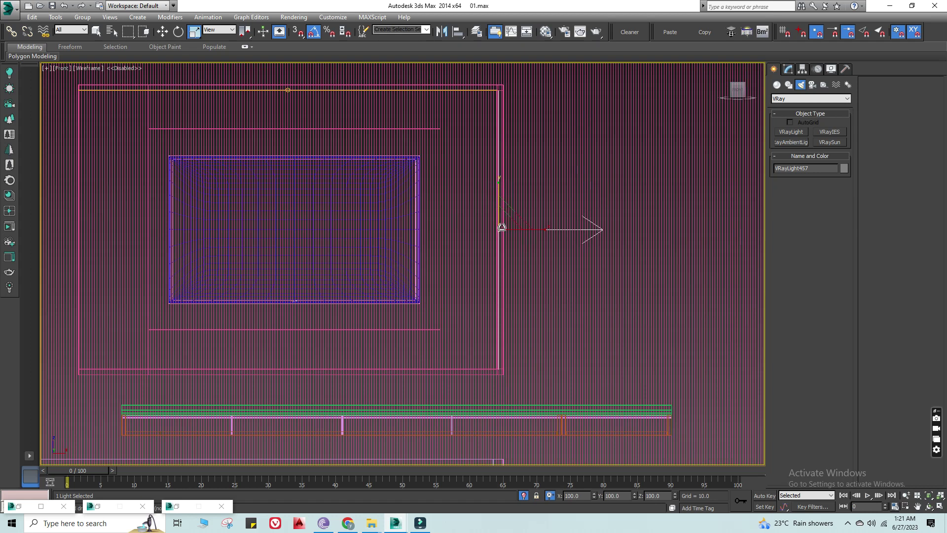
# Reselect the original top strip VRayLight456 and bring up its Mirror options
pyautogui.press('l')
pyautogui.scroll(-3, 511, 283)
pyautogui.moveTo(469, 277)
pyautogui.mouseDown(button='middle')
pyautogui.moveTo(415, 321)
pyautogui.moveTo(416, 304)
pyautogui.mouseUp(button='middle')
pyautogui.press('f')
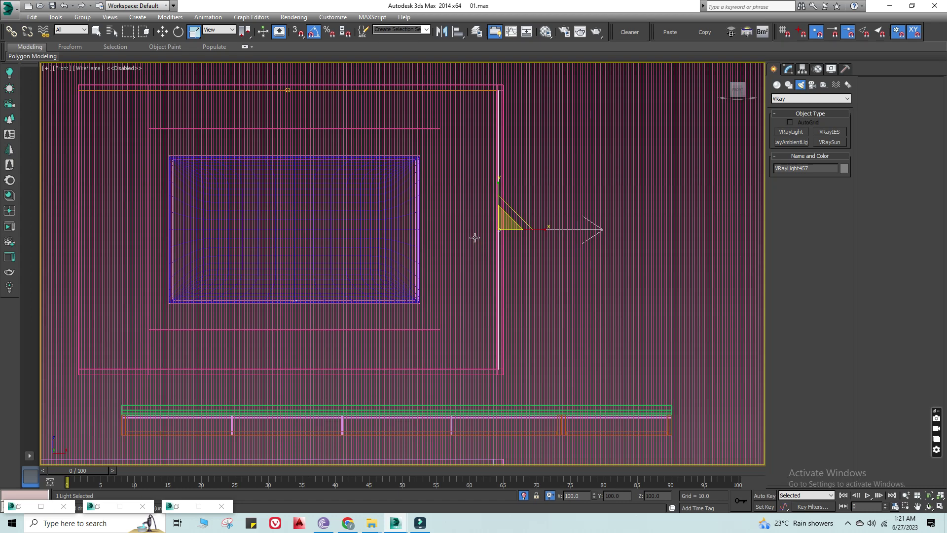
pyautogui.moveTo(429, 130); pyautogui.dragTo(536, 283, button='middle')
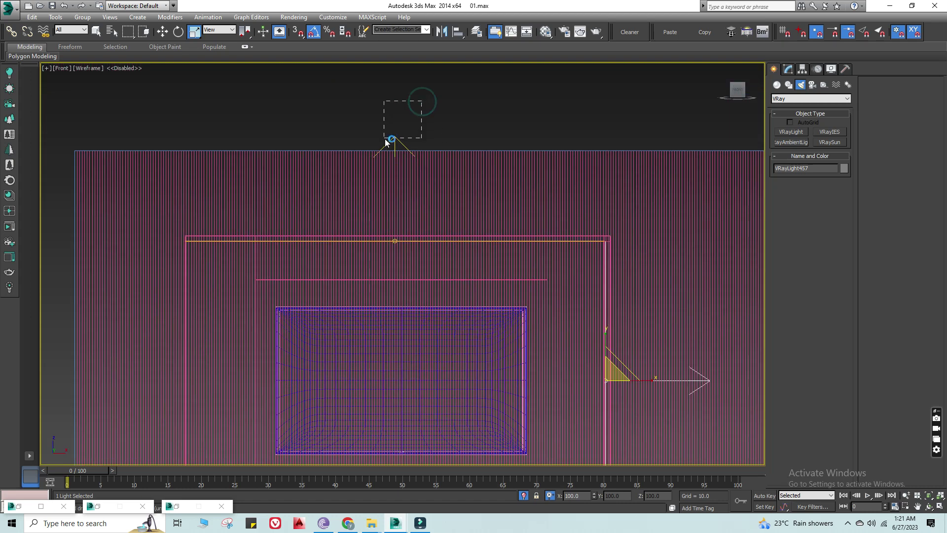
pyautogui.hotkey('ctrl', 'z')
pyautogui.click(443, 31)
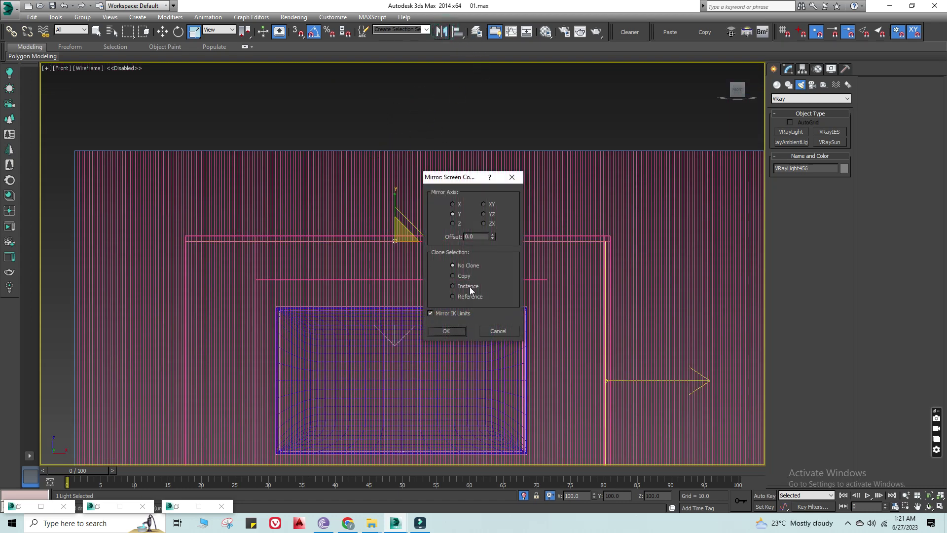
# Mirror an instanced copy of the top strip and move it to the frame's bottom edge
pyautogui.click(459, 332)
pyautogui.moveTo(413, 318); pyautogui.dragTo(434, 231, button='middle')
pyautogui.scroll(-2, 434, 231)
pyautogui.press('w')
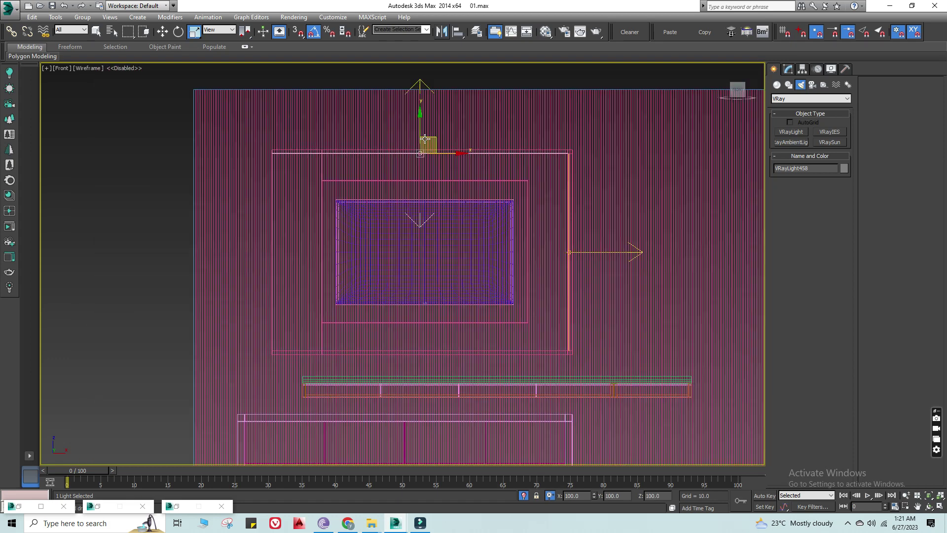
pyautogui.moveTo(434, 231); pyautogui.dragTo(434, 345)
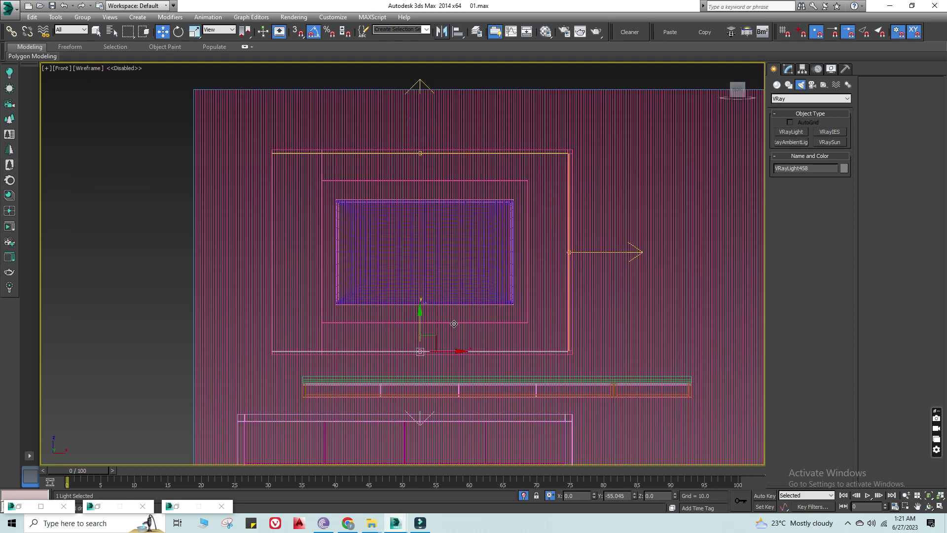
# Orbit to a shaded three-quarter view to check the TV frame's light strips
pyautogui.scroll(4, 432, 338)
pyautogui.scroll(1, 390, 377)
pyautogui.scroll(-3, 356, 333)
pyautogui.scroll(-3, 538, 321)
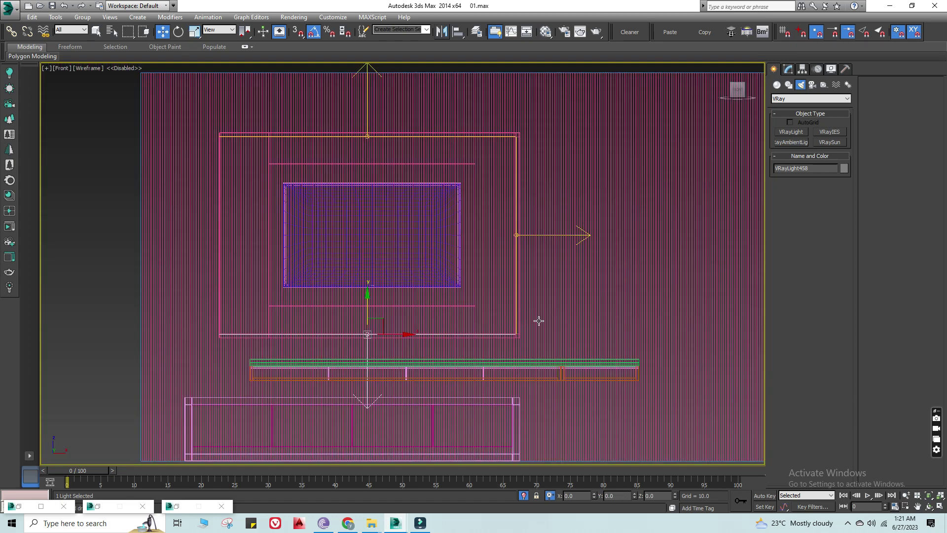
pyautogui.keyDown('alt'); pyautogui.moveTo(538, 321); pyautogui.dragTo(476, 337, button='middle'); pyautogui.keyUp('alt')
pyautogui.press('F3')
pyautogui.moveTo(577, 353)
pyautogui.keyDown('alt'); pyautogui.mouseDown(button='middle')
pyautogui.moveTo(405, 349)
pyautogui.moveTo(444, 371)
pyautogui.moveTo(475, 372)
pyautogui.mouseUp(button='middle'); pyautogui.keyUp('alt')
# Deselect the light and bring up the Material Editor
pyautogui.click(592, 377)
pyautogui.press('m')
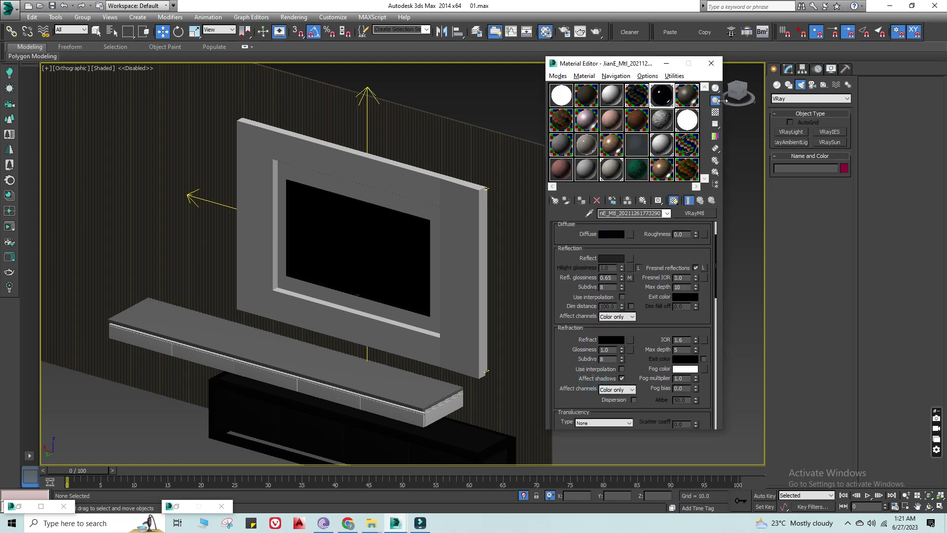
pyautogui.press('x')
pyautogui.press('Escape')
# Look through VRayPhysicalCamera003, then through VRayPhysicalCamera004
pyautogui.press('c')
pyautogui.doubleClick(468, 193)
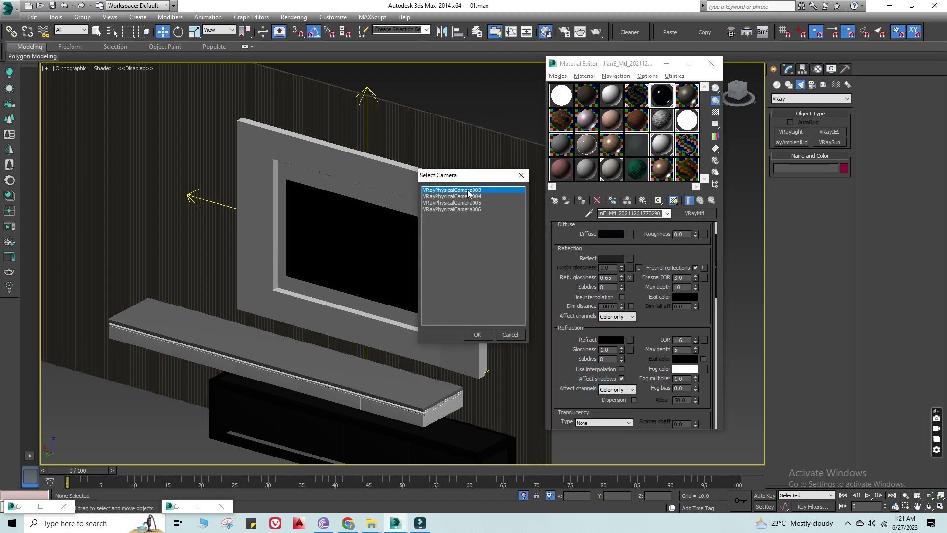
pyautogui.click(523, 495)
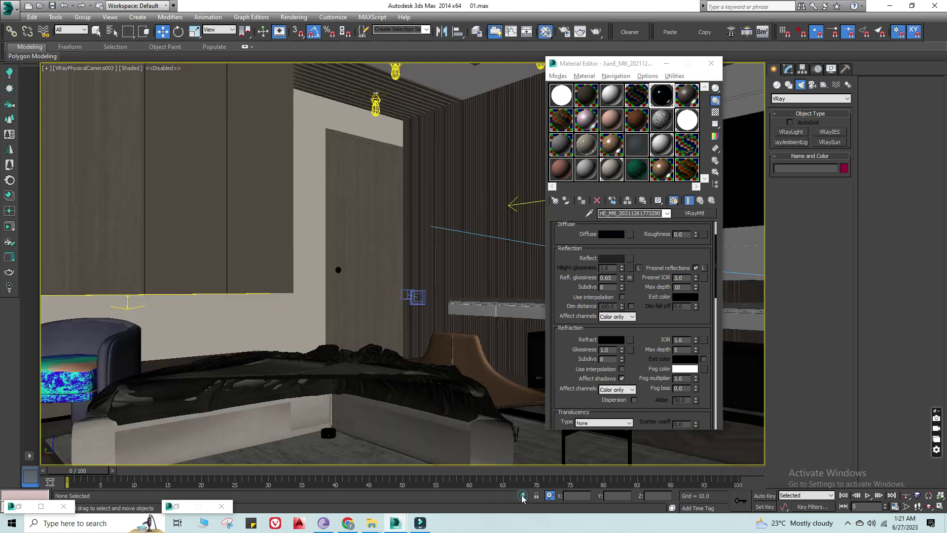
pyautogui.press('c')
pyautogui.doubleClick(468, 197)
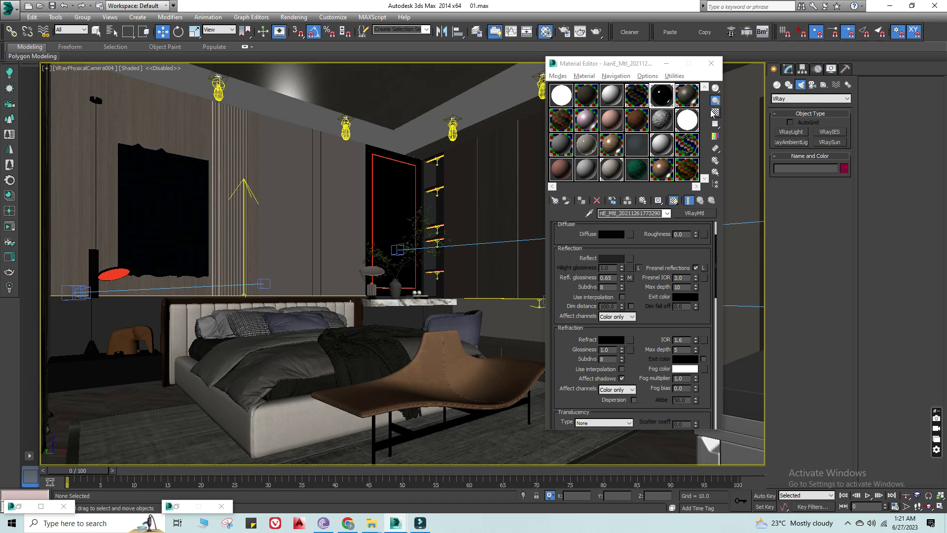
# Load the console shelf's material into the black sample slot with the eyedropper
pyautogui.click(641, 96)
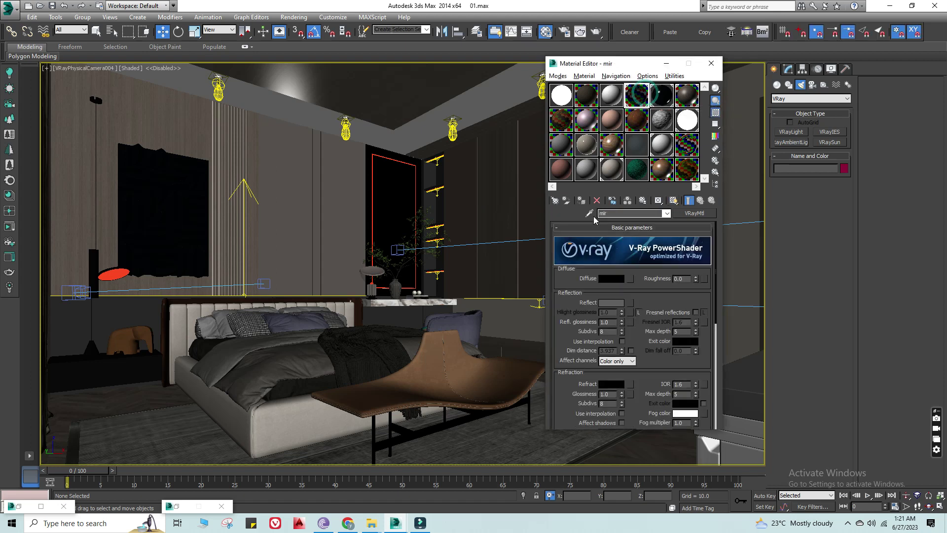
pyautogui.click(661, 96)
pyautogui.click(589, 213)
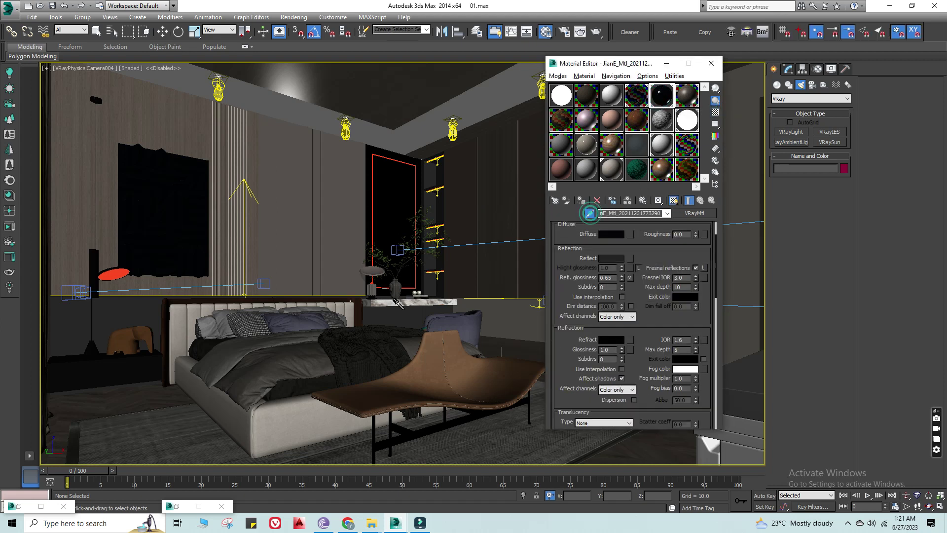
pyautogui.click(394, 298)
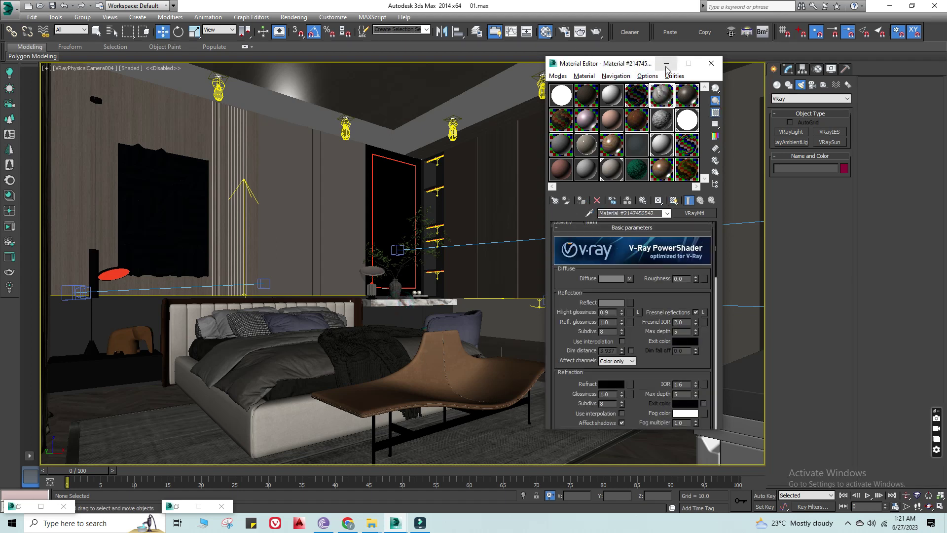
pyautogui.click(665, 64)
# Set the viewport to VRayPhysicalCamera005 facing the TV wall
pyautogui.press('c')
pyautogui.doubleClick(471, 196)
pyautogui.press('c')
pyautogui.doubleClick(473, 197)
pyautogui.press('c')
pyautogui.doubleClick(473, 203)
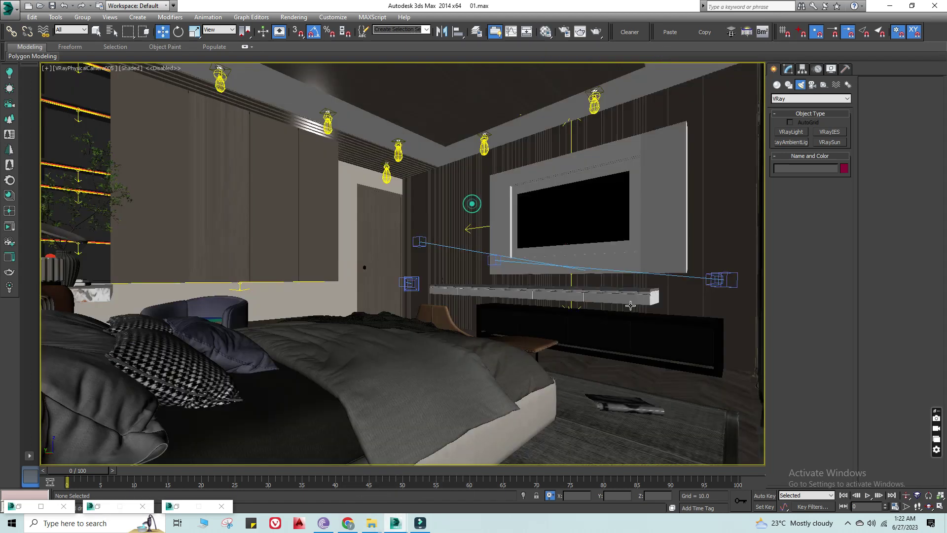
# Drag the sampled material onto the cabinet under the TV
pyautogui.press('m')
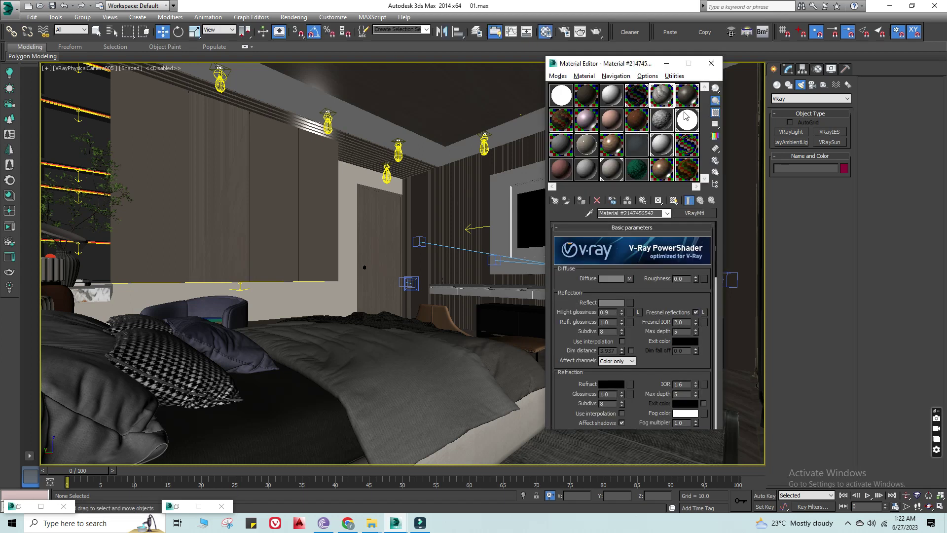
pyautogui.moveTo(662, 95)
pyautogui.mouseDown()
pyautogui.moveTo(532, 296)
pyautogui.moveTo(534, 287)
pyautogui.mouseUp()
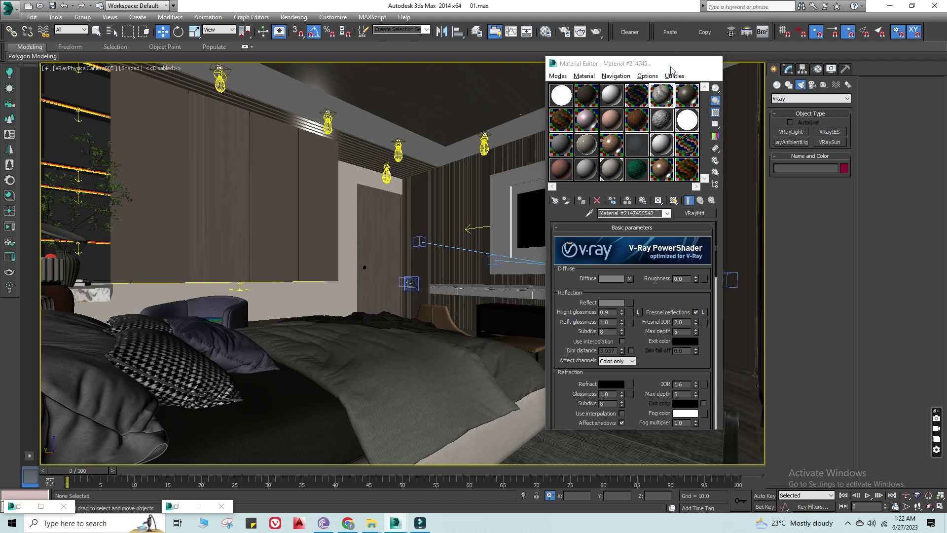
pyautogui.click(667, 64)
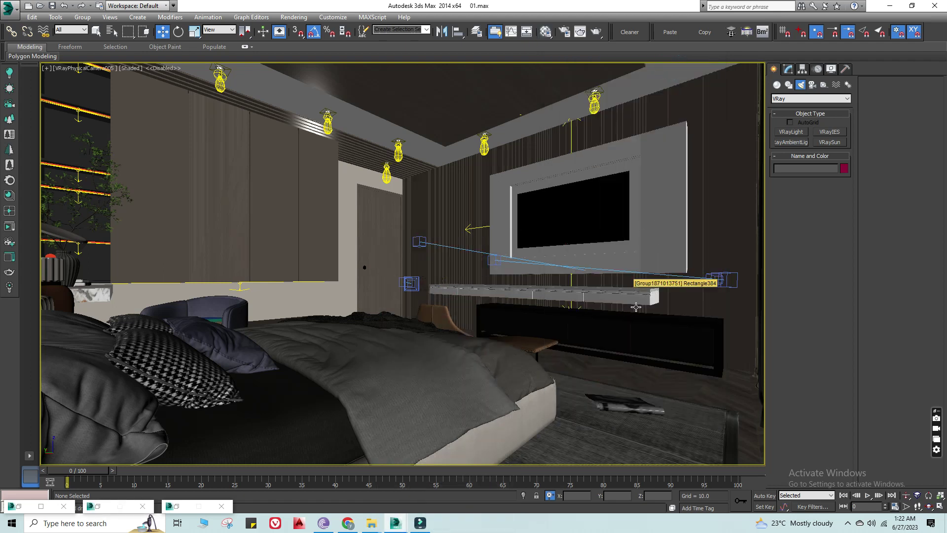
# Select the TV panel group, view it through VRayPhysicalCamera003, then frame it in Top view
pyautogui.click(668, 345)
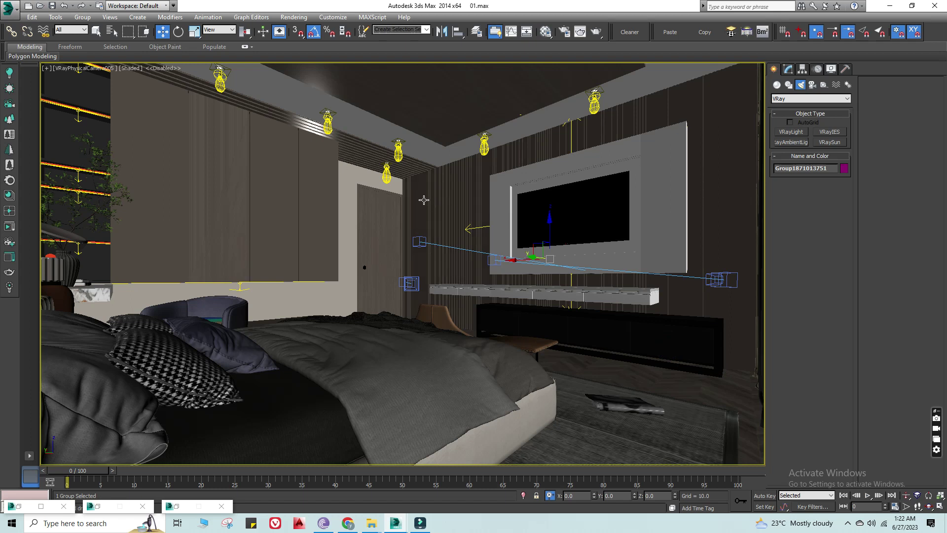
pyautogui.press('c')
pyautogui.click(472, 198)
pyautogui.press('Return')
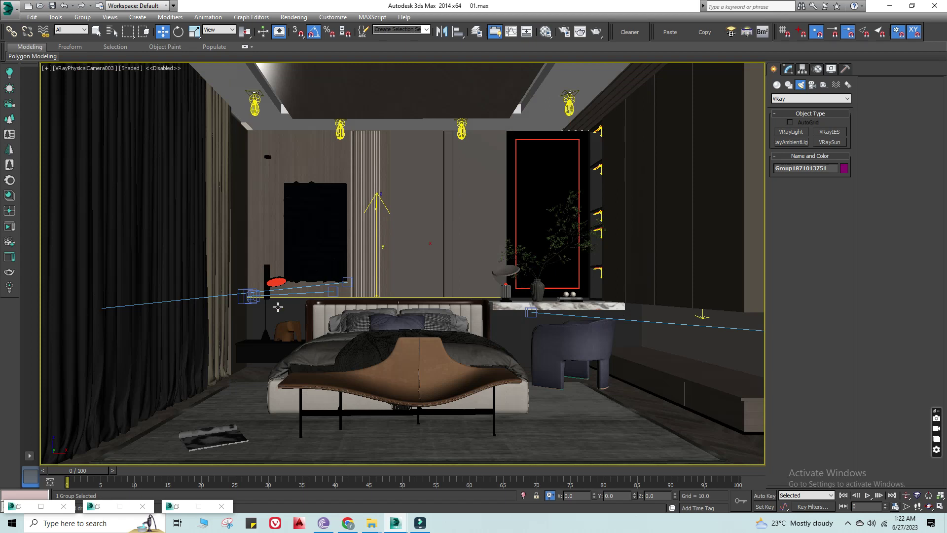
pyautogui.press('t')
pyautogui.press('z')
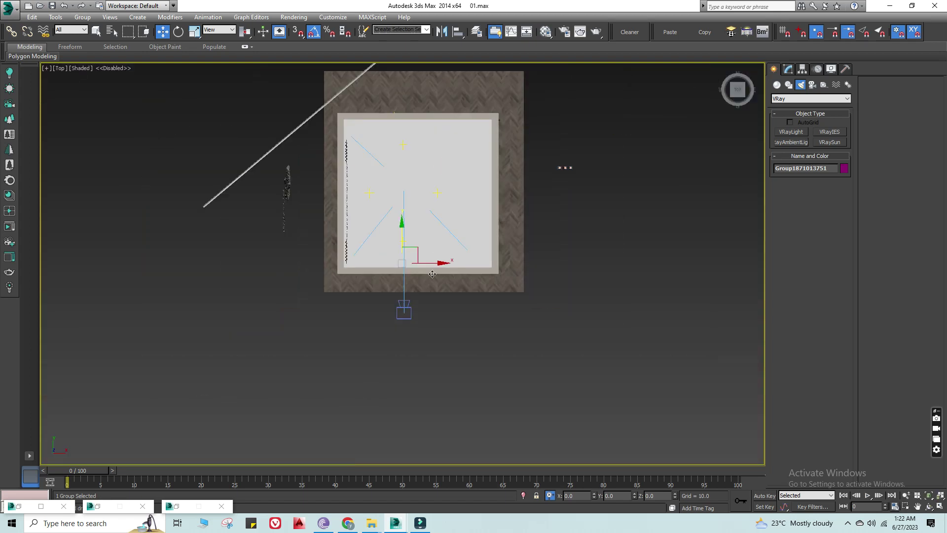
# Move the two lights beside the TV panel up and to the right in the plan
pyautogui.moveTo(148, 382); pyautogui.dragTo(195, 457)
pyautogui.press('z')
pyautogui.scroll(4, 409, 306)
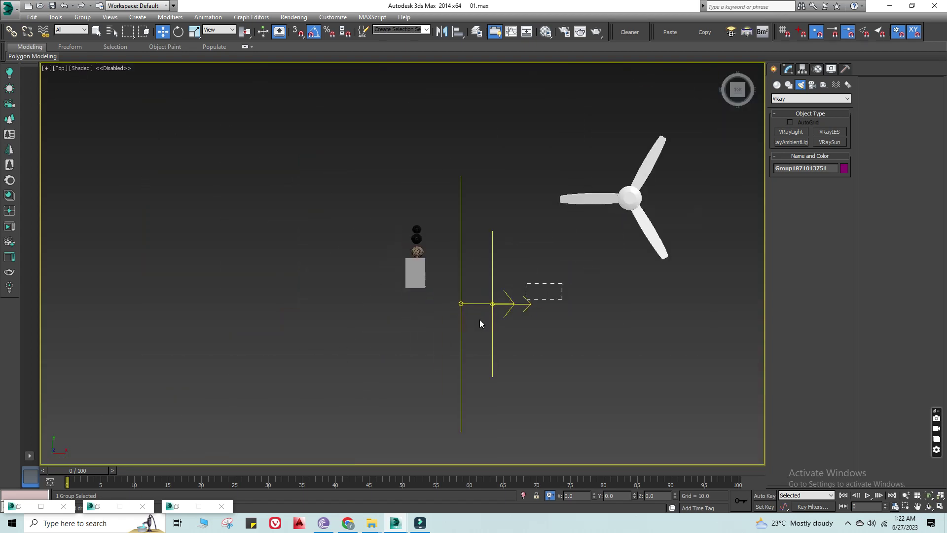
pyautogui.moveTo(501, 334)
pyautogui.mouseDown(button='middle')
pyautogui.moveTo(329, 447)
pyautogui.moveTo(491, 383)
pyautogui.moveTo(434, 446)
pyautogui.mouseUp(button='middle')
pyautogui.scroll(-3, 329, 447)
pyautogui.scroll(3, 434, 447)
pyautogui.moveTo(421, 443)
pyautogui.mouseDown()
pyautogui.moveTo(468, 385)
pyautogui.moveTo(515, 290)
pyautogui.moveTo(499, 301)
pyautogui.mouseUp()
# Show the Top view in wireframe, clear the selection, and frame the whole room plan
pyautogui.press('F3')
pyautogui.scroll(4, 496, 319)
pyautogui.scroll(2, 495, 319)
pyautogui.scroll(-2, 495, 319)
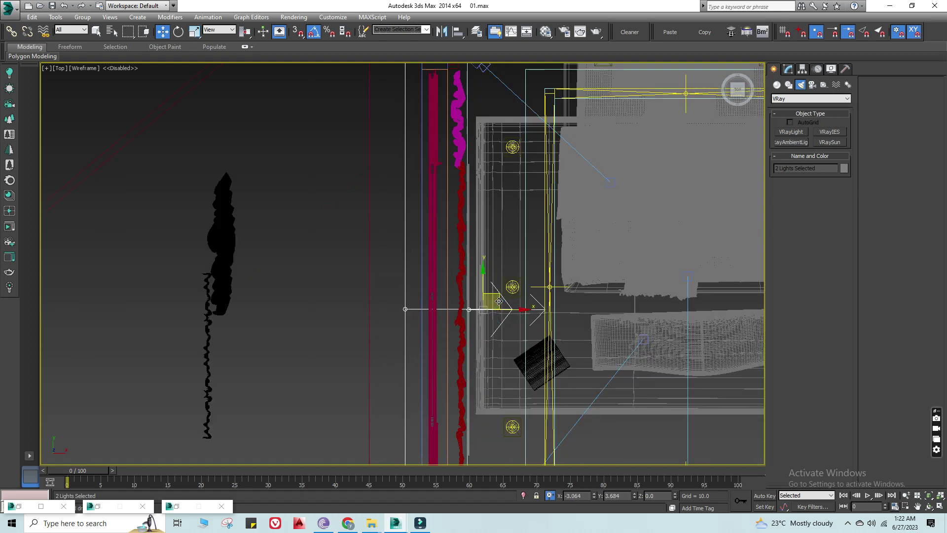
pyautogui.scroll(-5, 499, 301)
pyautogui.click(412, 335)
pyautogui.scroll(-1, 477, 231)
pyautogui.moveTo(455, 207); pyautogui.dragTo(518, 61, button='middle')
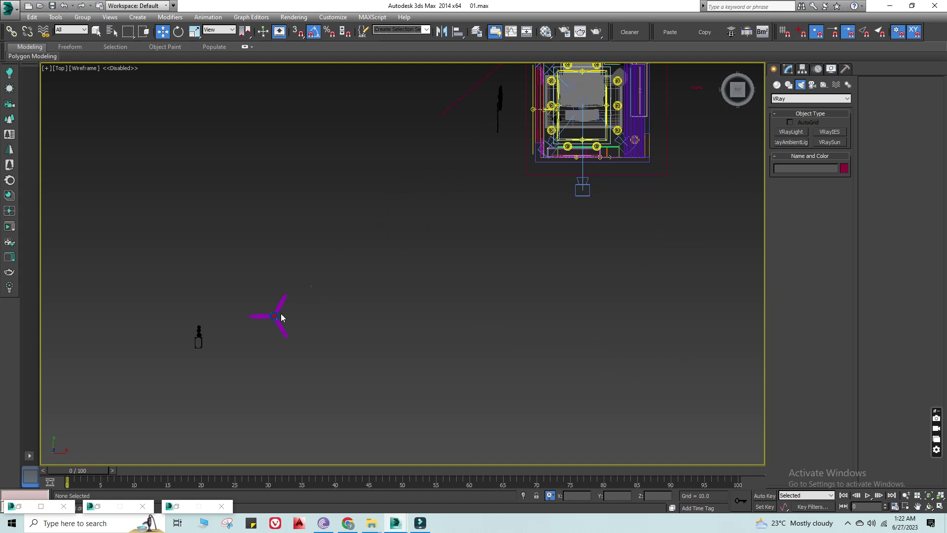
# Move the Fan Light group to the centre of the room in Top view
pyautogui.click(281, 317)
pyautogui.moveTo(293, 284); pyautogui.dragTo(284, 380, button='middle')
pyautogui.moveTo(281, 397); pyautogui.dragTo(583, 182)
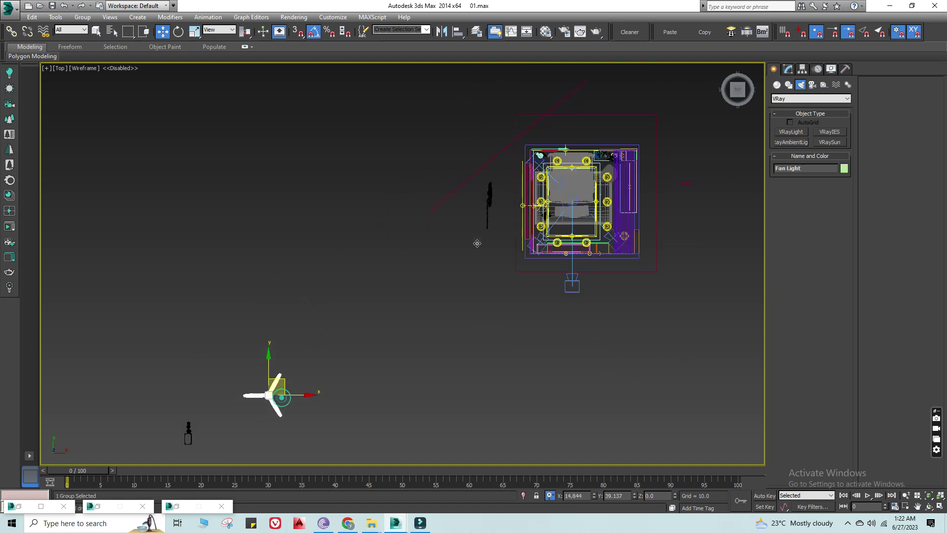
pyautogui.scroll(2, 583, 183)
pyautogui.scroll(3, 579, 187)
pyautogui.moveTo(576, 196); pyautogui.dragTo(584, 197)
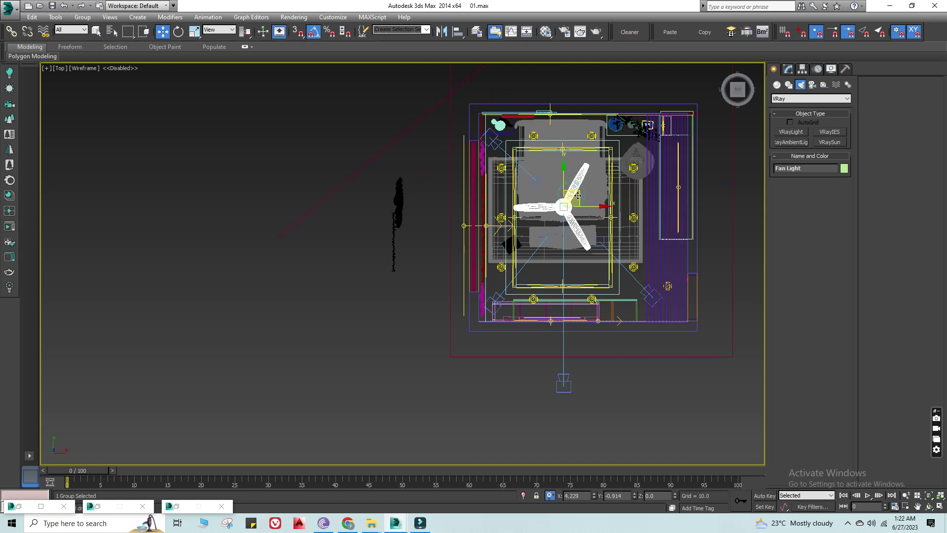
pyautogui.moveTo(568, 217); pyautogui.dragTo(508, 316, button='middle')
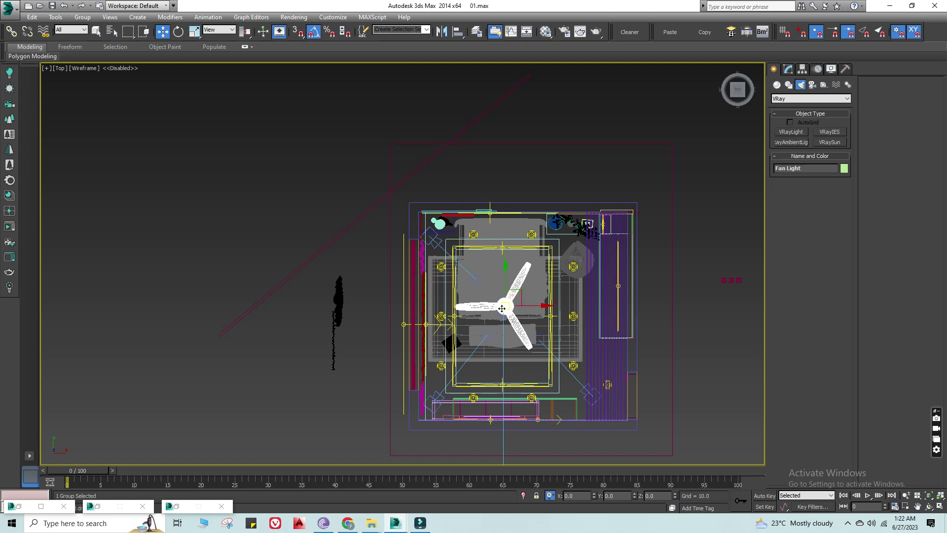
# Set the Fan Light's scale back to 100
pyautogui.scroll(-2, 554, 257)
pyautogui.scroll(-3, 555, 257)
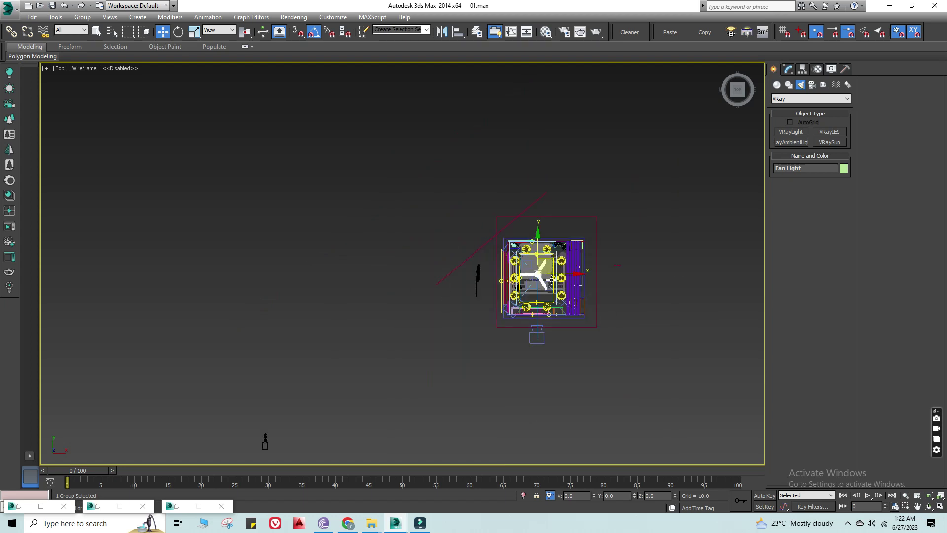
pyautogui.scroll(4, 551, 279)
pyautogui.scroll(3, 551, 279)
pyautogui.press('r')
pyautogui.click(511, 288)
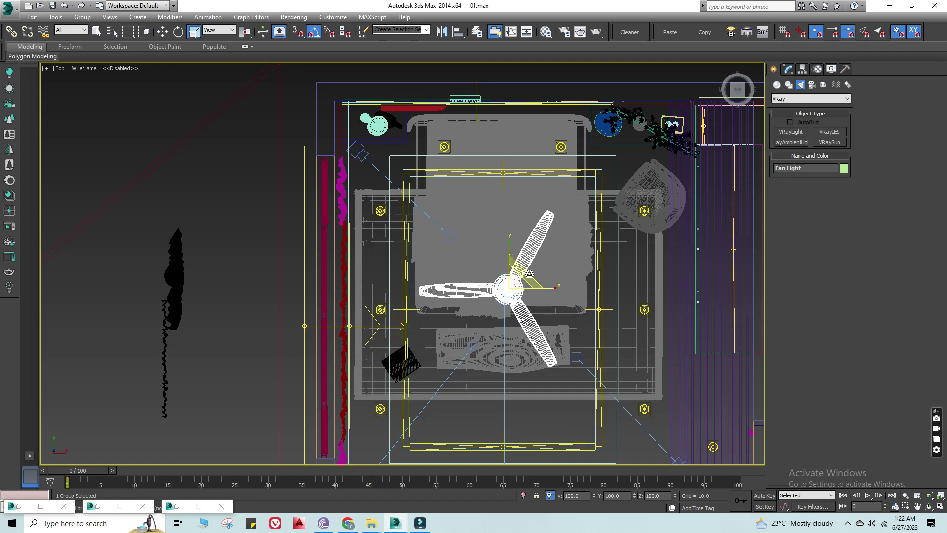
# Lower the Fan Light down from the ceiling in Front view
pyautogui.press('l')
pyautogui.scroll(-2, 493, 236)
pyautogui.scroll(-2, 476, 235)
pyautogui.press('w')
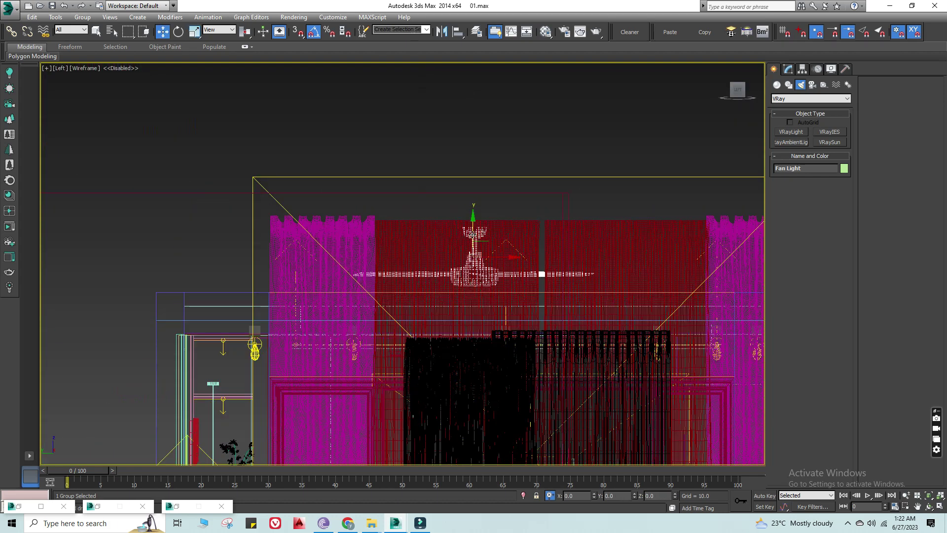
pyautogui.press('f')
pyautogui.press('z')
pyautogui.scroll(-2, 469, 233)
pyautogui.moveTo(392, 268); pyautogui.dragTo(401, 348)
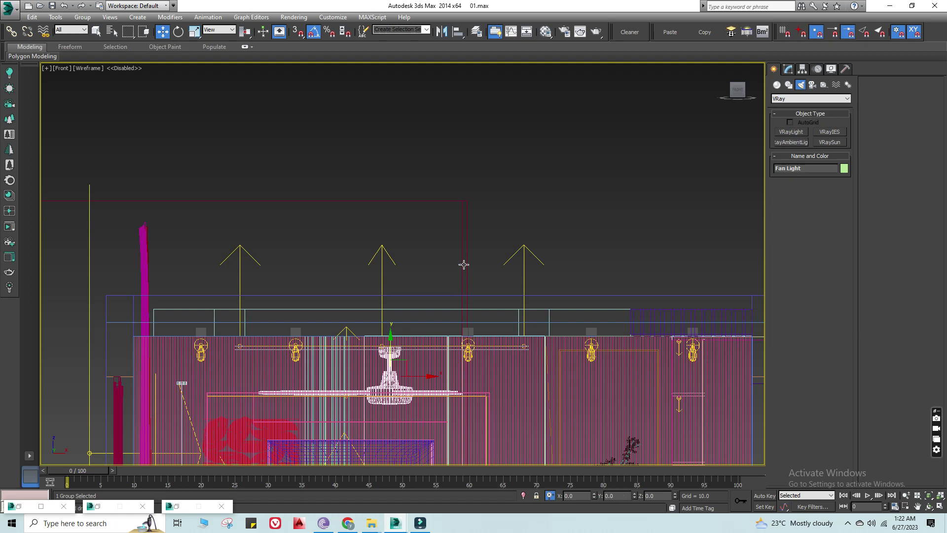
# Return to Top view and box-select the light objects at lower left
pyautogui.press('t')
pyautogui.press('z')
pyautogui.scroll(-5, 306, 368)
pyautogui.scroll(-3, 306, 368)
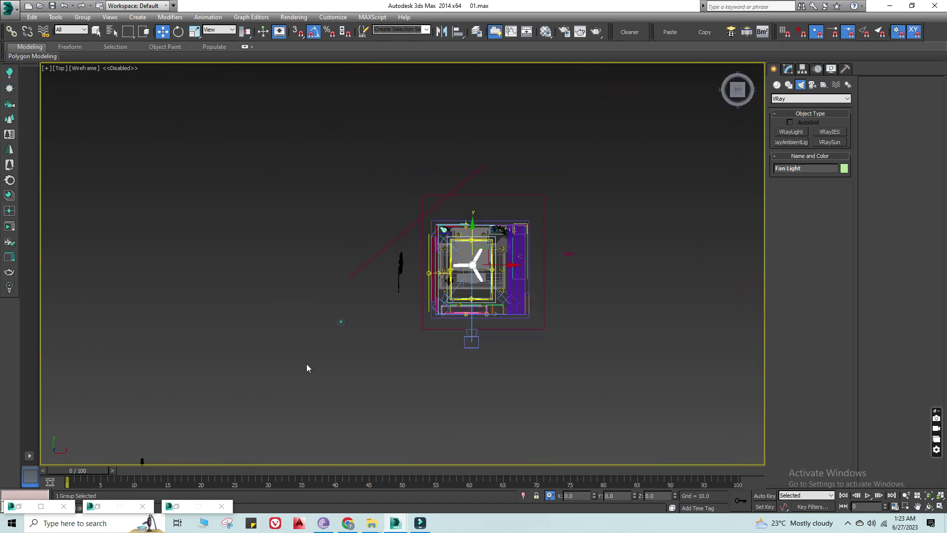
pyautogui.moveTo(306, 368); pyautogui.dragTo(415, 267, button='middle')
# Move the selected lights just below the room and rotate them 90 degrees sideways
pyautogui.click(249, 366)
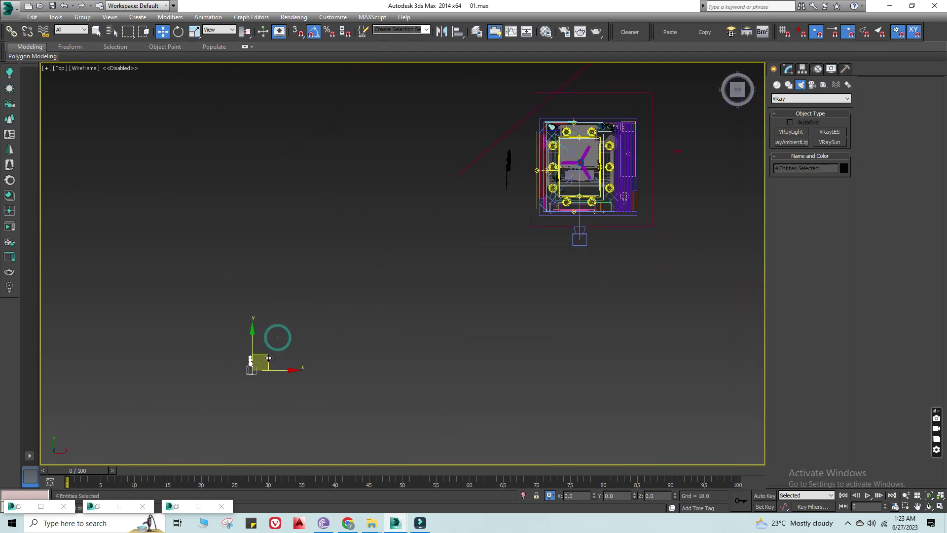
pyautogui.moveTo(269, 358); pyautogui.dragTo(595, 223)
pyautogui.scroll(3, 595, 223)
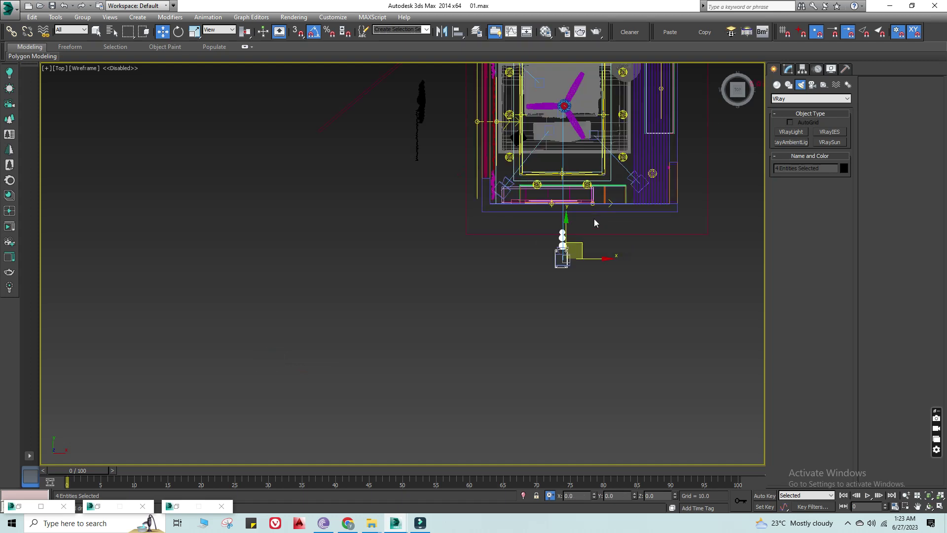
pyautogui.scroll(2, 594, 223)
pyautogui.press('e')
pyautogui.moveTo(585, 255)
pyautogui.mouseDown()
pyautogui.moveTo(570, 268)
pyautogui.moveTo(580, 170)
pyautogui.mouseUp()
pyautogui.press('w')
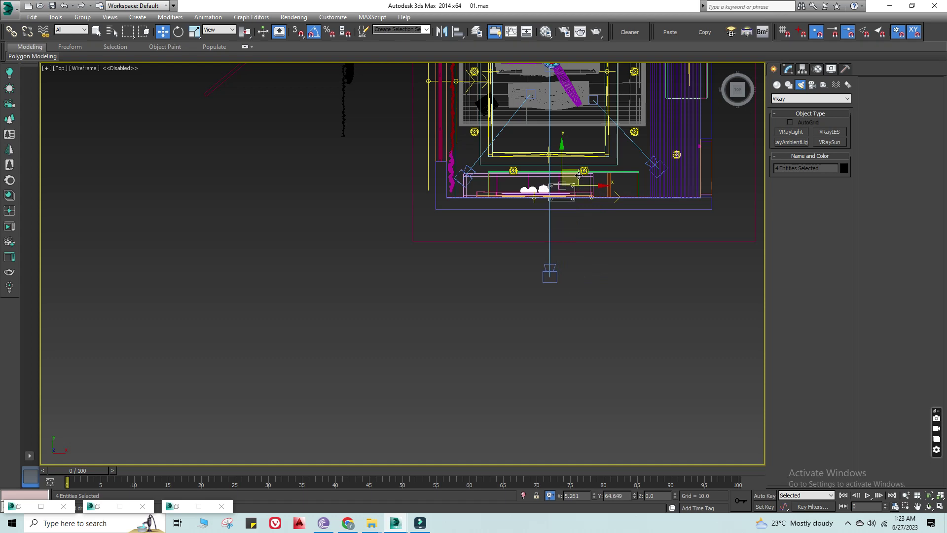
# Drop the rectangle from the selection and shift the three light spheres left along the cabinet
pyautogui.scroll(2, 575, 172)
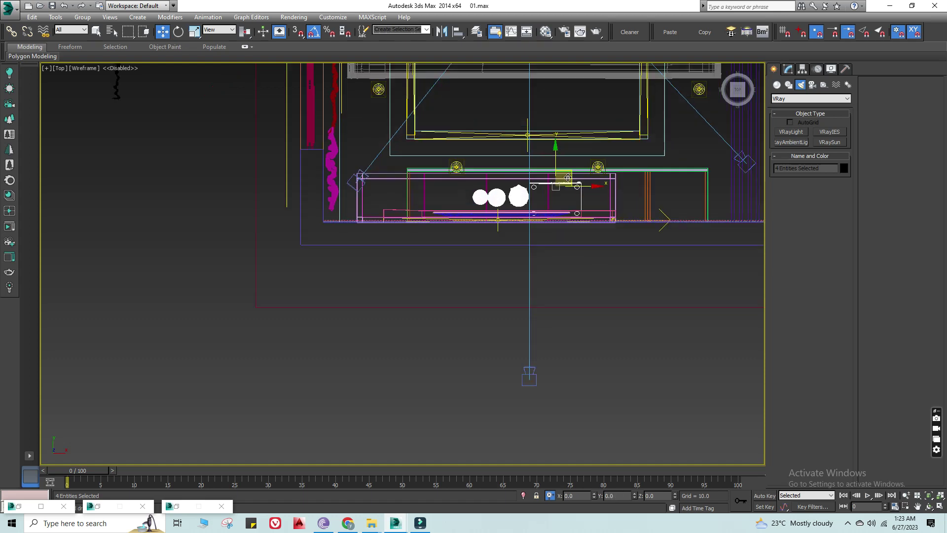
pyautogui.scroll(1, 577, 178)
pyautogui.keyDown('alt'); pyautogui.click(586, 169); pyautogui.keyUp('alt')
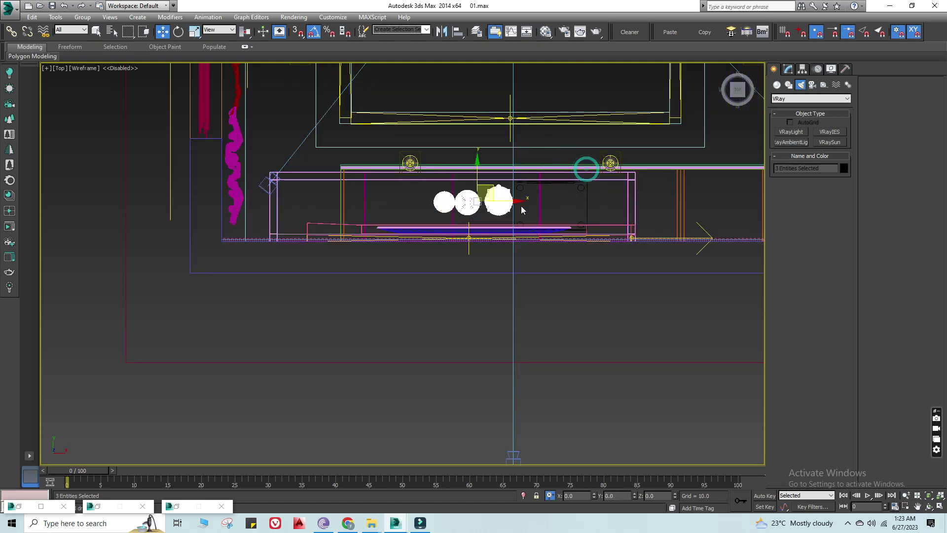
pyautogui.moveTo(510, 202); pyautogui.dragTo(446, 212)
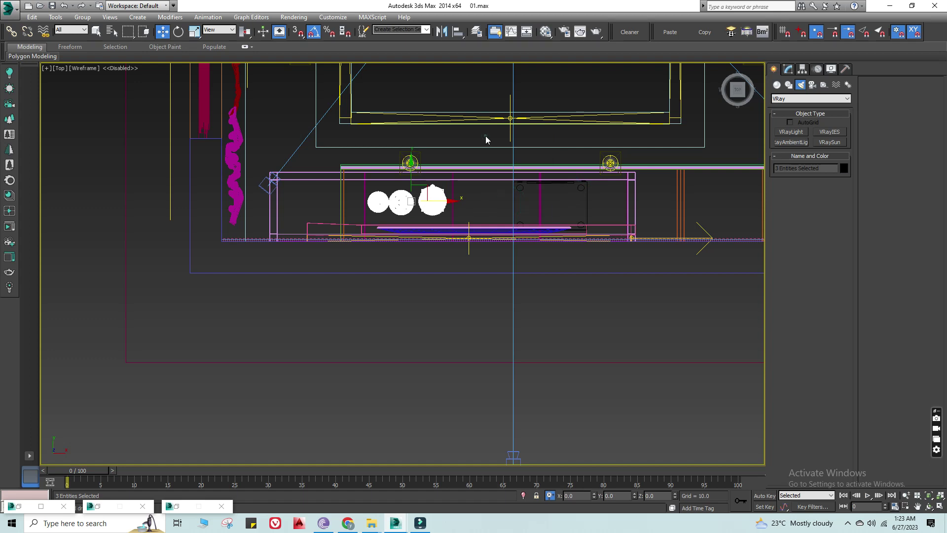
# In VRayPhysicalCamera003 view, select the lamp and the black nightstand object, then frame them in Top view
pyautogui.press('c')
pyautogui.doubleClick(488, 192)
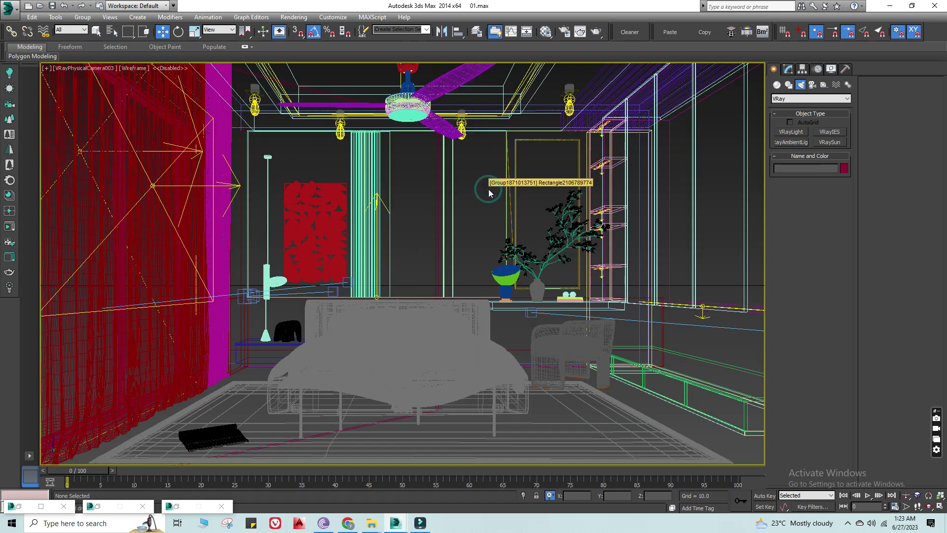
pyautogui.click(507, 280)
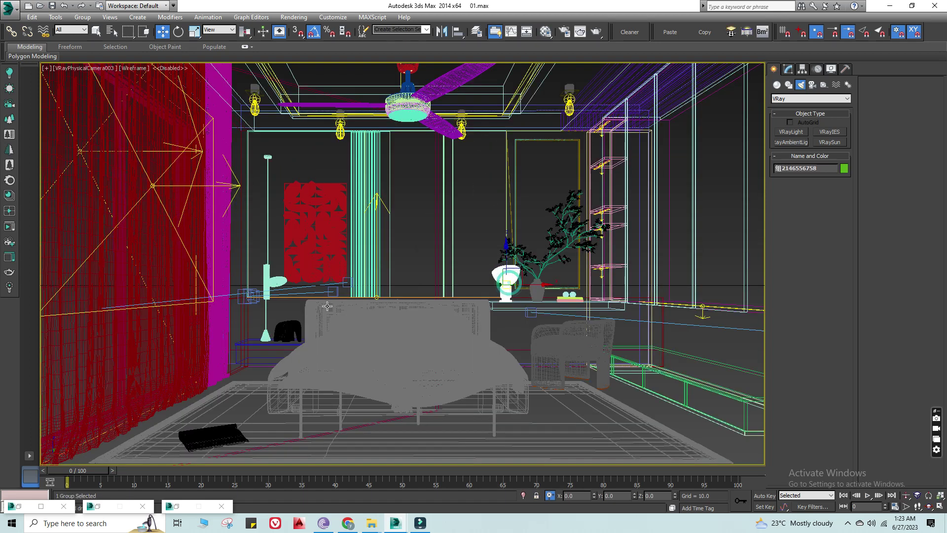
pyautogui.keyDown('ctrl'); pyautogui.click(290, 333); pyautogui.keyUp('ctrl')
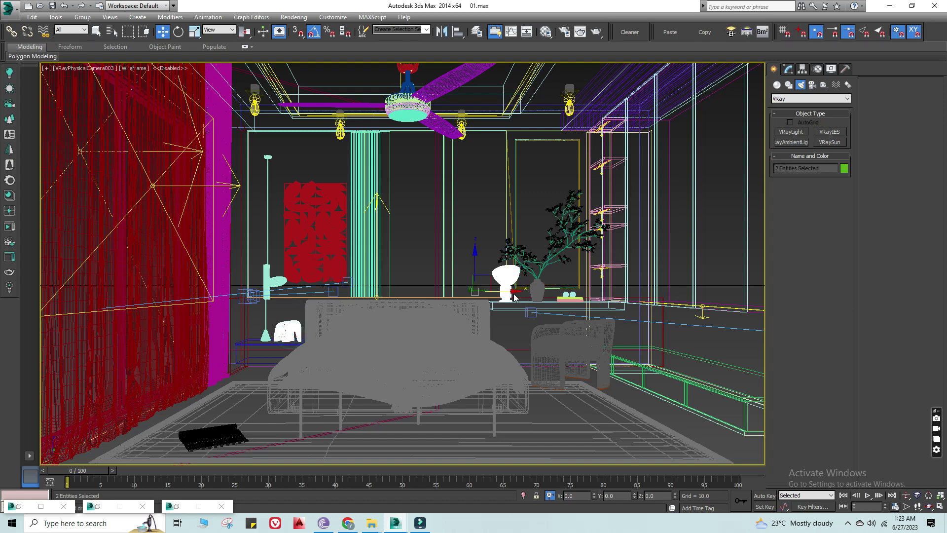
pyautogui.press('t')
pyautogui.press('z')
pyautogui.scroll(-3, 440, 166)
pyautogui.scroll(-2, 473, 166)
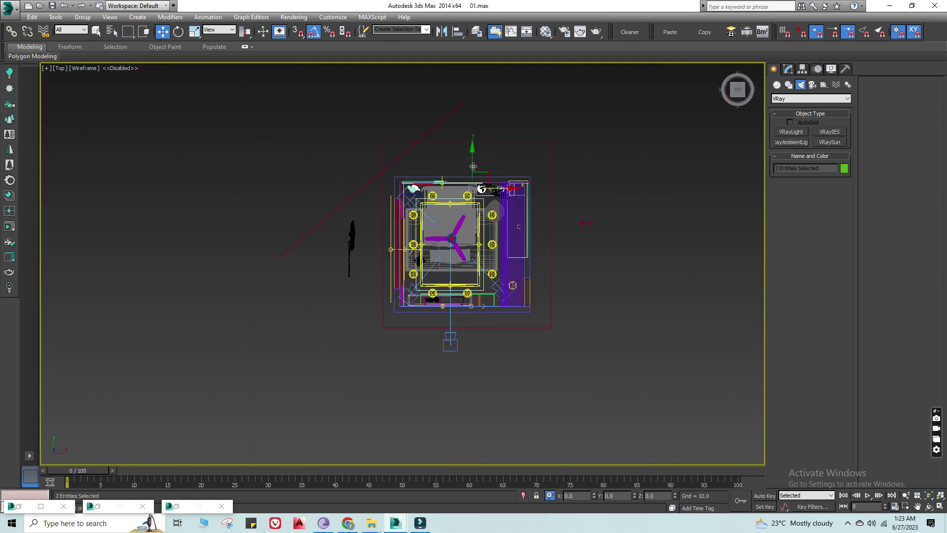
# Clone the lamp and ornament onto the console, add another object, and toggle Isolate Selection
pyautogui.keyDown('shift'); pyautogui.moveTo(479, 214); pyautogui.dragTo(499, 280); pyautogui.keyUp('shift')
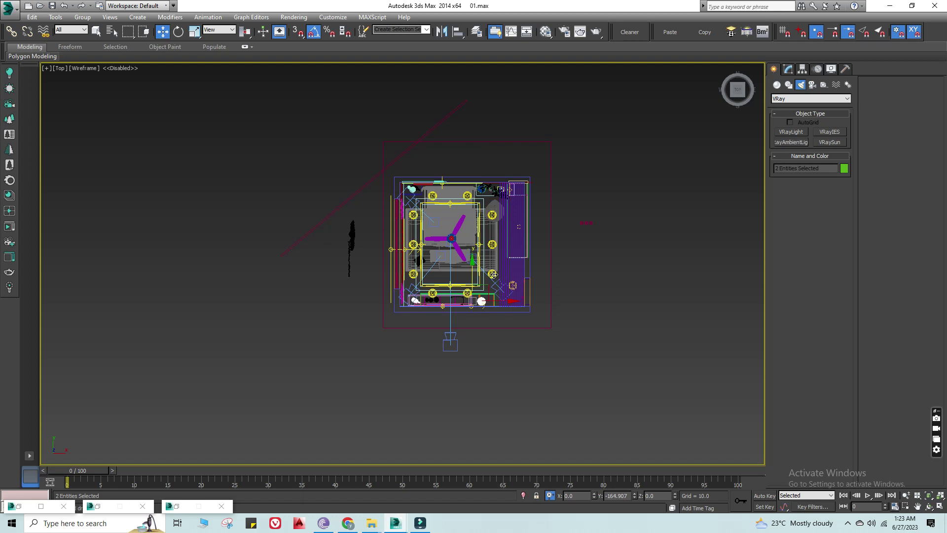
pyautogui.click(483, 303)
pyautogui.scroll(4, 496, 280)
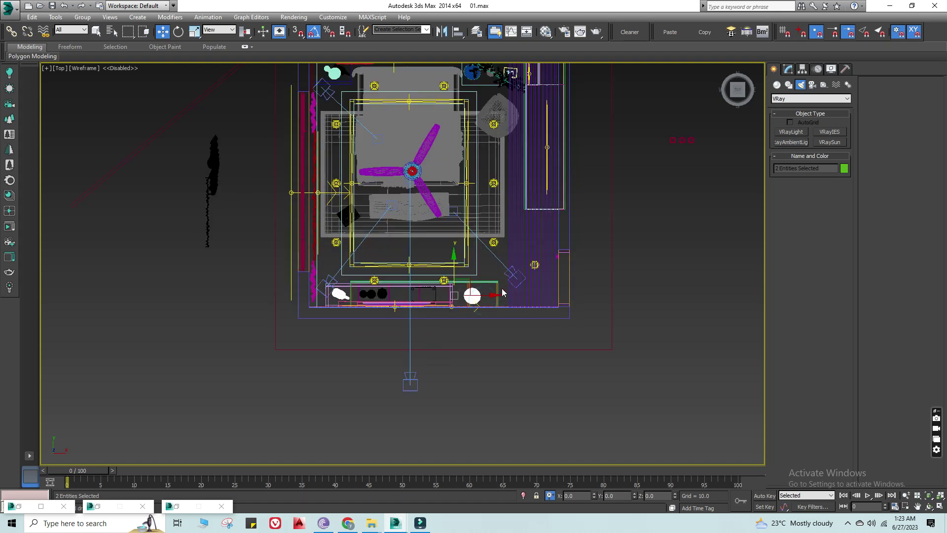
pyautogui.scroll(5, 496, 280)
pyautogui.keyDown('ctrl'); pyautogui.click(497, 280); pyautogui.keyUp('ctrl')
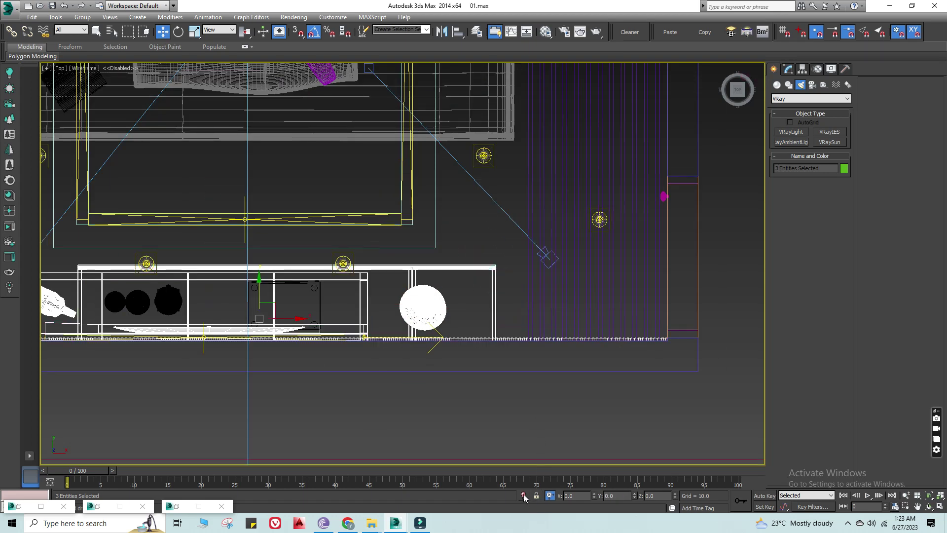
pyautogui.click(523, 495)
pyautogui.hotkey('alt', 'q')
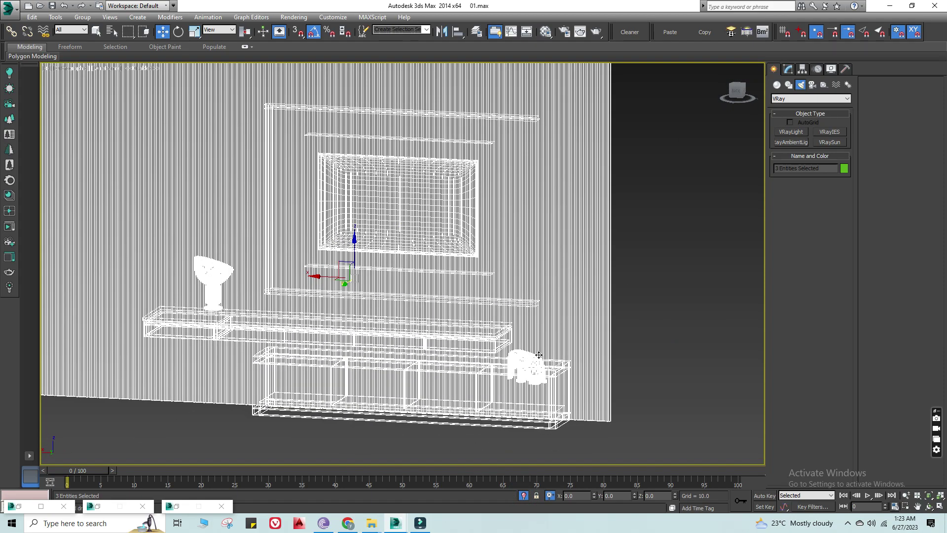
# Raise the brown figure out of the cabinet top in shaded view
pyautogui.press('F3')
pyautogui.scroll(4, 539, 347)
pyautogui.click(524, 355)
pyautogui.moveTo(524, 355); pyautogui.dragTo(529, 340)
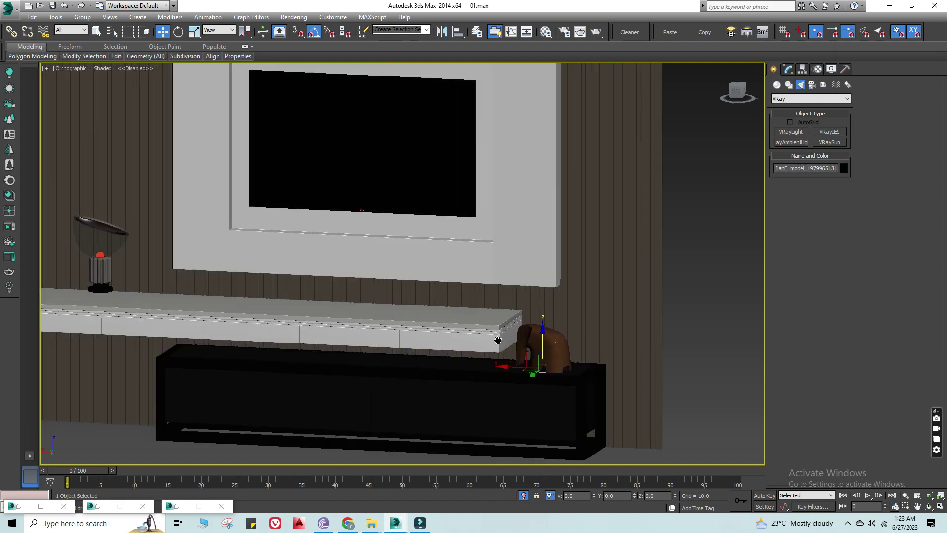
# Select the shelf lamp and view it from the Front in shaded mode
pyautogui.moveTo(530, 341); pyautogui.dragTo(810, 395, button='middle')
pyautogui.click(352, 307)
pyautogui.press('f')
pyautogui.scroll(4, 353, 306)
pyautogui.scroll(2, 414, 279)
pyautogui.press('F3')
pyautogui.scroll(2, 428, 284)
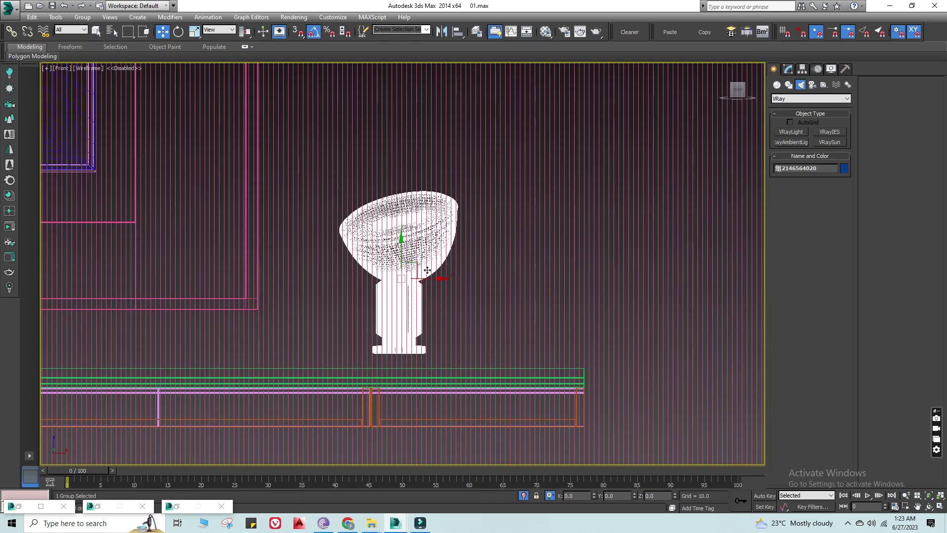
pyautogui.press('F3')
pyautogui.moveTo(383, 332)
pyautogui.keyDown('alt'); pyautogui.mouseDown(button='middle')
pyautogui.moveTo(458, 343)
pyautogui.moveTo(416, 328)
pyautogui.moveTo(399, 341)
pyautogui.mouseUp(button='middle'); pyautogui.keyUp('alt')
# Rotate the shelf lamp to 225 degrees, then deselect it
pyautogui.press('e')
pyautogui.scroll(3, 398, 345)
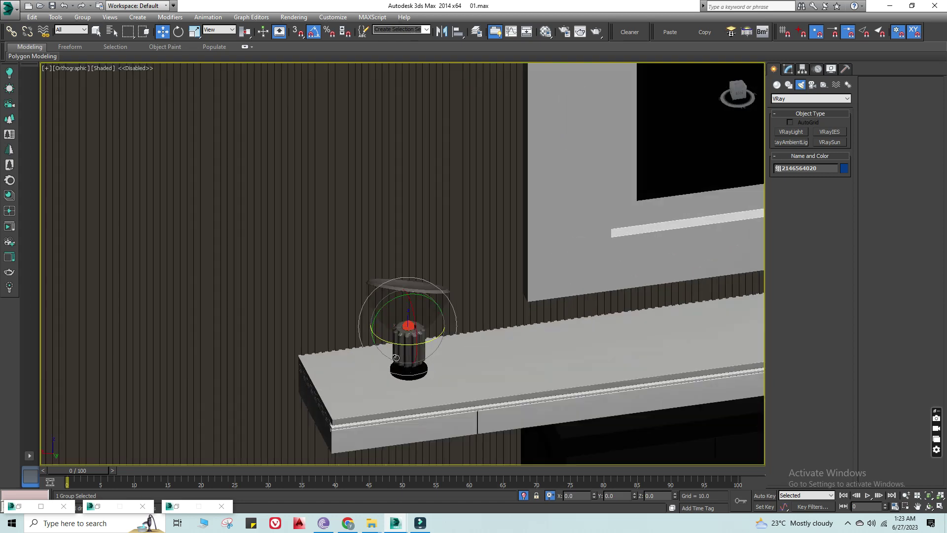
pyautogui.moveTo(398, 345); pyautogui.dragTo(370, 316)
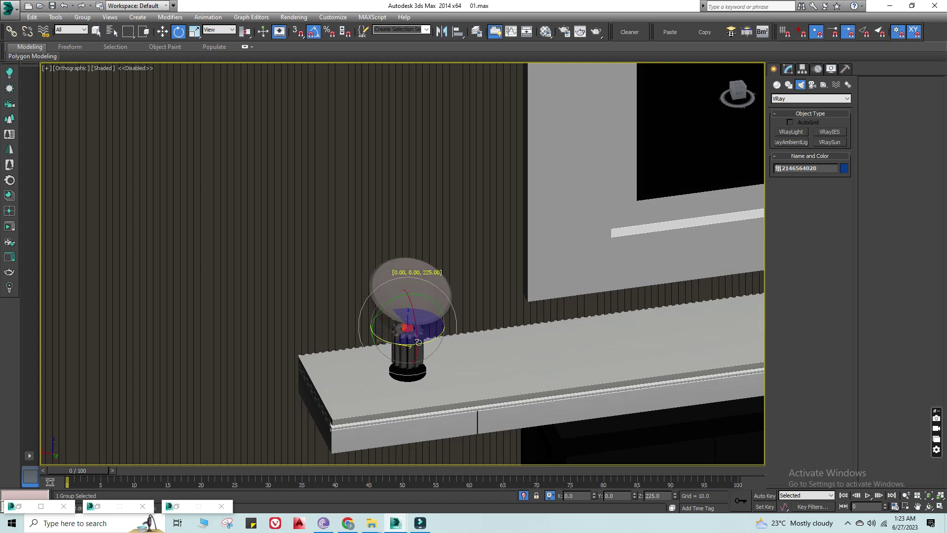
pyautogui.keyDown('alt'); pyautogui.moveTo(370, 315); pyautogui.dragTo(356, 296, button='middle'); pyautogui.keyUp('alt')
pyautogui.scroll(-5, 357, 296)
pyautogui.click(687, 416)
# Turn the brown figure to 135 degrees about its vertical axis and exit isolation
pyautogui.scroll(5, 602, 302)
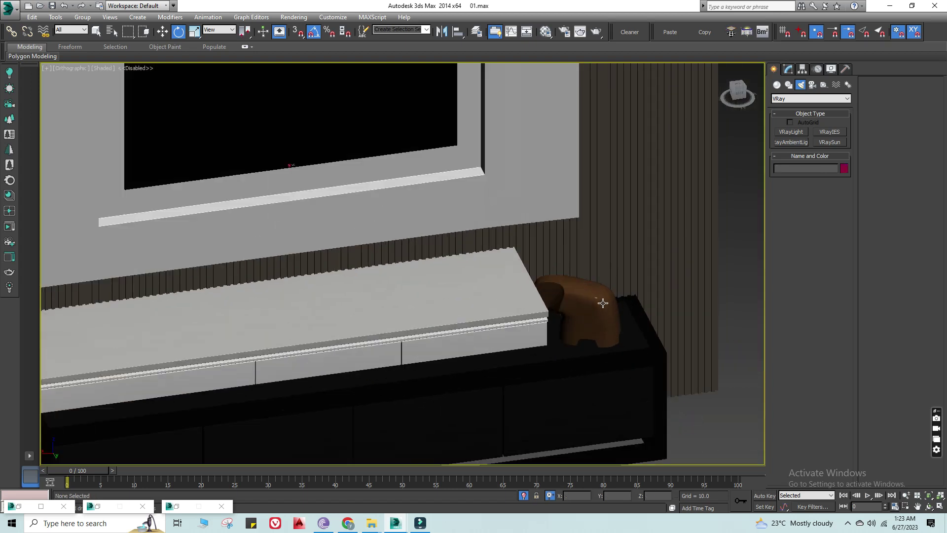
pyautogui.click(602, 302)
pyautogui.moveTo(584, 353); pyautogui.dragTo(589, 351)
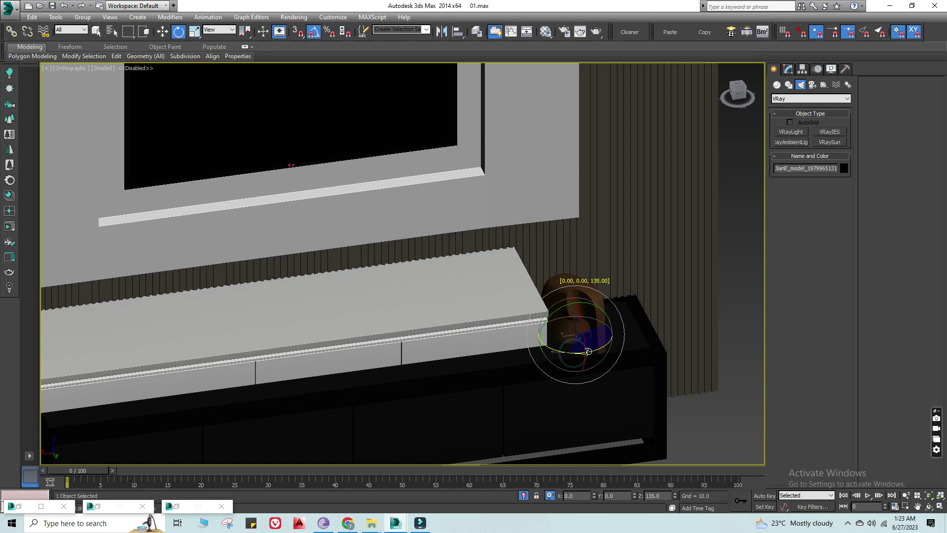
pyautogui.scroll(-4, 626, 338)
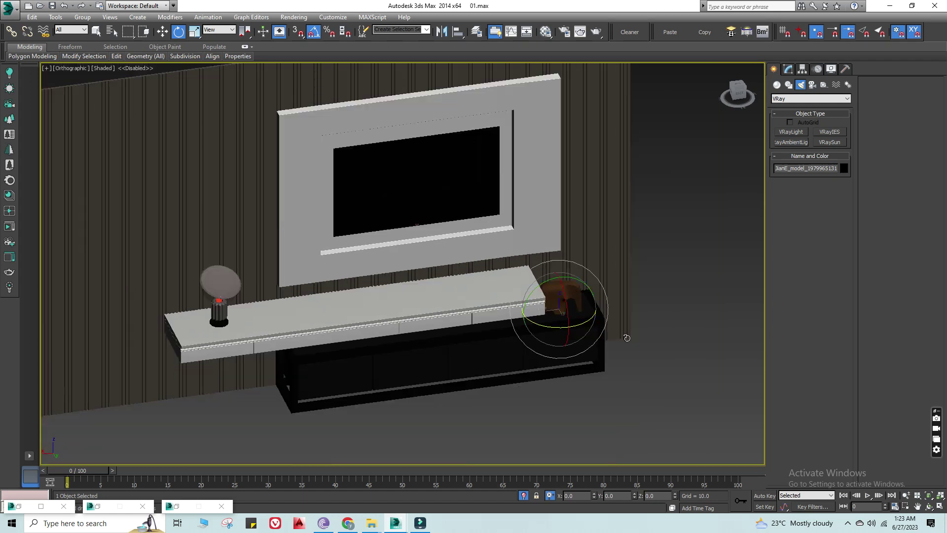
pyautogui.click(653, 333)
pyautogui.click(523, 494)
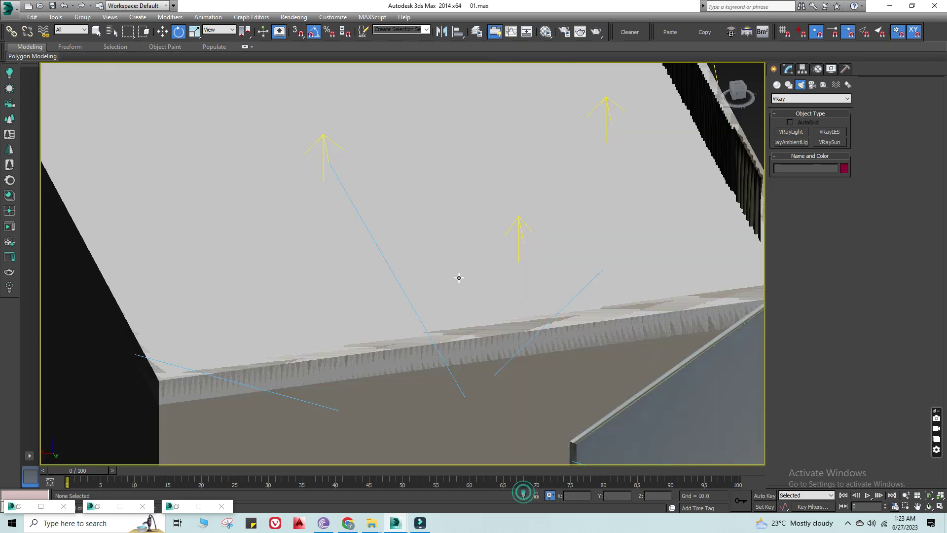
# In the Top wireframe view, select the console group, three black round objects and the cabinet frame
pyautogui.press('t')
pyautogui.press('F3')
pyautogui.scroll(3, 460, 391)
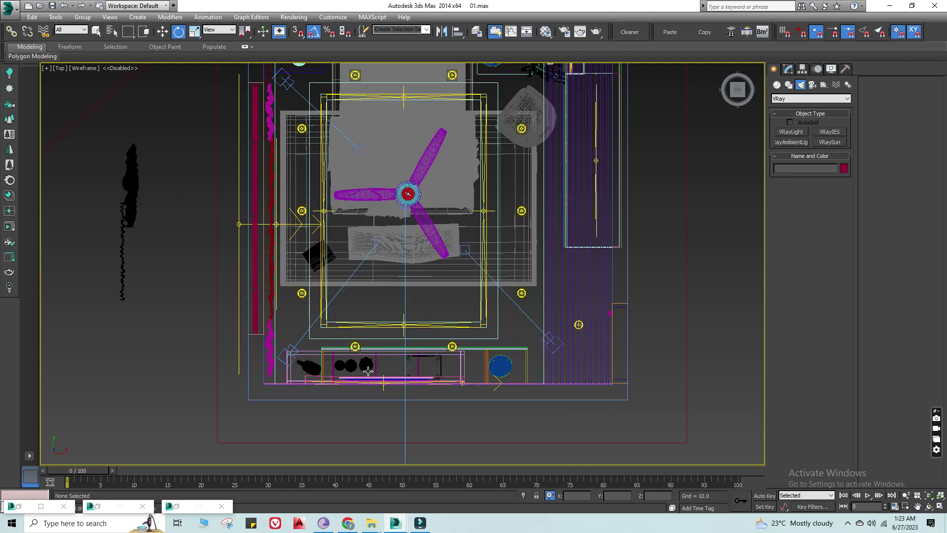
pyautogui.scroll(3, 361, 373)
pyautogui.click(435, 358)
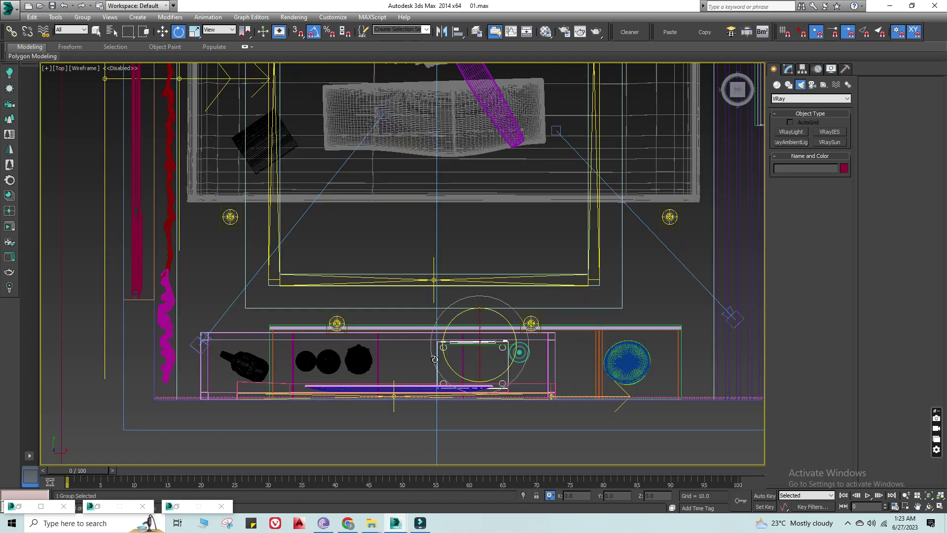
pyautogui.keyDown('ctrl'); pyautogui.click(362, 359); pyautogui.keyUp('ctrl')
pyautogui.keyDown('ctrl'); pyautogui.click(329, 361); pyautogui.keyUp('ctrl')
pyautogui.keyDown('ctrl'); pyautogui.click(310, 360); pyautogui.keyUp('ctrl')
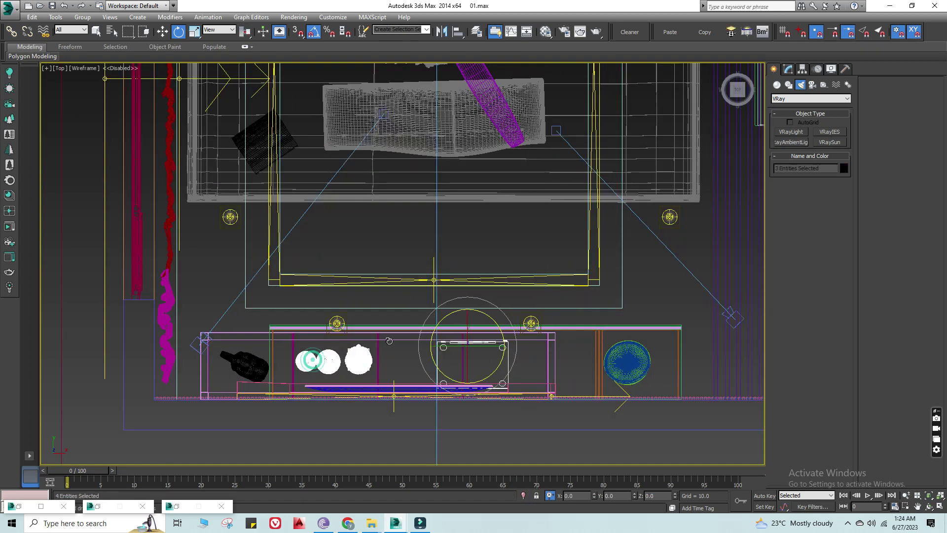
pyautogui.keyDown('ctrl'); pyautogui.click(404, 330); pyautogui.keyUp('ctrl')
# In the Left view, window-select the Buddha head bust and base and raise them onto the shelf top
pyautogui.press('f')
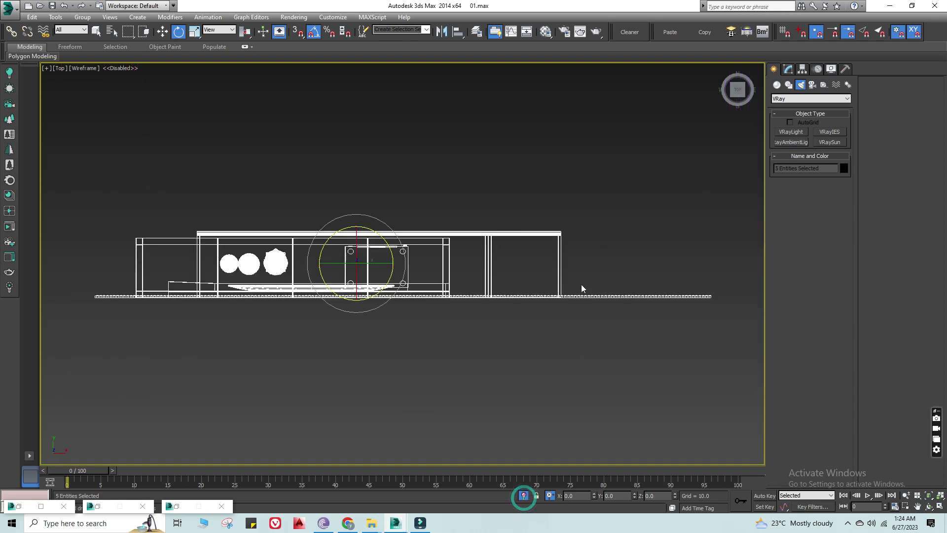
pyautogui.press('l')
pyautogui.press('z')
pyautogui.hotkey('ctrl', 'd')
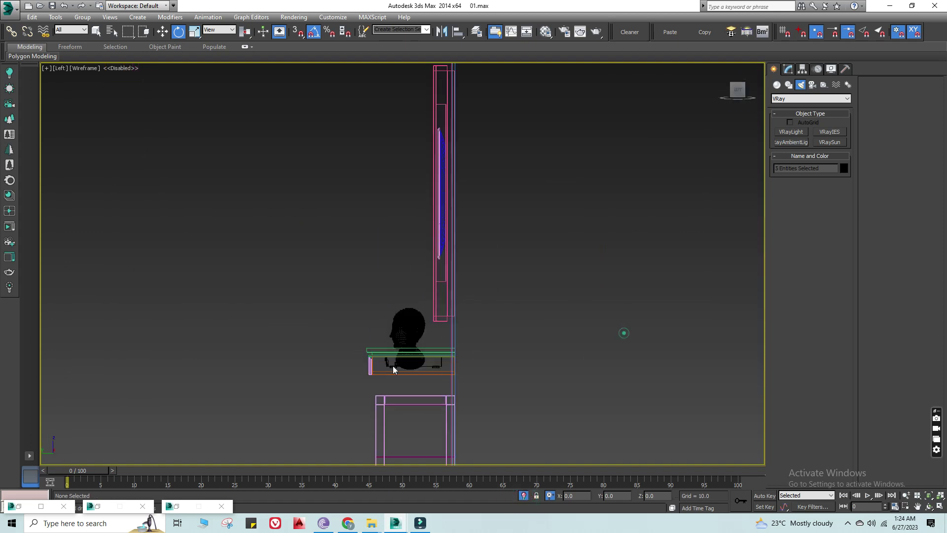
pyautogui.scroll(8, 414, 362)
pyautogui.moveTo(282, 360); pyautogui.dragTo(283, 360)
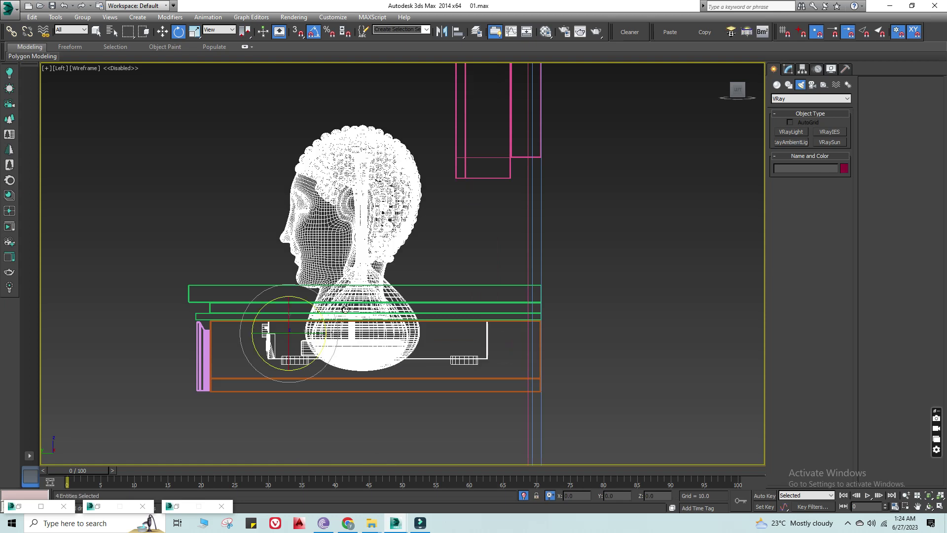
pyautogui.scroll(-2, 345, 307)
pyautogui.press('w')
pyautogui.moveTo(306, 306); pyautogui.dragTo(317, 252)
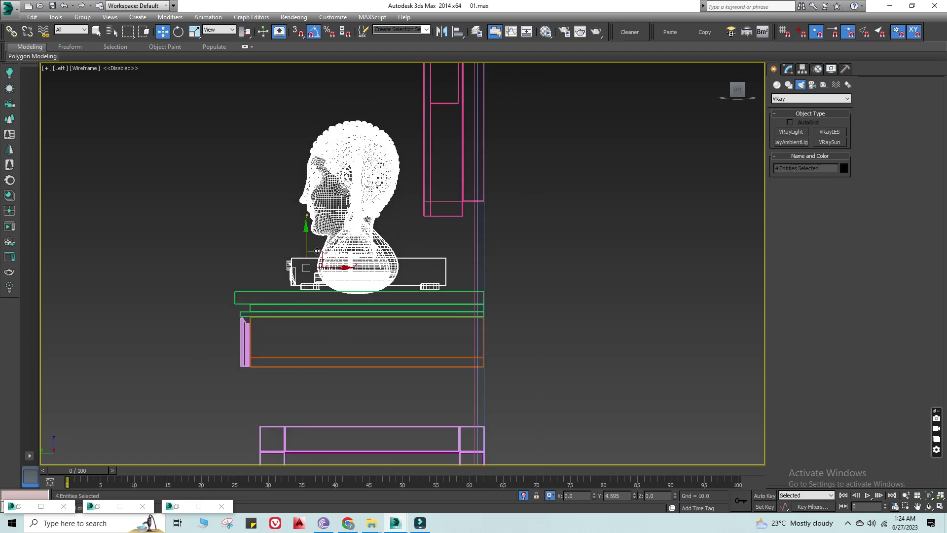
# Return to shaded display and look through VRayPhysicalCamera003
pyautogui.keyDown('alt'); pyautogui.moveTo(369, 326); pyautogui.dragTo(493, 346, button='middle'); pyautogui.keyUp('alt')
pyautogui.press('F3')
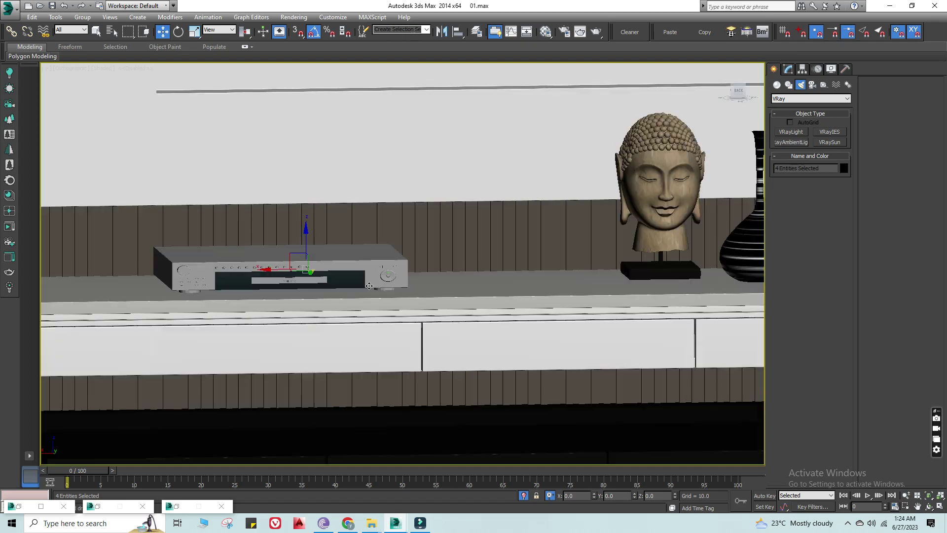
pyautogui.scroll(-2, 547, 393)
pyautogui.click(714, 313)
pyautogui.press('c')
pyautogui.doubleClick(484, 190)
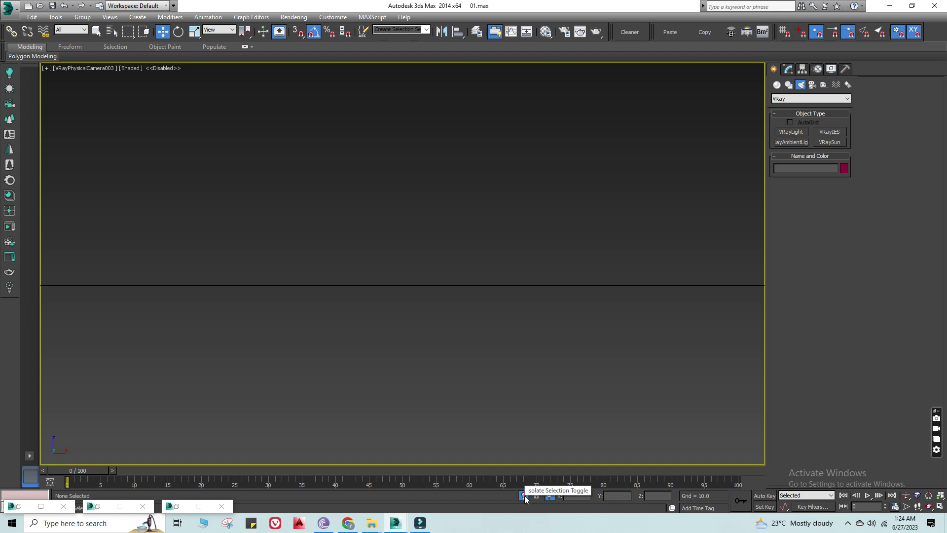
# Orbit the Top view toward the TV wall and select the shelf under the TV
pyautogui.press('t')
pyautogui.moveTo(481, 281)
pyautogui.keyDown('alt'); pyautogui.mouseDown(button='middle')
pyautogui.moveTo(327, 253)
pyautogui.moveTo(296, 216)
pyautogui.mouseUp(button='middle'); pyautogui.keyUp('alt')
pyautogui.scroll(2, 543, 295)
pyautogui.scroll(3, 634, 342)
pyautogui.scroll(2, 648, 396)
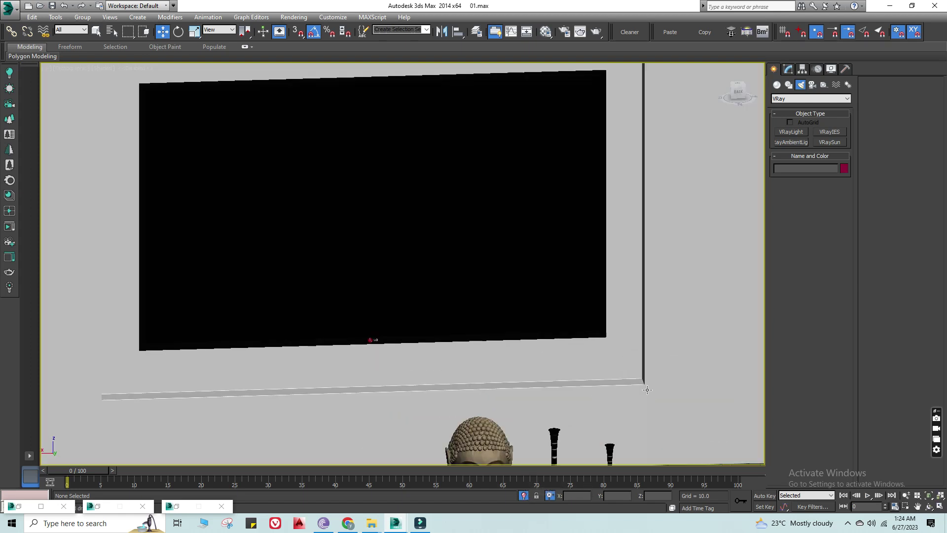
pyautogui.click(648, 381)
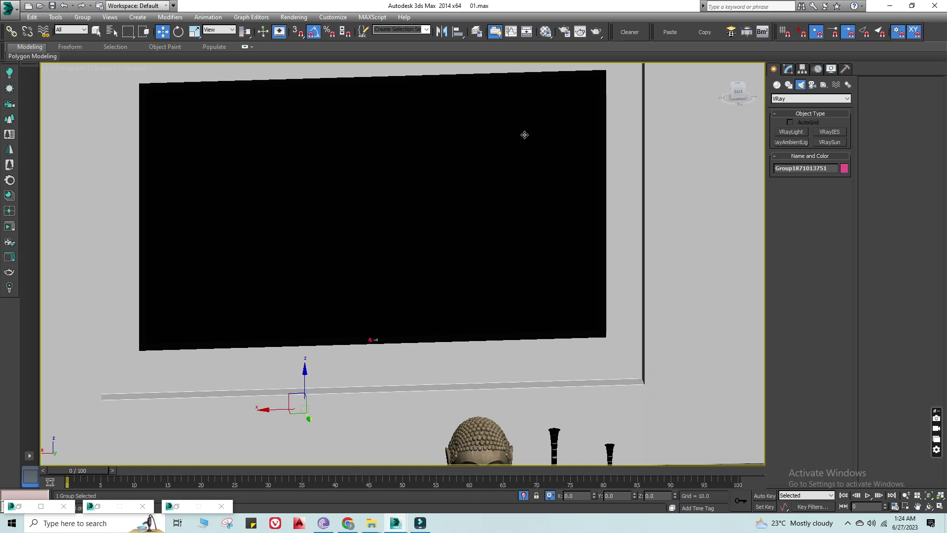
pyautogui.scroll(-3, 530, 330)
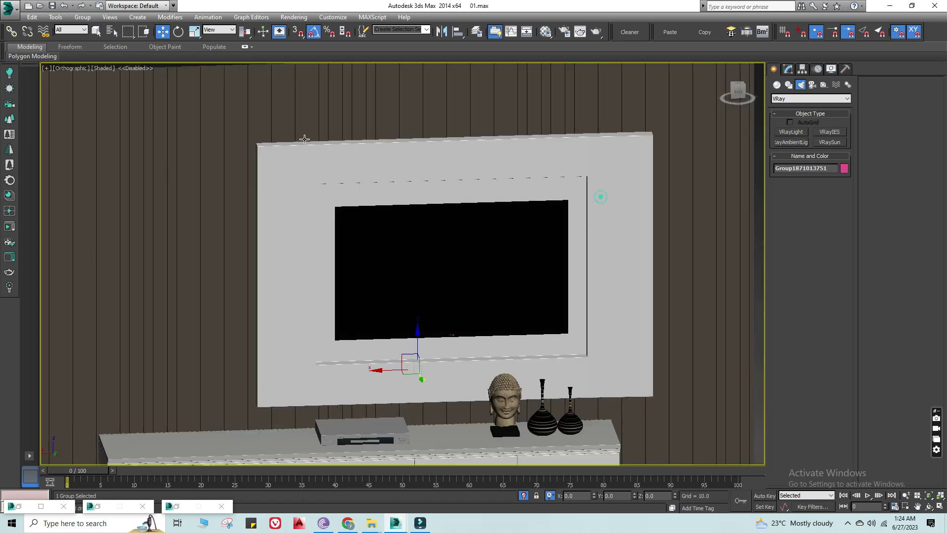
# Select the TV wall group, isolate it on its own, and clear the selection
pyautogui.click(82, 18)
pyautogui.click(360, 161)
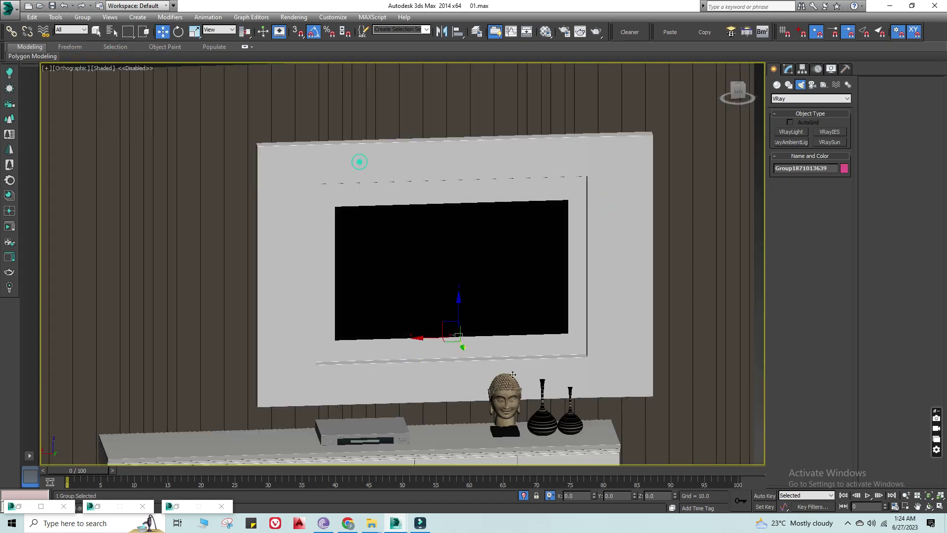
pyautogui.click(524, 495)
pyautogui.click(595, 317)
# Draw a VRay plane light along the console shelf in the Top wireframe view and show its parameters
pyautogui.press('t')
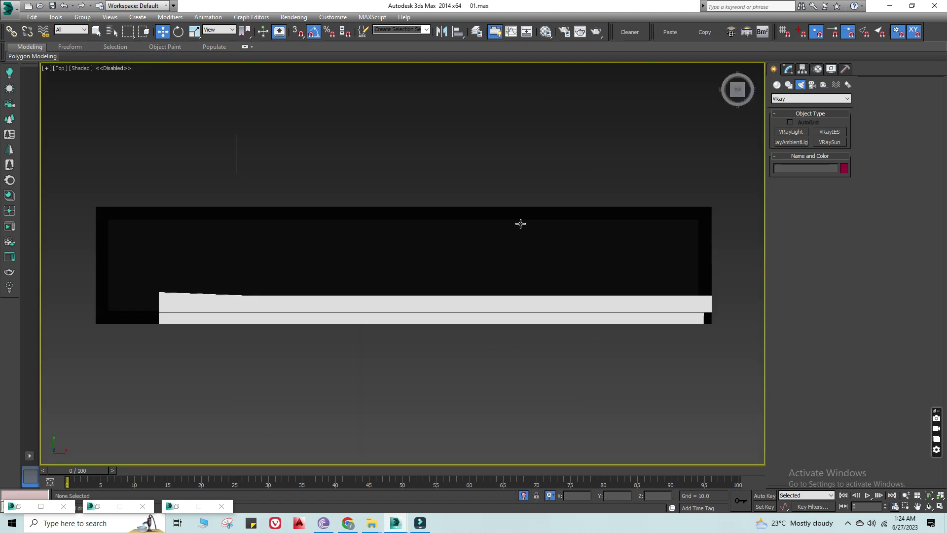
pyautogui.press('F3')
pyautogui.scroll(5, 628, 327)
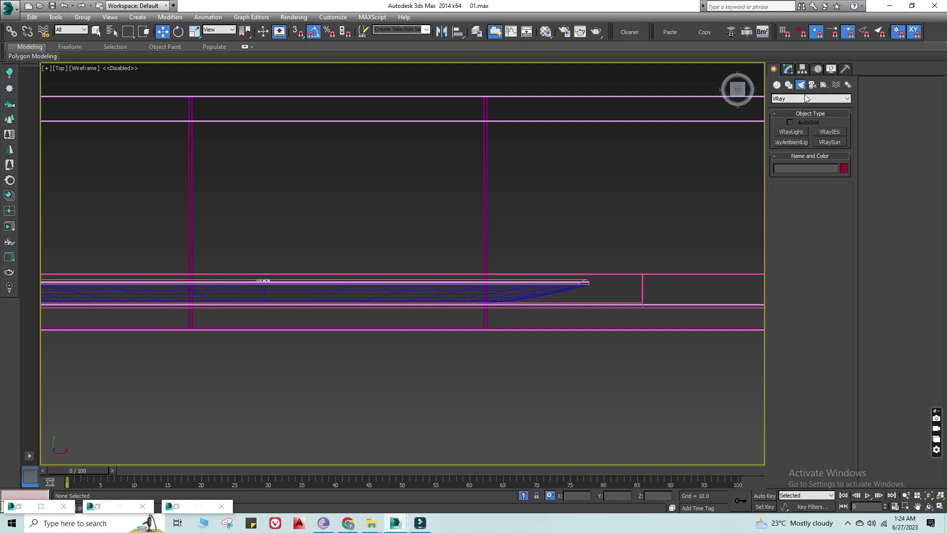
pyautogui.click(795, 131)
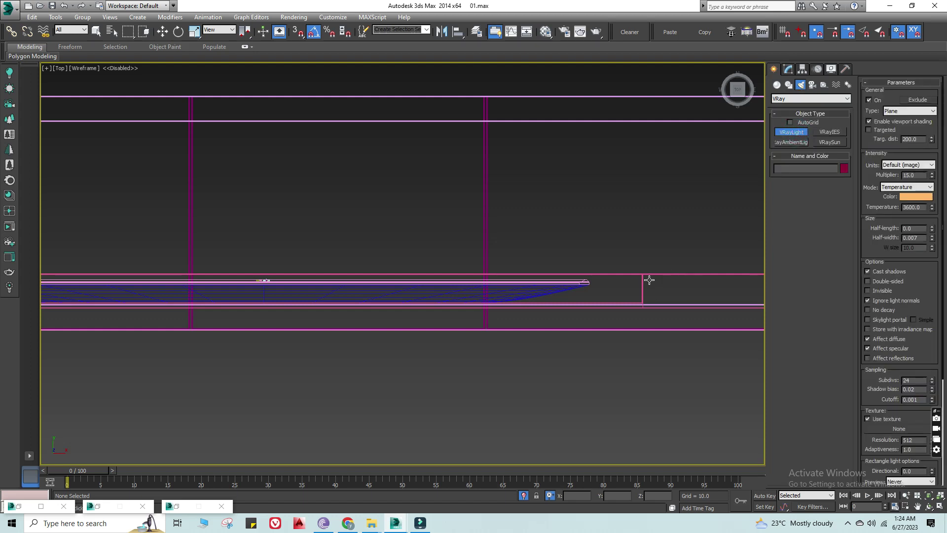
pyautogui.moveTo(648, 269); pyautogui.dragTo(514, 297)
pyautogui.scroll(-3, 646, 268)
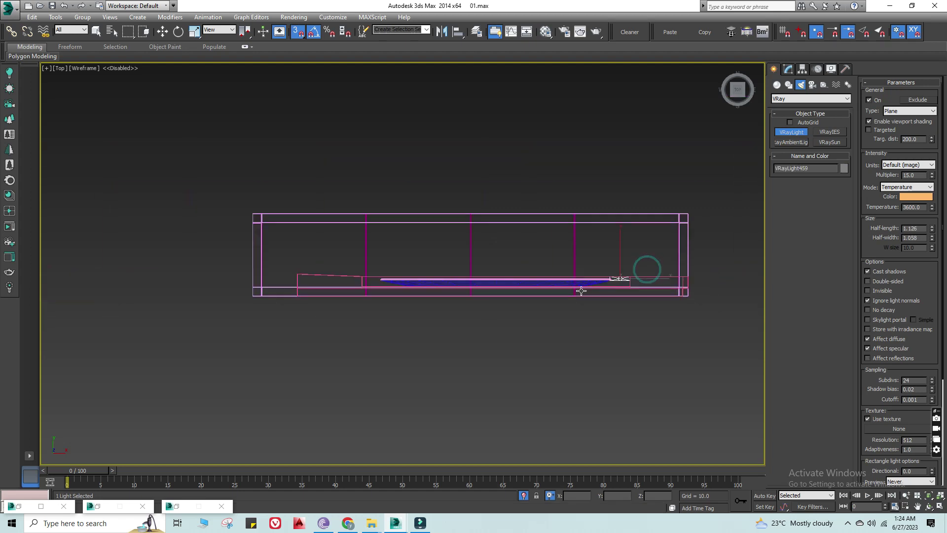
pyautogui.scroll(3, 377, 272)
pyautogui.scroll(2, 377, 273)
pyautogui.moveTo(377, 273); pyautogui.dragTo(426, 297)
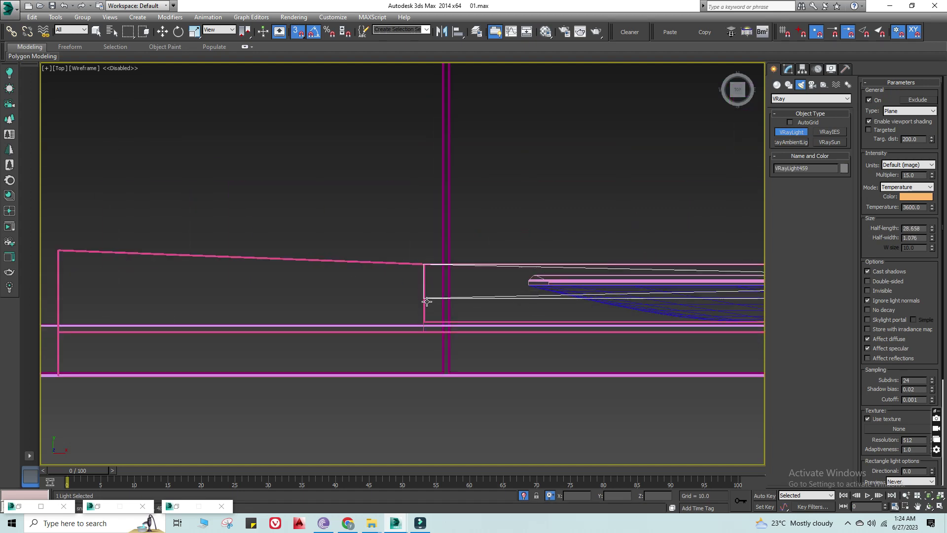
pyautogui.click(789, 69)
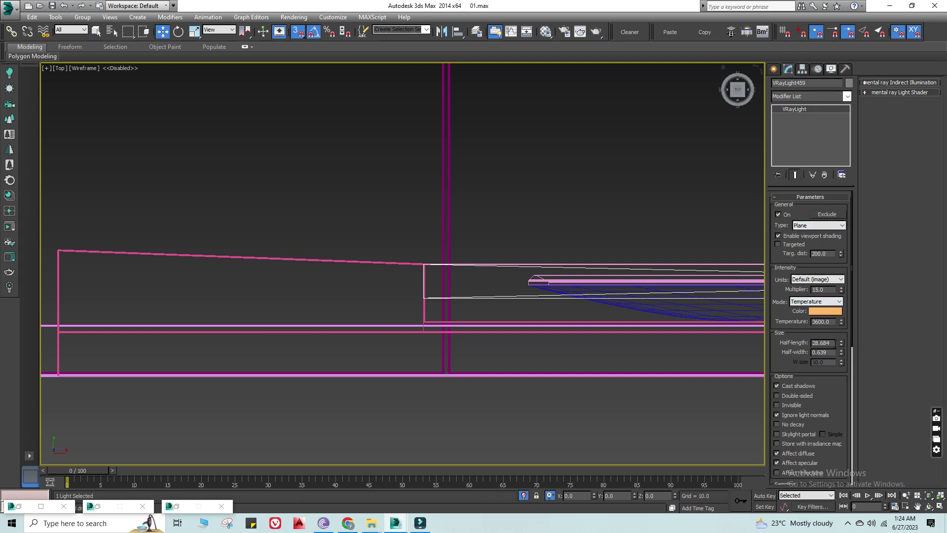
pyautogui.write('0.25')
# Set the plane light's half-length to 30 and half-width to 0.25
pyautogui.press('Return')
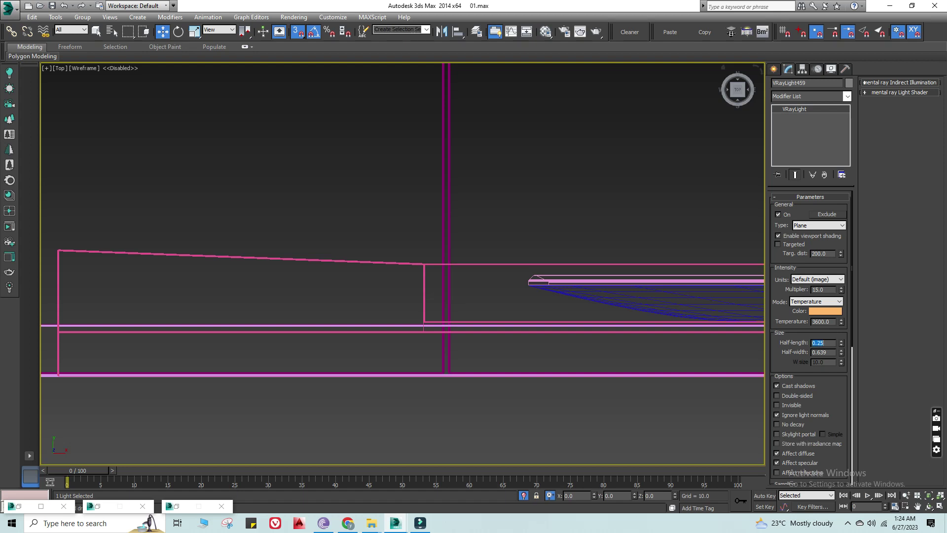
pyautogui.scroll(-3, 488, 301)
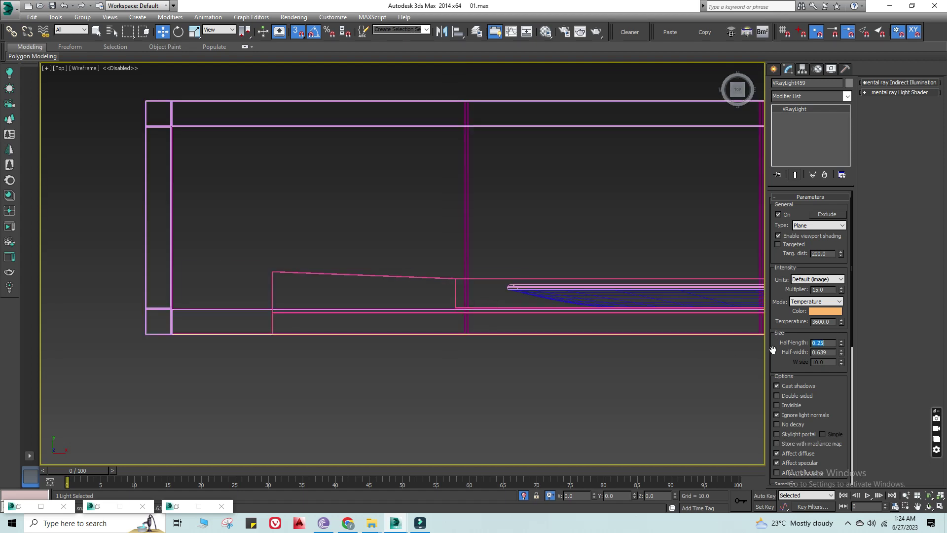
pyautogui.scroll(-3, 542, 314)
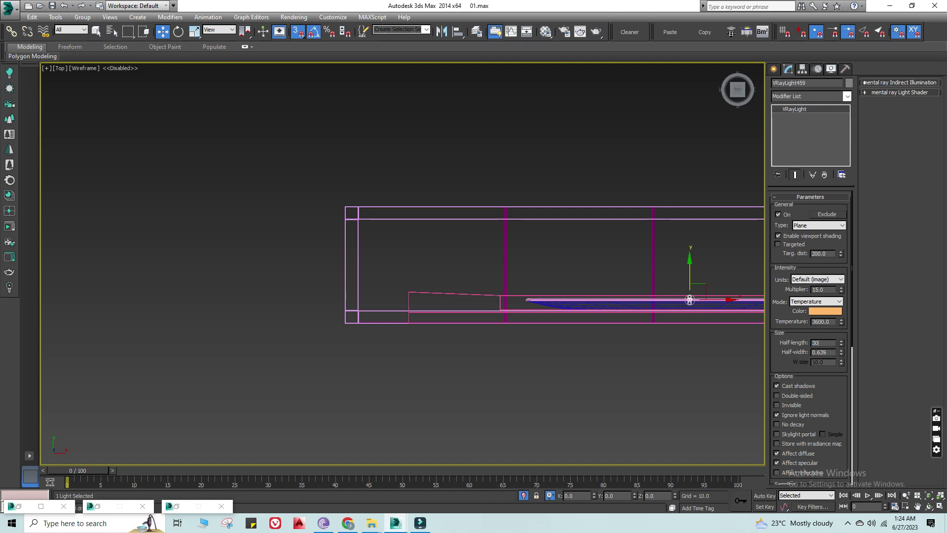
pyautogui.press('Return')
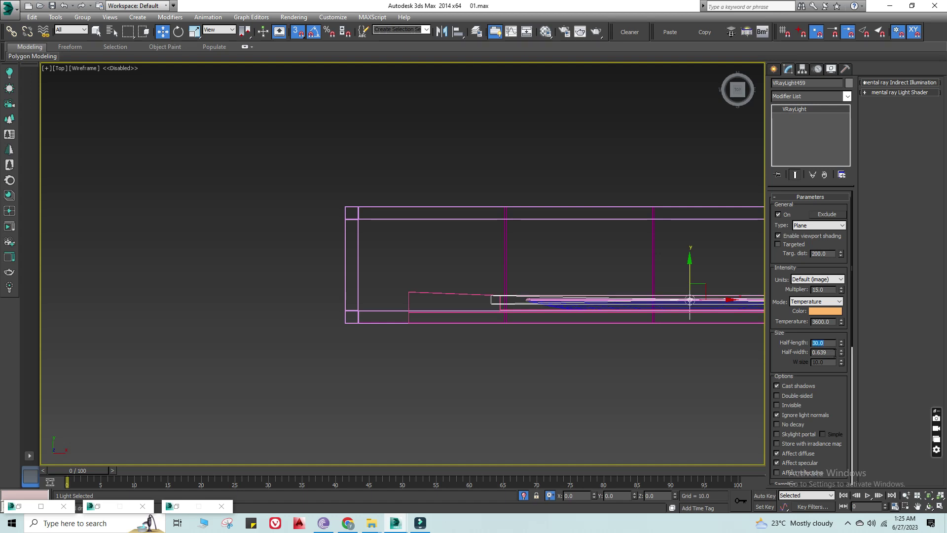
pyautogui.write('.25')
pyautogui.write('0.25')
pyautogui.press('Return')
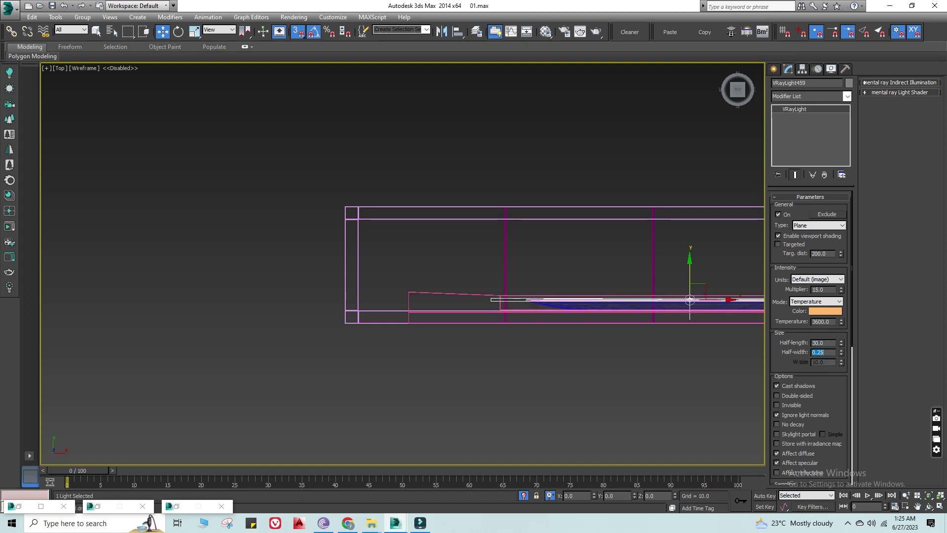
# Center the light in the Top view and move it slightly down
pyautogui.moveTo(639, 290); pyautogui.dragTo(533, 317, button='middle')
pyautogui.press('r')
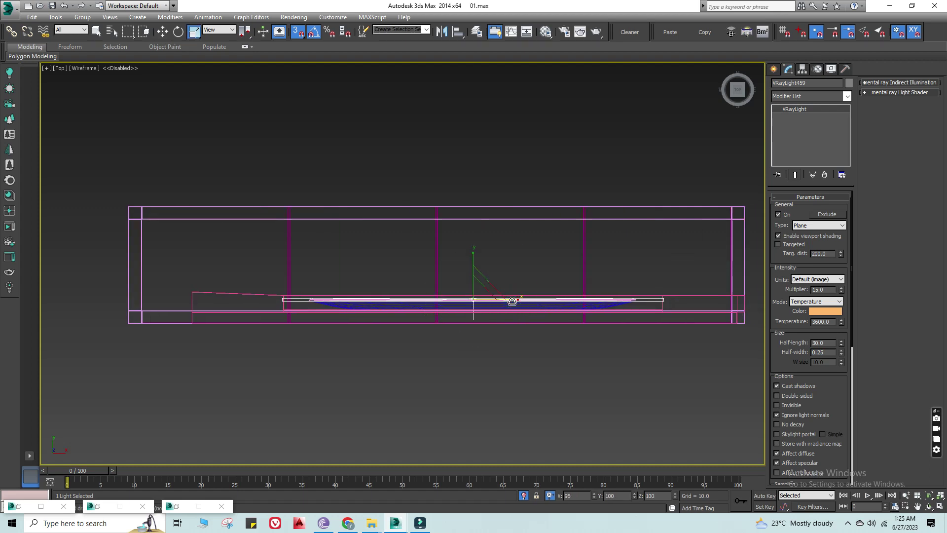
pyautogui.press('w')
pyautogui.moveTo(474, 277); pyautogui.dragTo(473, 286)
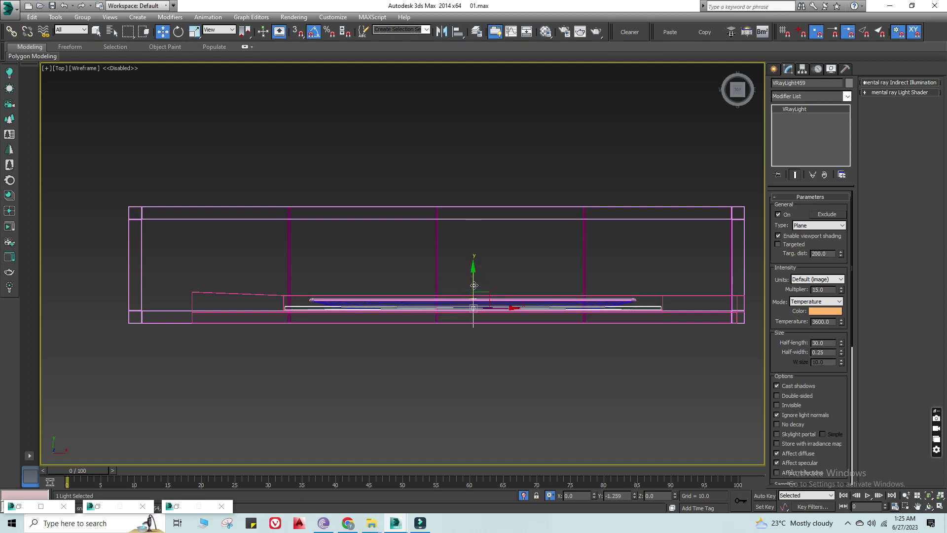
pyautogui.press('l')
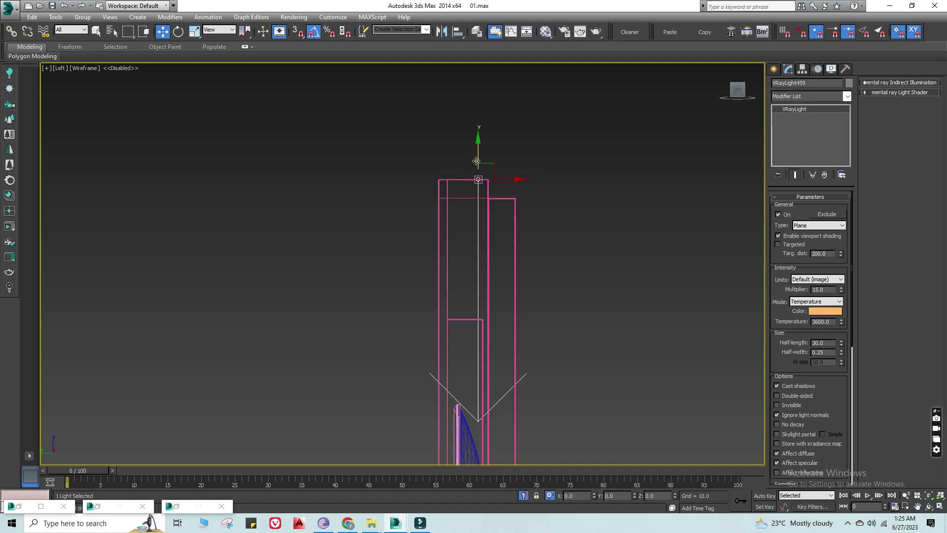
# Raise the light strip upward in the Left view
pyautogui.scroll(5, 478, 163)
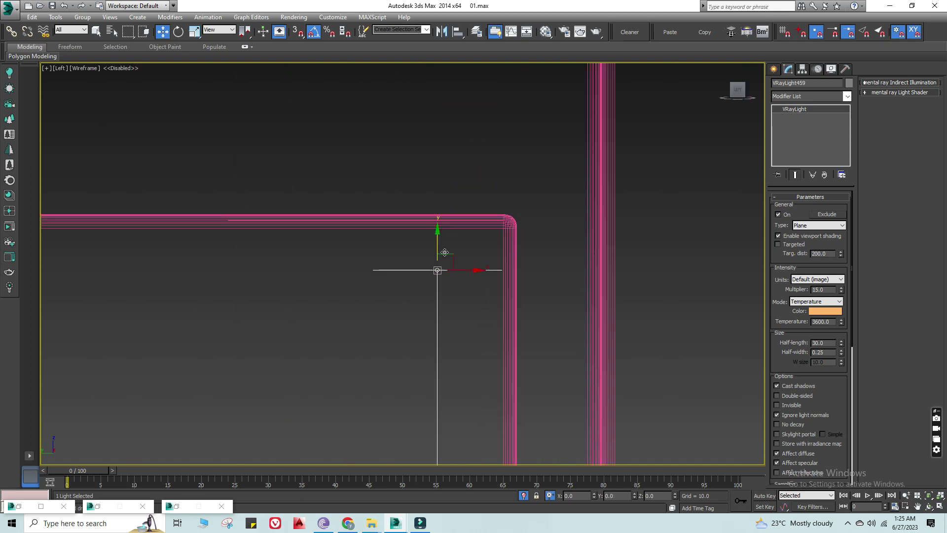
pyautogui.moveTo(438, 245); pyautogui.dragTo(439, 207)
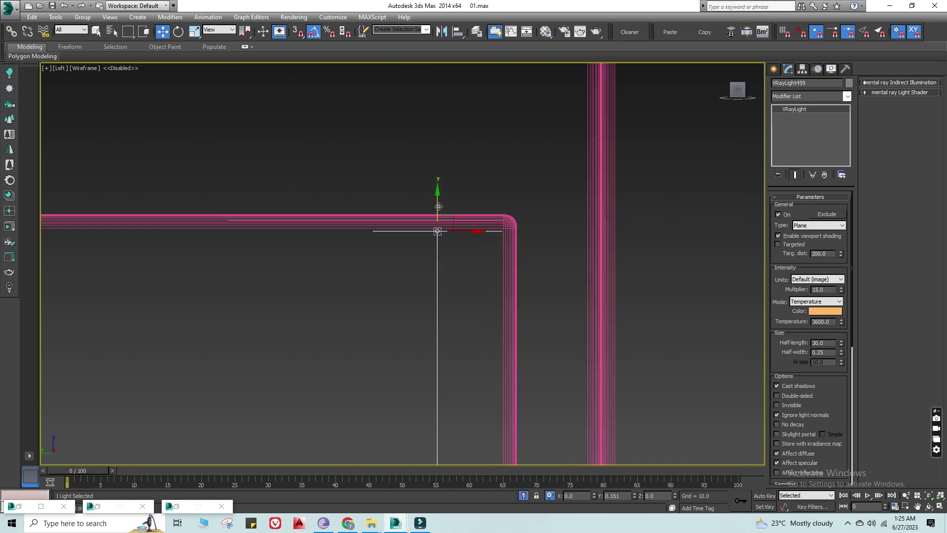
pyautogui.press('f')
pyautogui.press('z')
# Clone the light rotated -90° so the copy stands vertically in the Front view
pyautogui.scroll(-3, 478, 193)
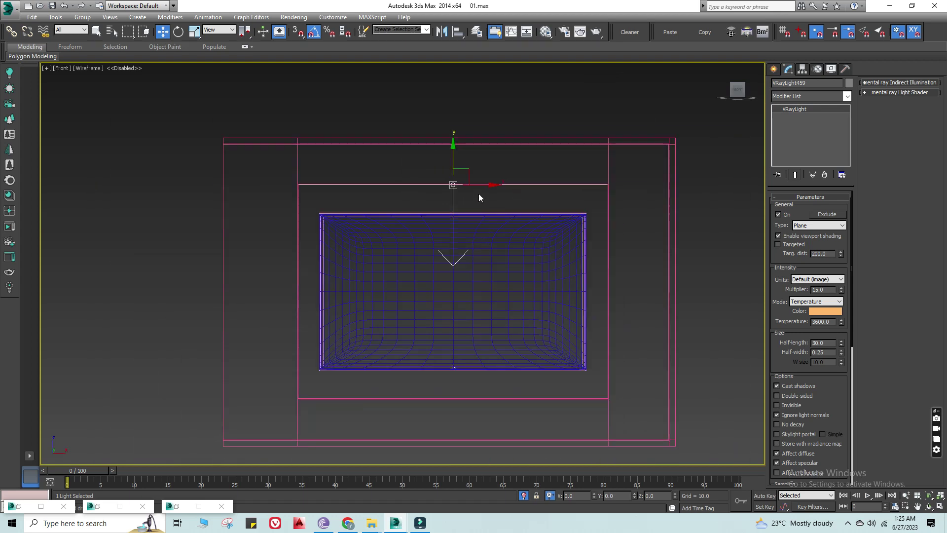
pyautogui.press('e')
pyautogui.keyDown('shift'); pyautogui.moveTo(473, 166); pyautogui.dragTo(486, 161); pyautogui.keyUp('shift')
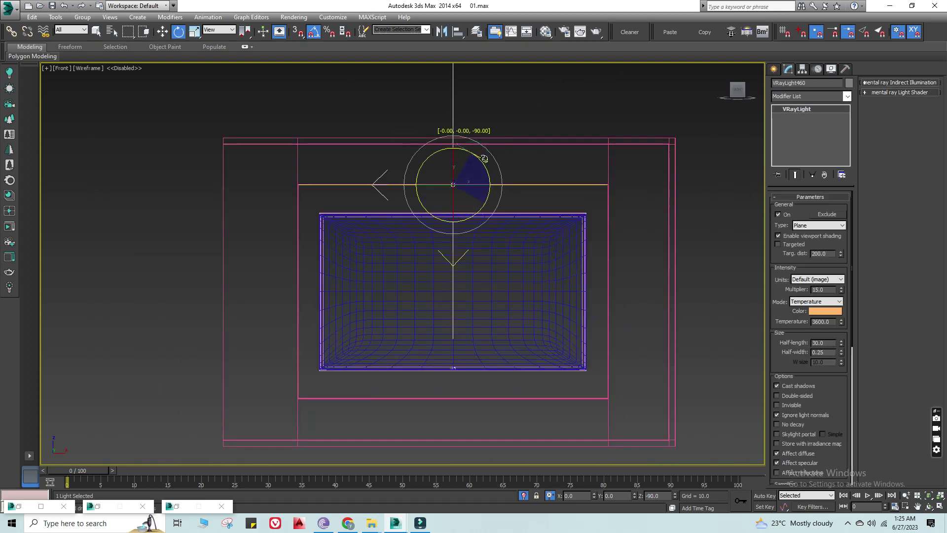
pyautogui.click(474, 301)
# Move the vertical light copy onto the TV frame's right edge
pyautogui.press('w')
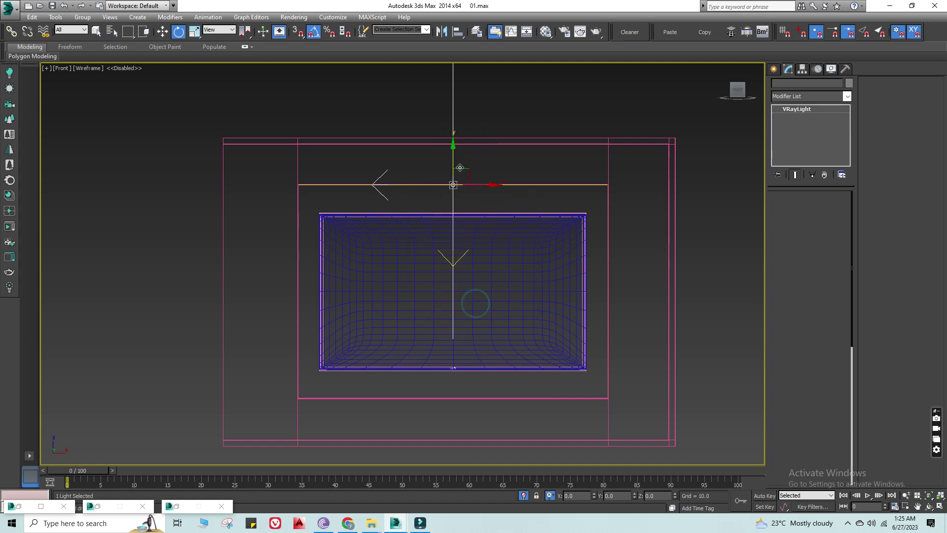
pyautogui.moveTo(453, 157); pyautogui.dragTo(453, 263)
pyautogui.moveTo(490, 291); pyautogui.dragTo(644, 291)
pyautogui.scroll(3, 604, 276)
pyautogui.scroll(3, 601, 272)
pyautogui.scroll(2, 567, 252)
pyautogui.scroll(2, 541, 235)
pyautogui.moveTo(478, 206); pyautogui.dragTo(450, 208)
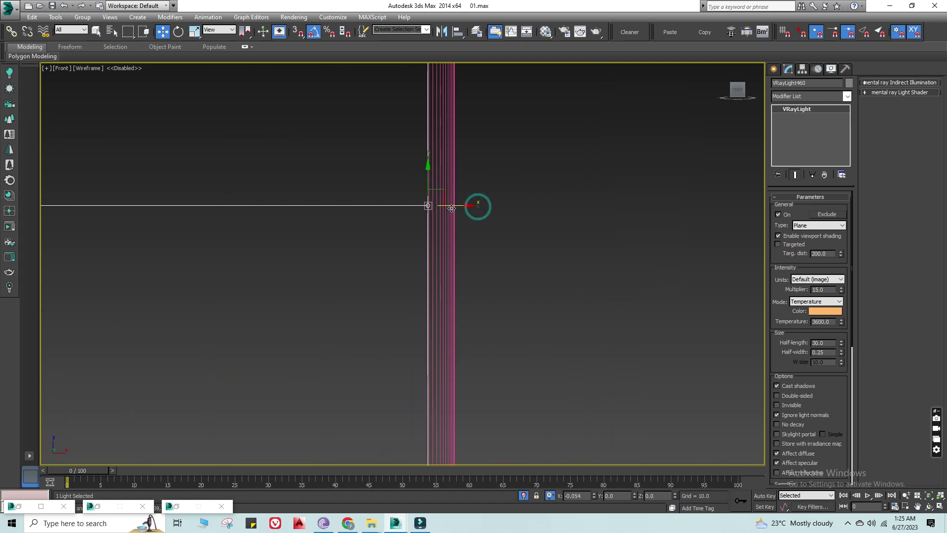
# Scale the vertical light to about 83% of its length
pyautogui.press('r')
pyautogui.scroll(-3, 446, 211)
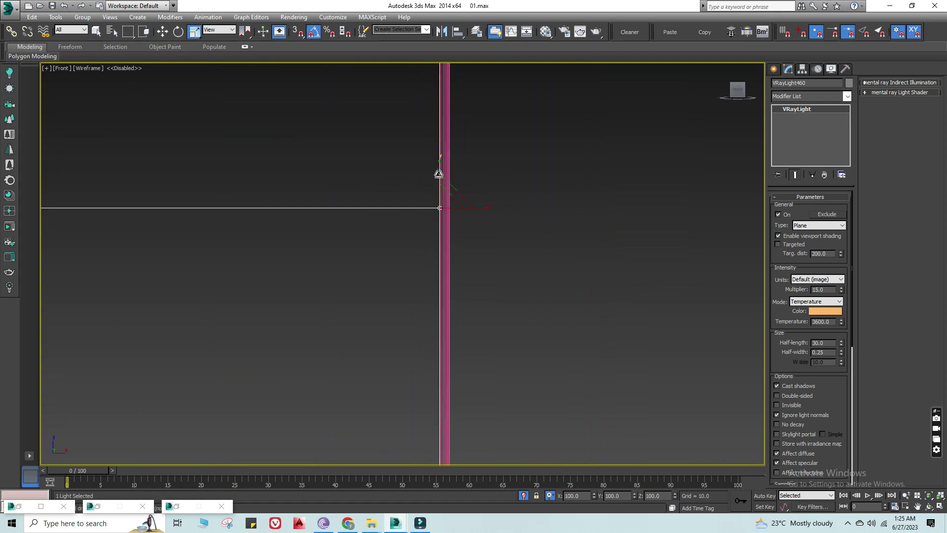
pyautogui.scroll(-2, 459, 222)
pyautogui.scroll(1, 468, 212)
pyautogui.scroll(-2, 519, 310)
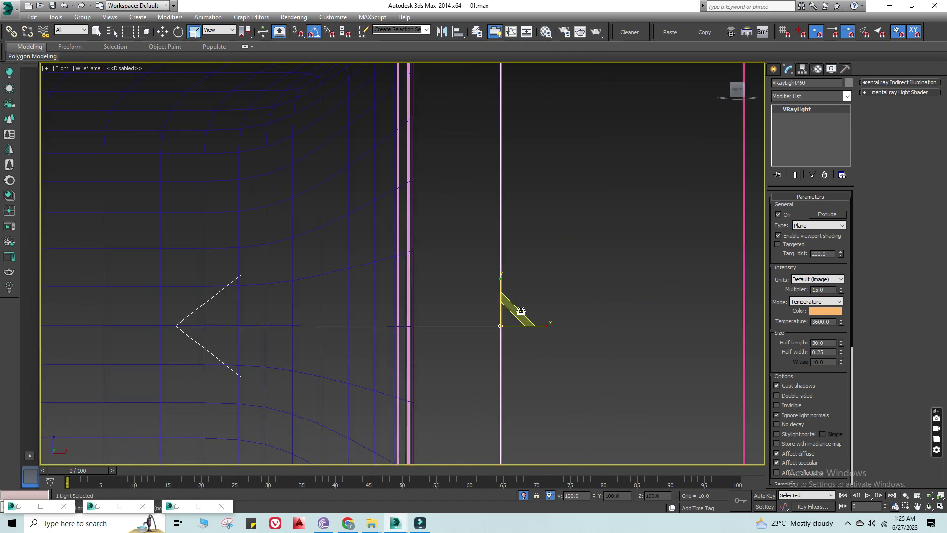
pyautogui.scroll(2, 519, 311)
pyautogui.press('w')
pyautogui.scroll(2, 526, 311)
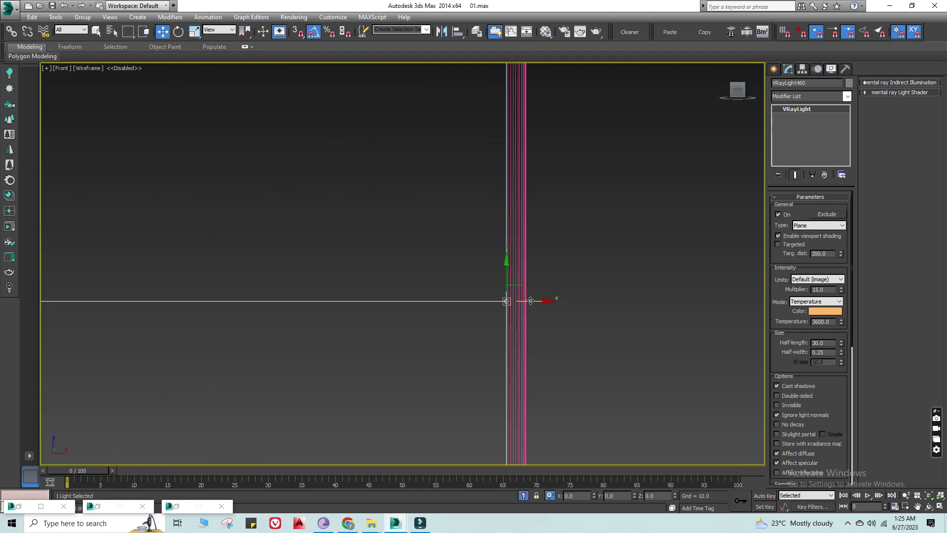
pyautogui.scroll(-1, 401, 288)
pyautogui.scroll(-2, 401, 288)
pyautogui.press('r')
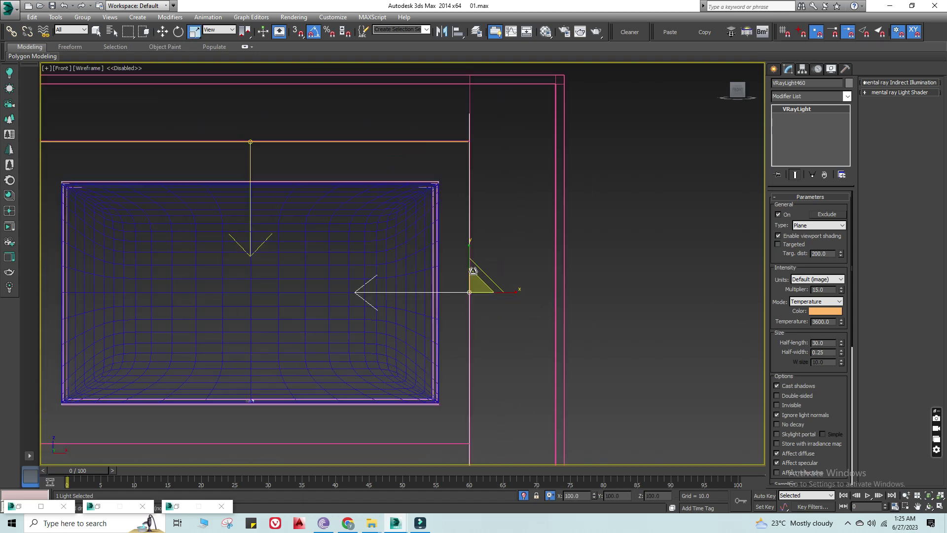
pyautogui.moveTo(472, 254); pyautogui.dragTo(471, 261)
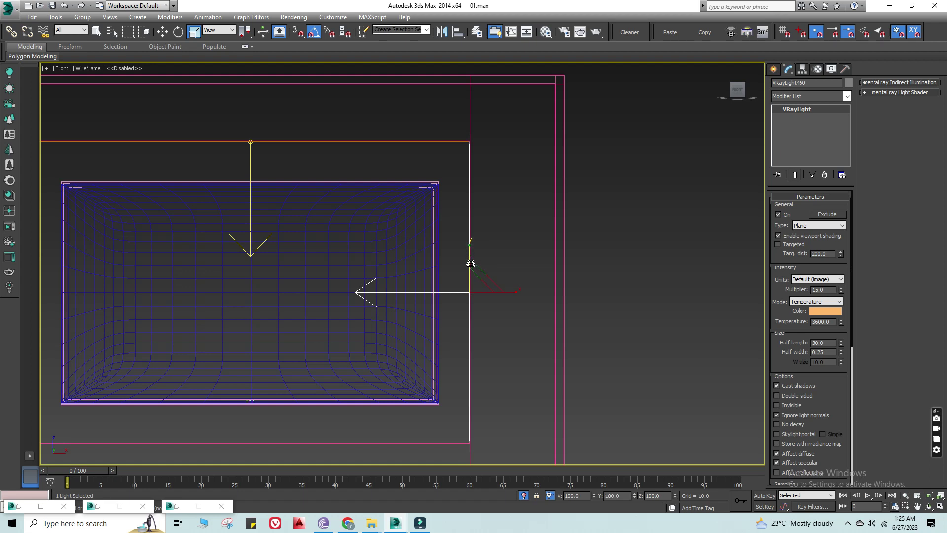
# Mirror the vertical light as an X-axis instance copy
pyautogui.press('F8')
pyautogui.click(445, 36)
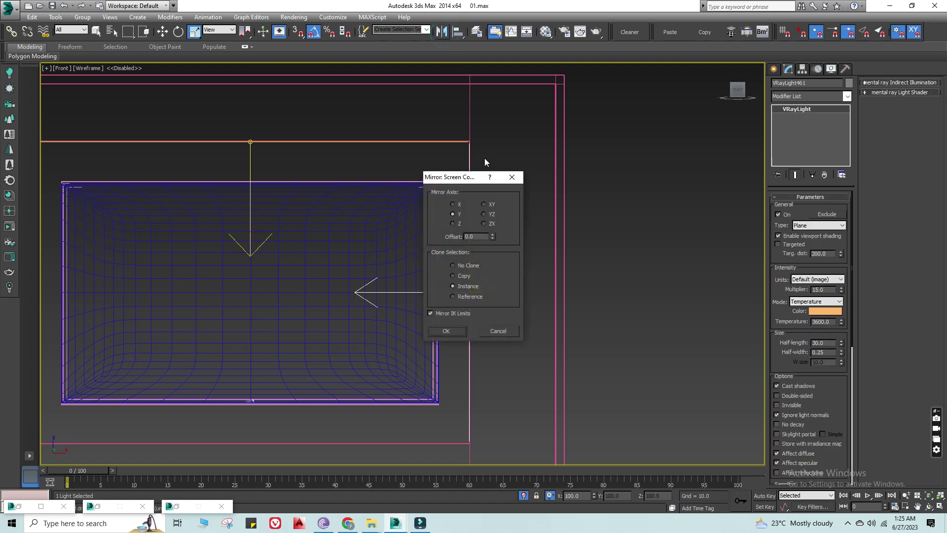
pyautogui.moveTo(458, 172); pyautogui.dragTo(591, 163)
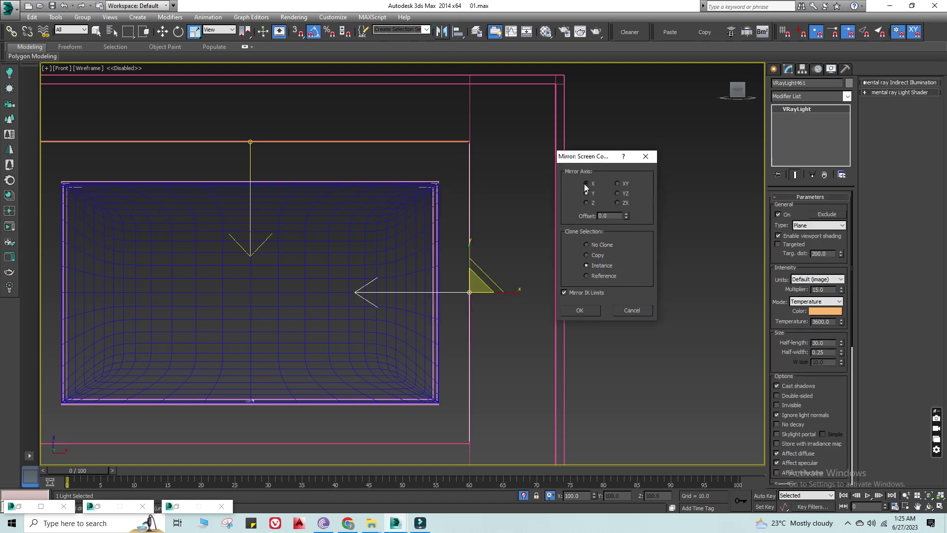
pyautogui.click(580, 310)
# Snap the mirrored light onto the TV frame's left edge, then nudge it slightly right
pyautogui.scroll(-3, 516, 294)
pyautogui.scroll(-2, 517, 295)
pyautogui.press('w')
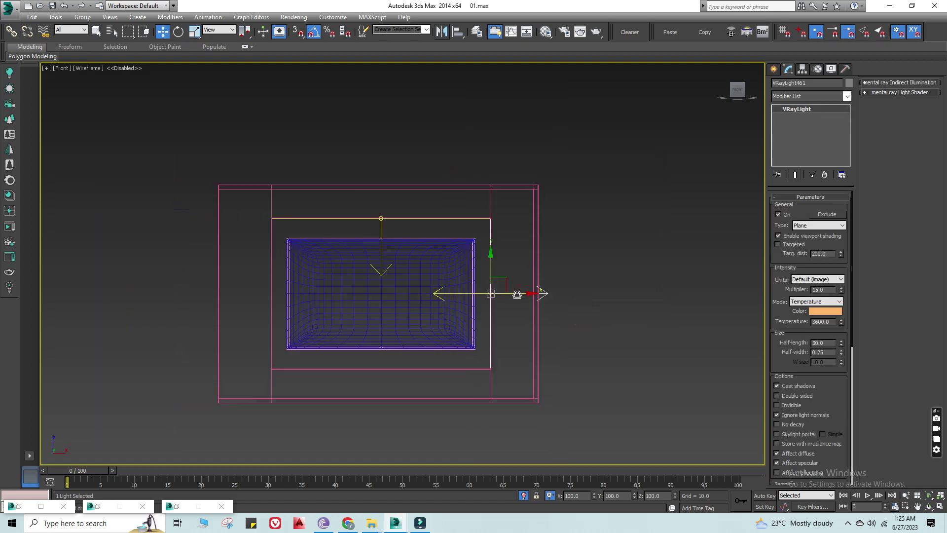
pyautogui.press('s')
pyautogui.moveTo(475, 294); pyautogui.dragTo(262, 297)
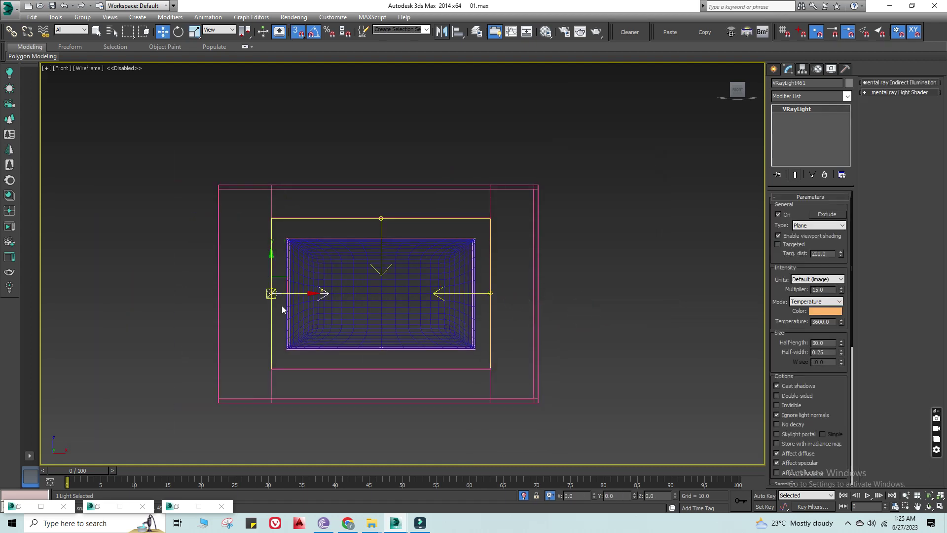
pyautogui.scroll(3, 302, 292)
pyautogui.scroll(3, 323, 285)
pyautogui.scroll(2, 316, 279)
pyautogui.press('s')
pyautogui.moveTo(333, 277); pyautogui.dragTo(334, 277)
# Add the right-hand vertical light to the selection and turn snapping back on
pyautogui.scroll(-5, 336, 294)
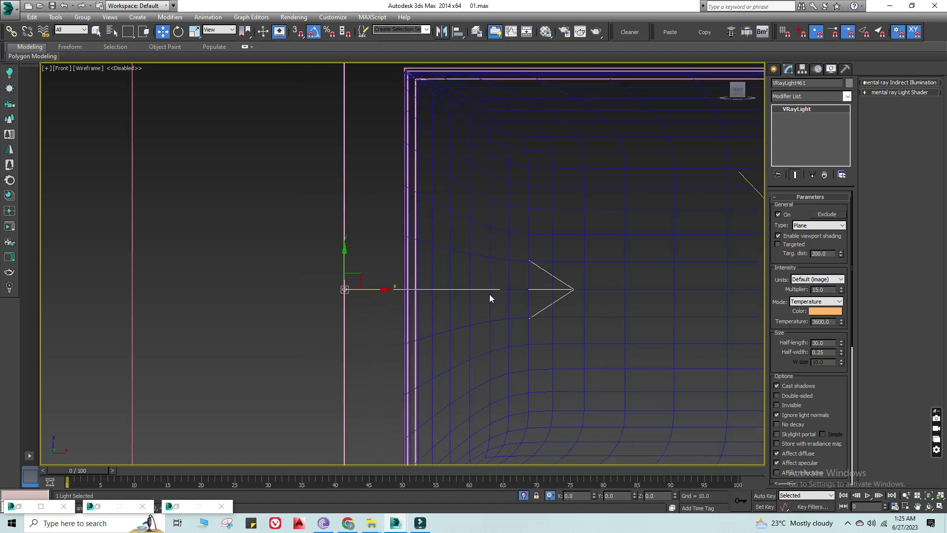
pyautogui.scroll(-3, 432, 292)
pyautogui.moveTo(609, 269)
pyautogui.mouseDown(button='middle')
pyautogui.moveTo(624, 276)
pyautogui.moveTo(559, 270)
pyautogui.mouseUp(button='middle')
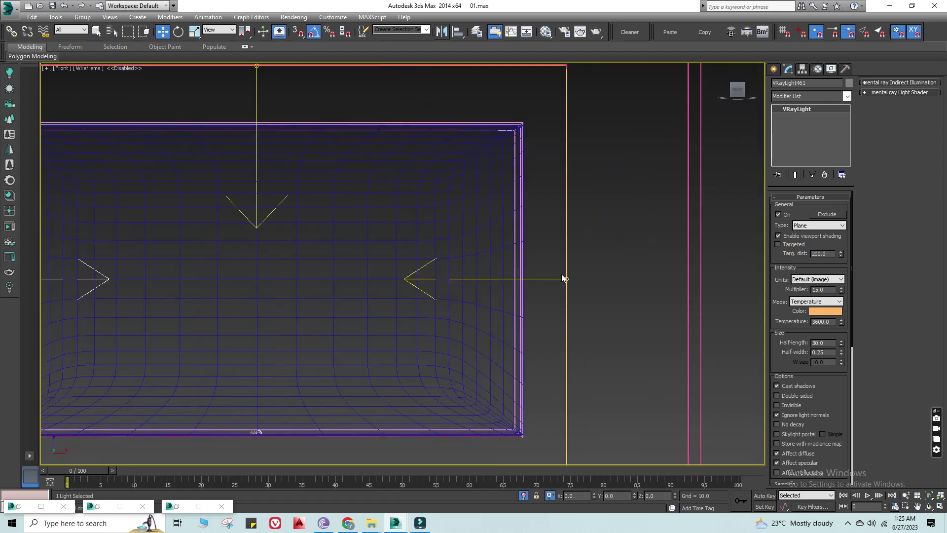
pyautogui.keyDown('ctrl'); pyautogui.click(563, 264); pyautogui.keyUp('ctrl')
pyautogui.scroll(-3, 444, 291)
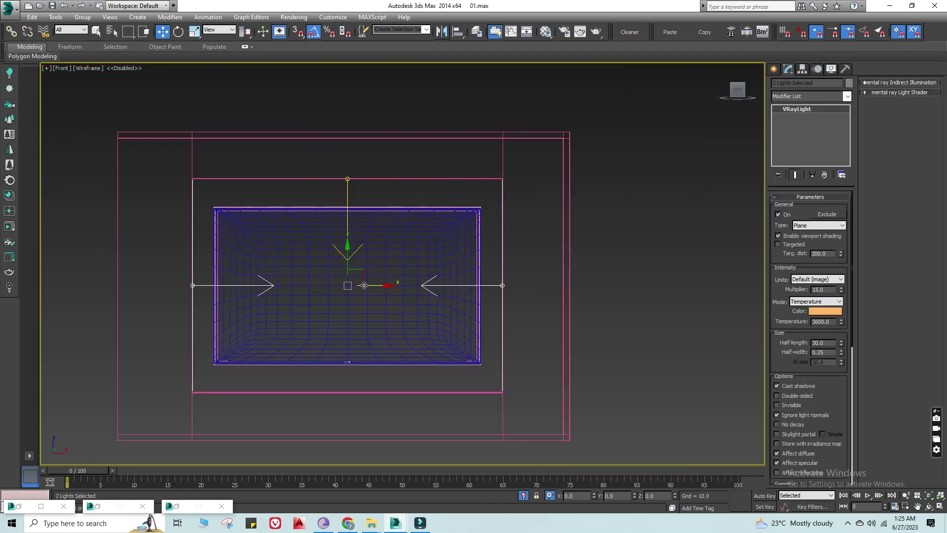
pyautogui.press('s')
pyautogui.scroll(3, 501, 386)
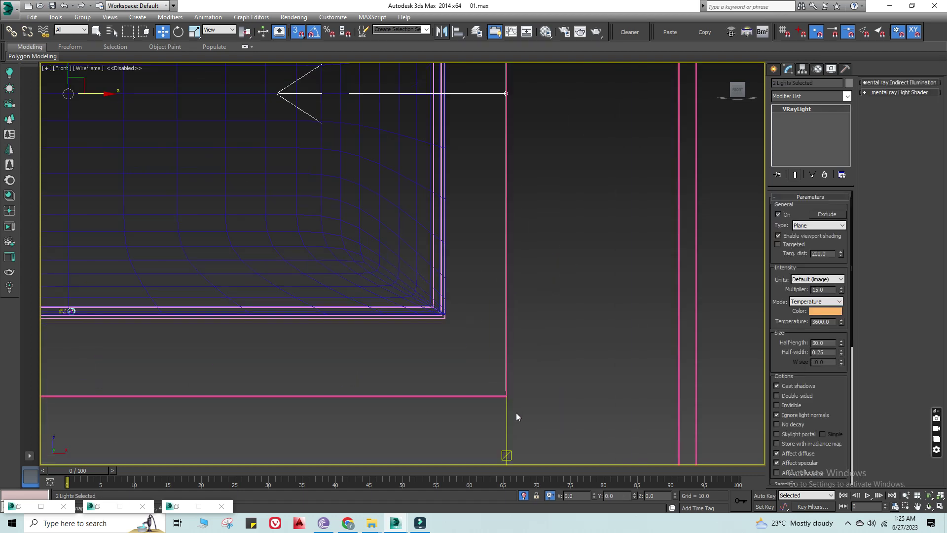
pyautogui.scroll(3, 516, 412)
# Look through VRayPhysicalCamera004, then 005, and deselect the two lights
pyautogui.press('c')
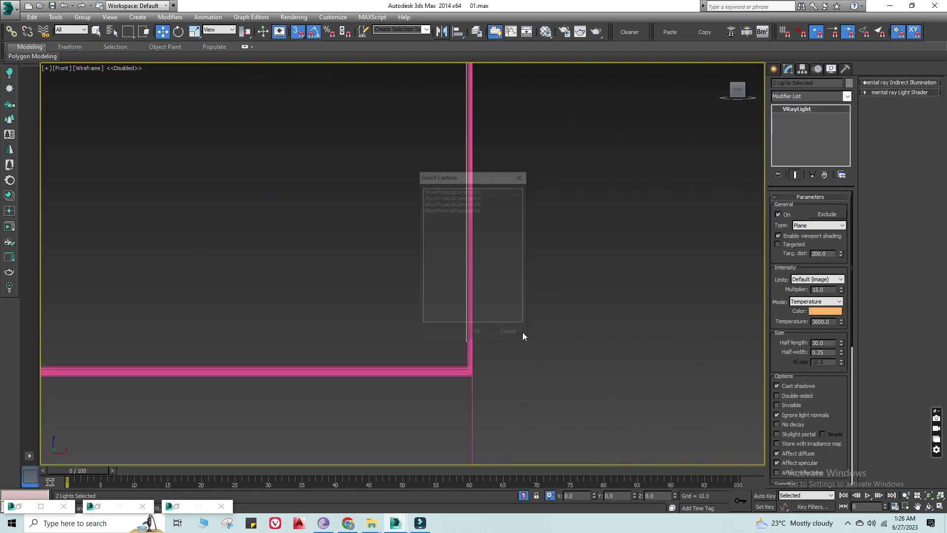
pyautogui.doubleClick(482, 196)
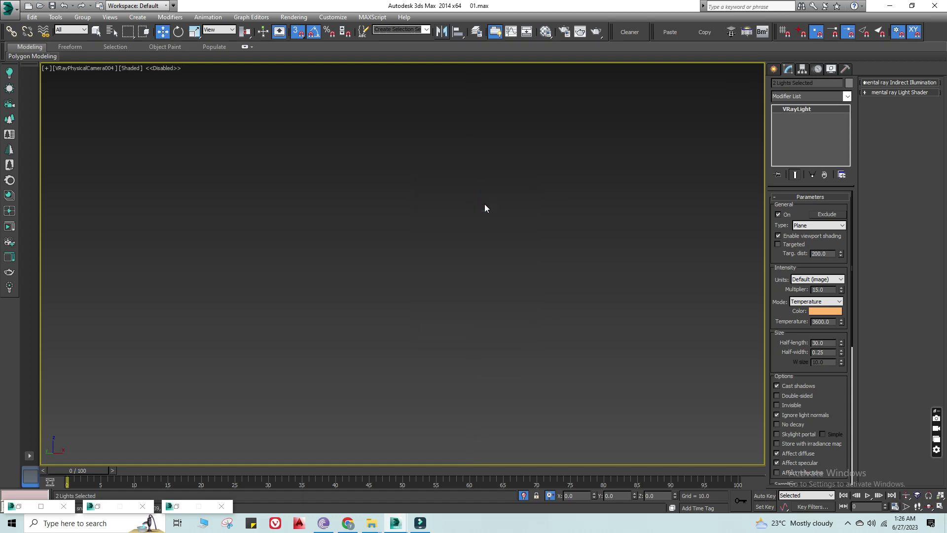
pyautogui.press('c')
pyautogui.doubleClick(482, 205)
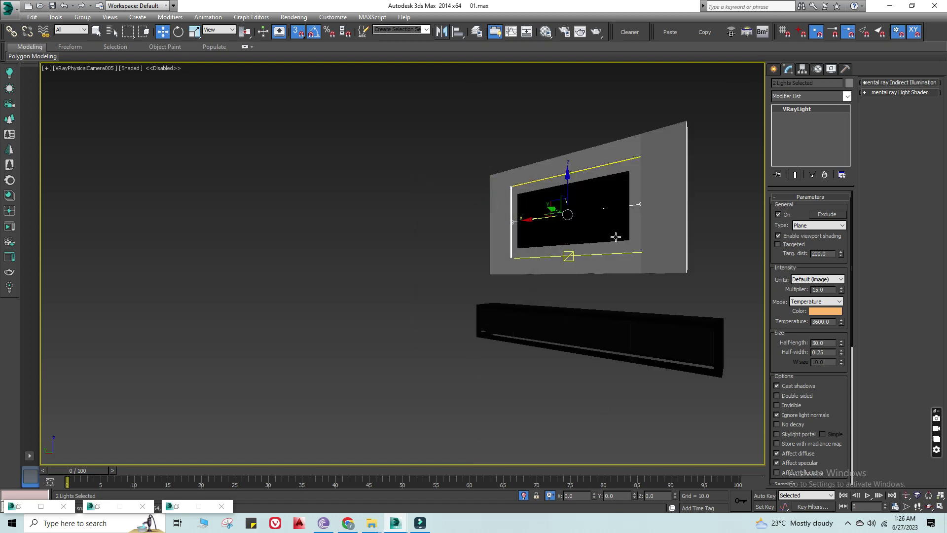
pyautogui.click(582, 350)
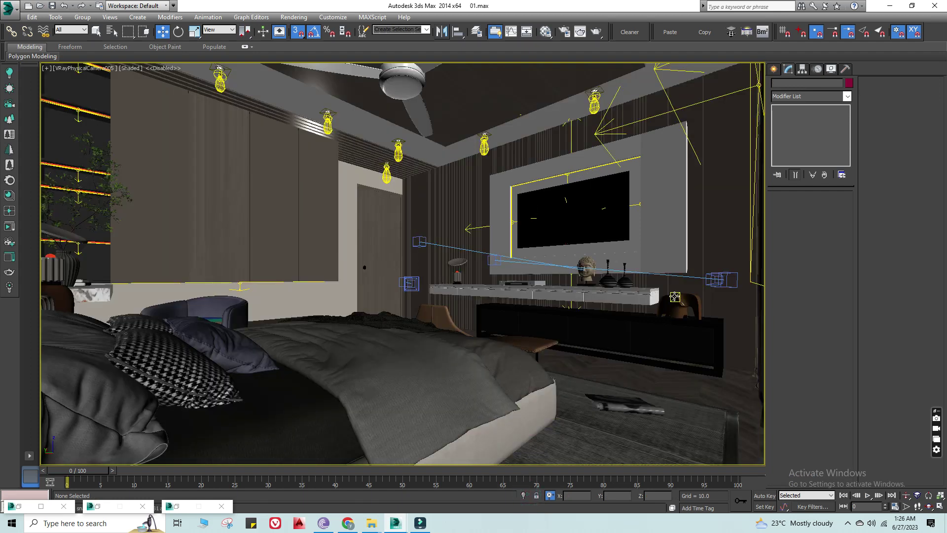
# Cycle the view through VRayPhysicalCamera003, 005 and 006
pyautogui.press('c')
pyautogui.doubleClick(487, 191)
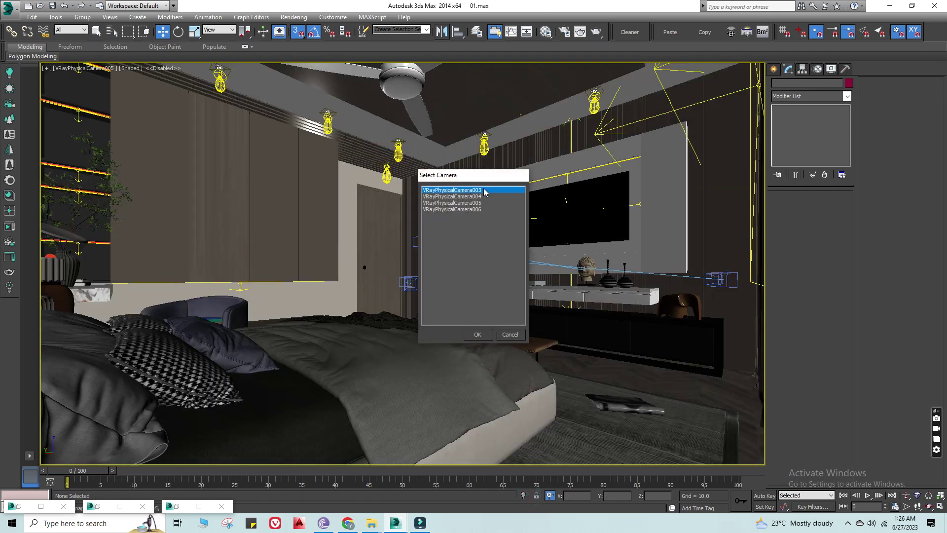
pyautogui.doubleClick(480, 203)
pyautogui.press('c')
pyautogui.doubleClick(482, 209)
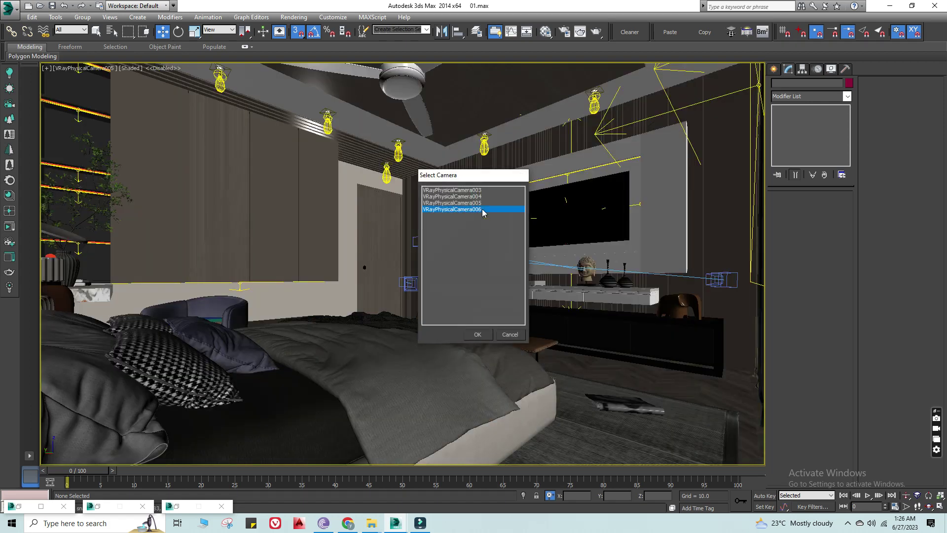
# Switch the view through VRayPhysicalCamera003, 004 and then 005
pyautogui.press('c')
pyautogui.click(484, 192)
pyautogui.doubleClick(483, 191)
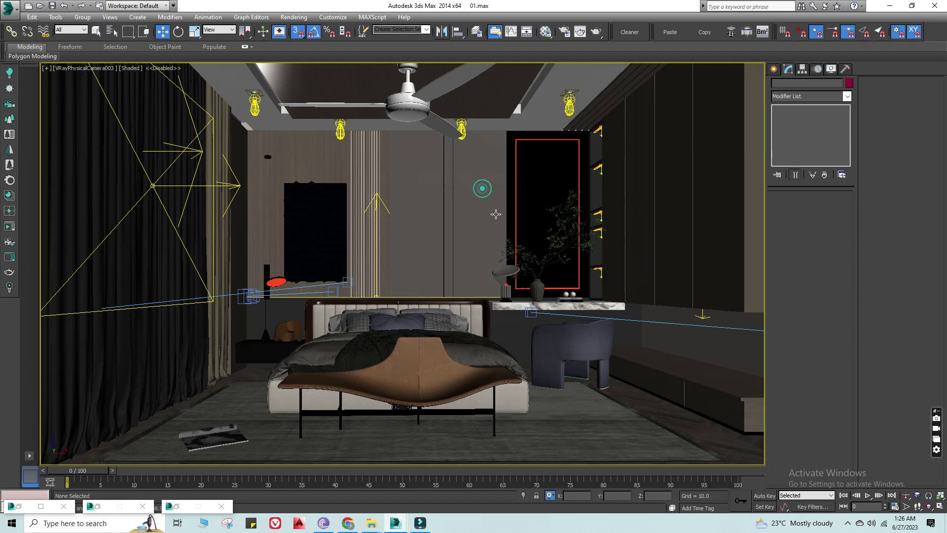
pyautogui.press('c')
pyautogui.click(482, 197)
pyautogui.doubleClick(482, 196)
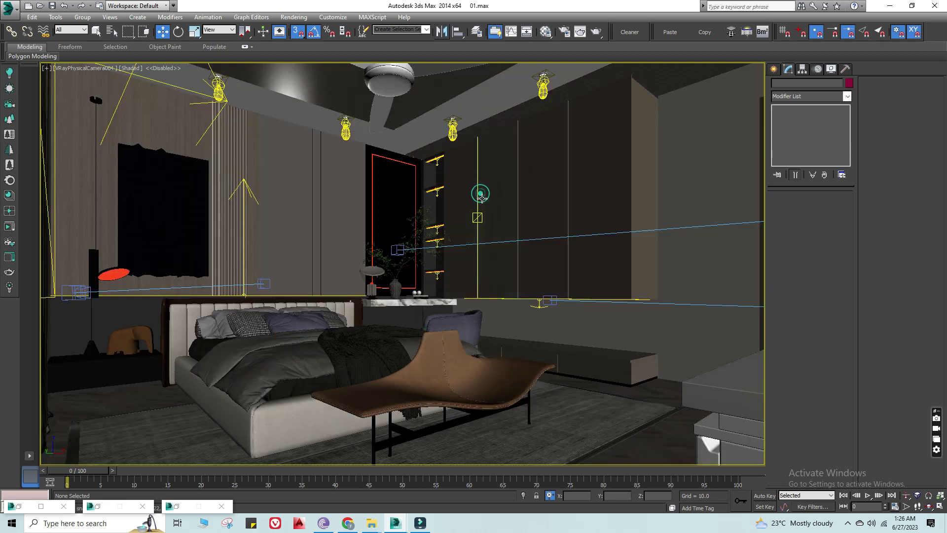
pyautogui.press('c')
pyautogui.doubleClick(482, 203)
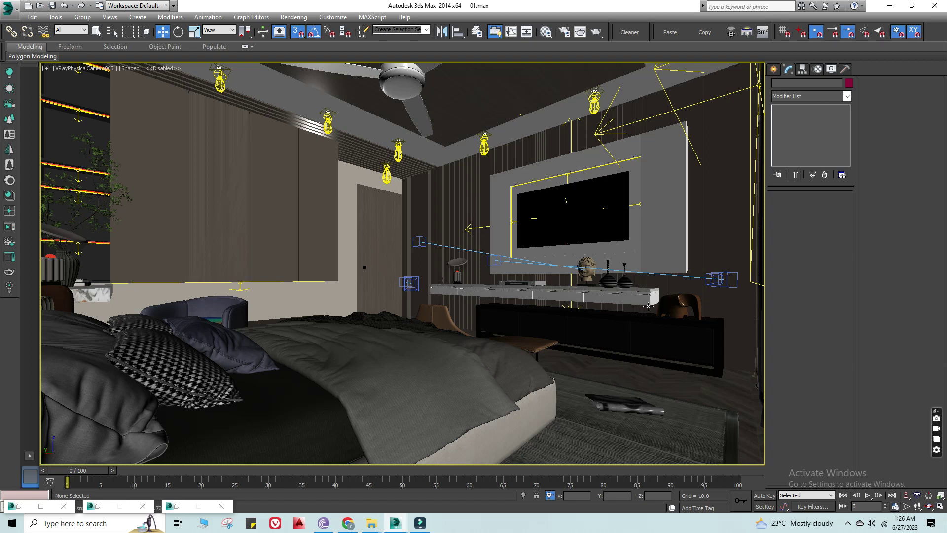
# Select the under-shelf VRayLight via the Lights filter and isolate it with the shelf in Front view
pyautogui.click(85, 31)
pyautogui.click(74, 55)
pyautogui.click(571, 307)
pyautogui.click(73, 31)
pyautogui.keyDown('ctrl'); pyautogui.click(527, 293); pyautogui.keyUp('ctrl')
pyautogui.hotkey('alt', 'q')
pyautogui.click(662, 331)
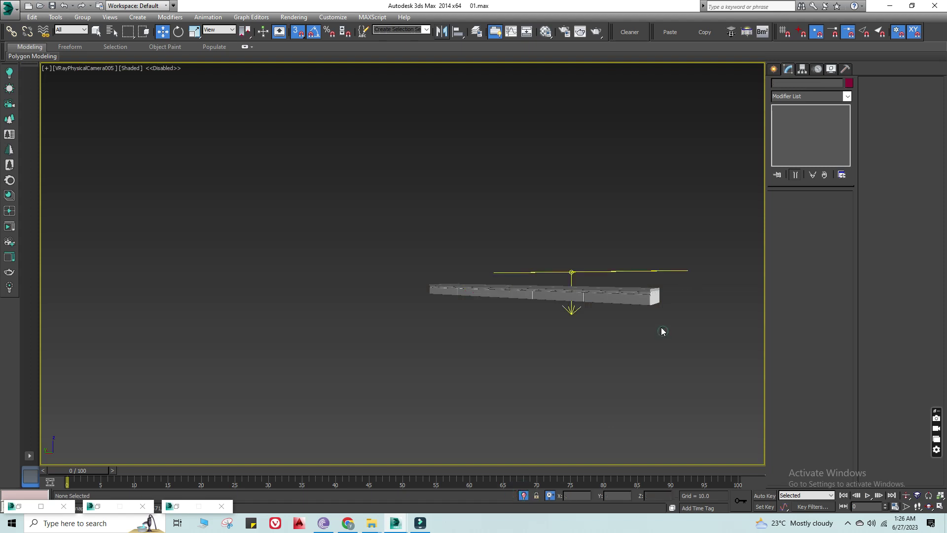
pyautogui.press('f')
pyautogui.press('z')
# Shift-drag the light strip along the shelf to clone it as VRayLight462, viewed in wireframe
pyautogui.moveTo(421, 173); pyautogui.dragTo(345, 221)
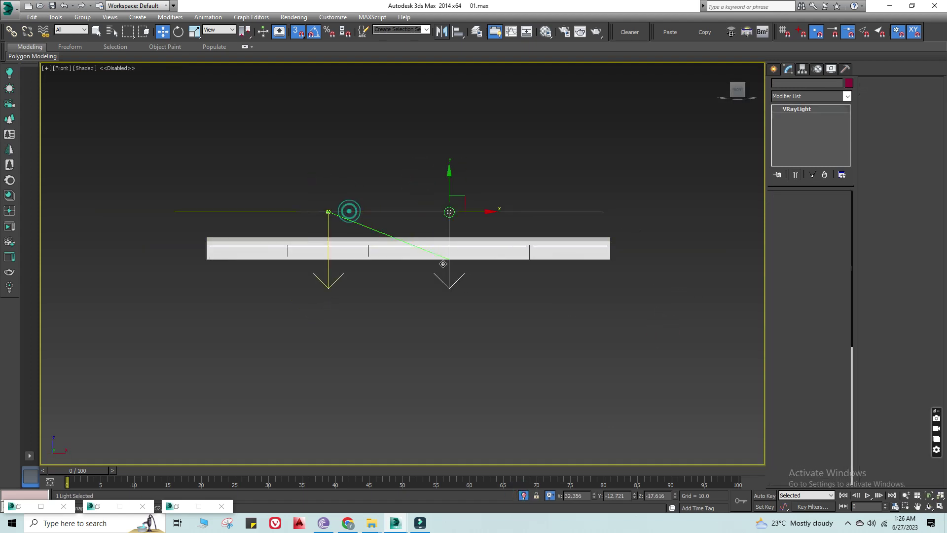
pyautogui.moveTo(350, 211)
pyautogui.keyDown('shift'); pyautogui.mouseDown()
pyautogui.moveTo(430, 212)
pyautogui.moveTo(408, 285)
pyautogui.mouseUp(); pyautogui.keyUp('shift')
pyautogui.click(472, 302)
pyautogui.scroll(2, 419, 207)
pyautogui.press('F3')
pyautogui.scroll(4, 409, 285)
pyautogui.scroll(3, 409, 284)
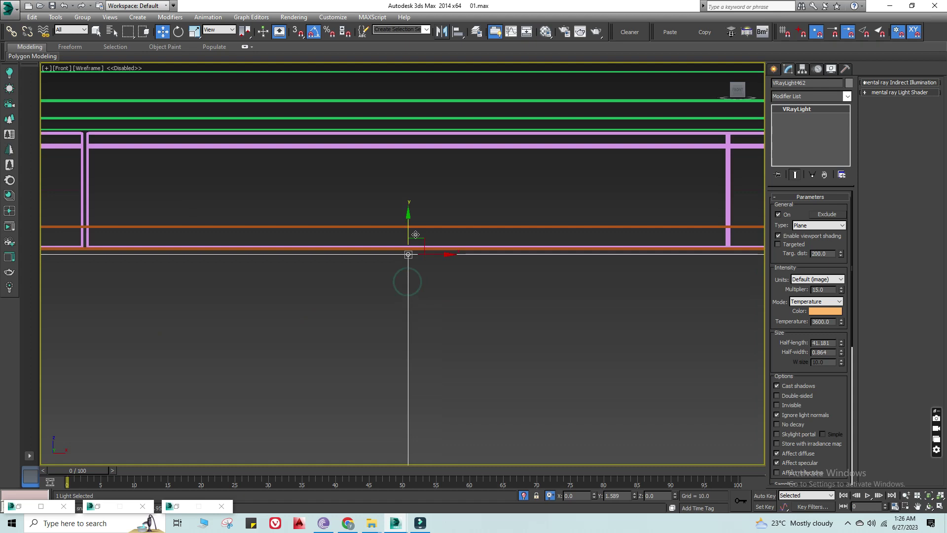
pyautogui.scroll(-4, 419, 271)
pyautogui.scroll(-3, 419, 271)
# Scale the copied light to 135% length along X and view the shelf shaded from below
pyautogui.press('r')
pyautogui.moveTo(461, 271); pyautogui.dragTo(473, 269)
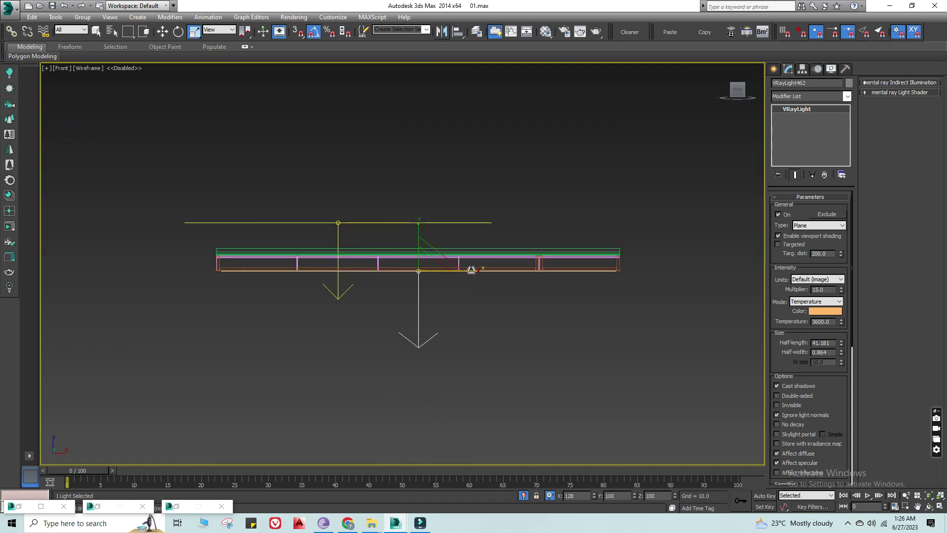
pyautogui.moveTo(532, 212)
pyautogui.keyDown('alt'); pyautogui.mouseDown(button='middle')
pyautogui.moveTo(392, 252)
pyautogui.moveTo(380, 267)
pyautogui.mouseUp(button='middle'); pyautogui.keyUp('alt')
pyautogui.press('F3')
pyautogui.press('w')
pyautogui.keyDown('alt'); pyautogui.moveTo(436, 272); pyautogui.dragTo(432, 271, button='middle'); pyautogui.keyUp('alt')
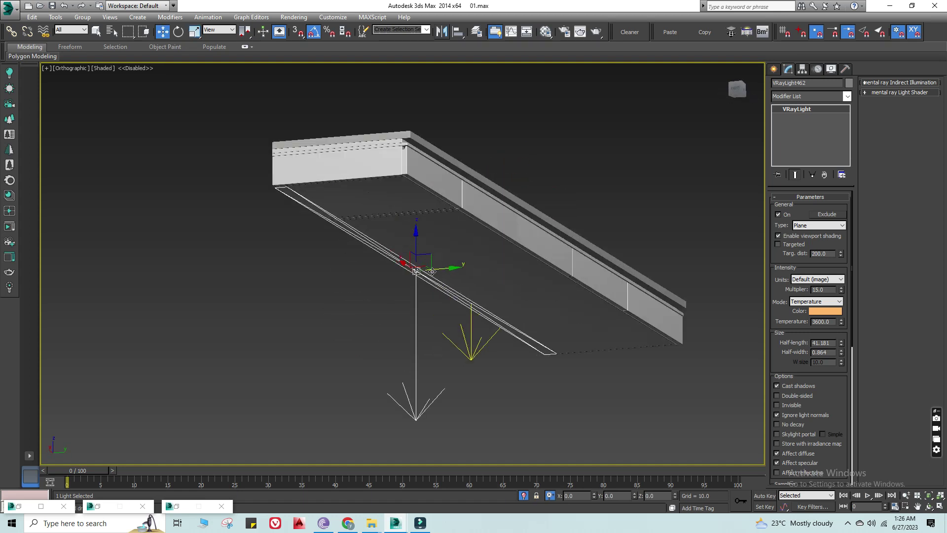
# Cycle the viewport through VRayPhysicalCamera006, 005 and then 003
pyautogui.press('c')
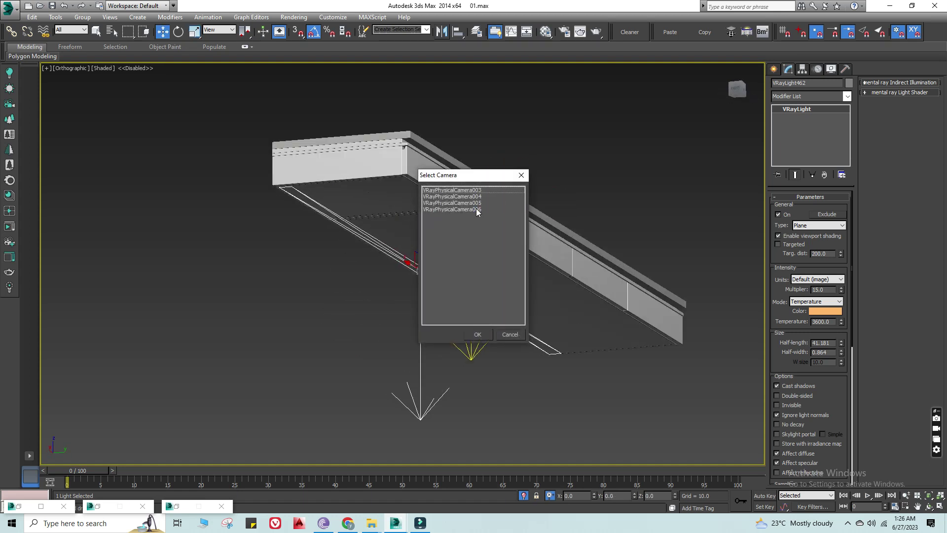
pyautogui.doubleClick(473, 209)
pyautogui.press('c')
pyautogui.click(478, 202)
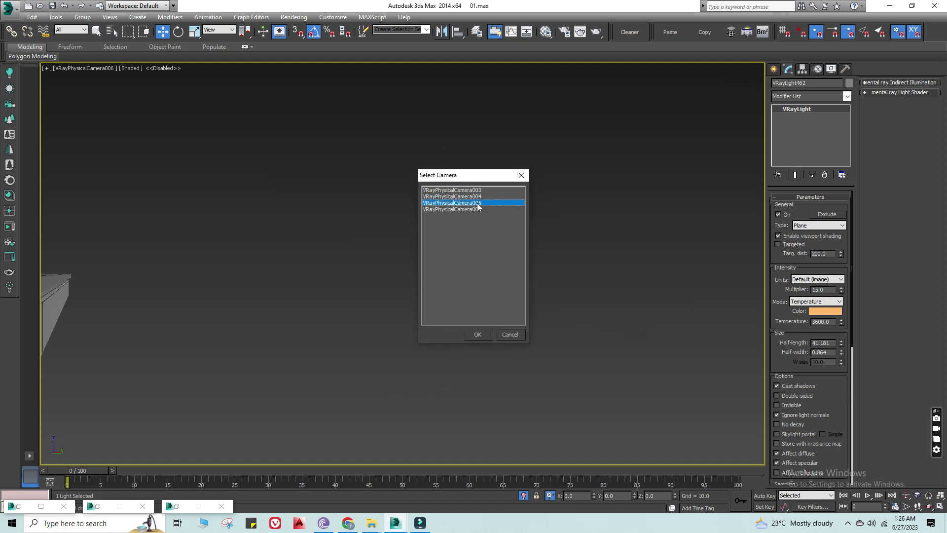
pyautogui.doubleClick(478, 202)
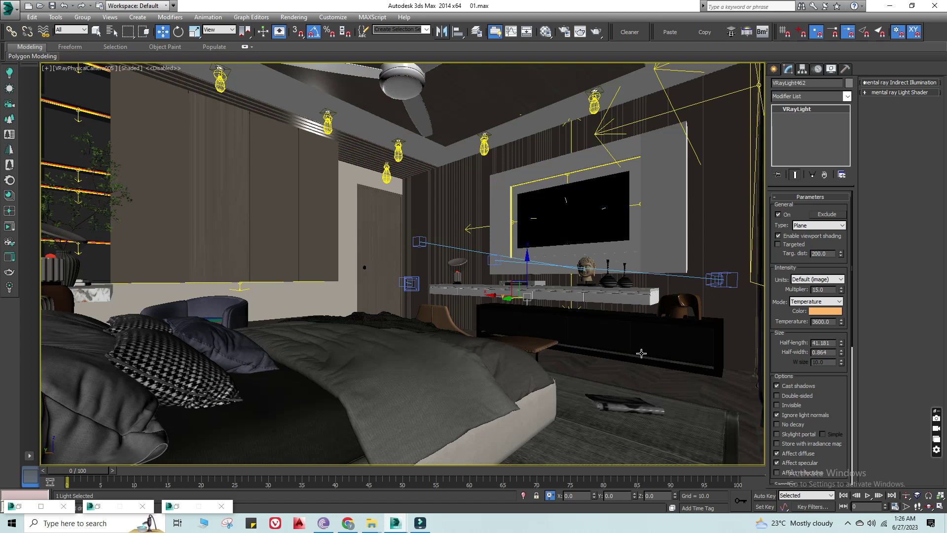
pyautogui.press('c')
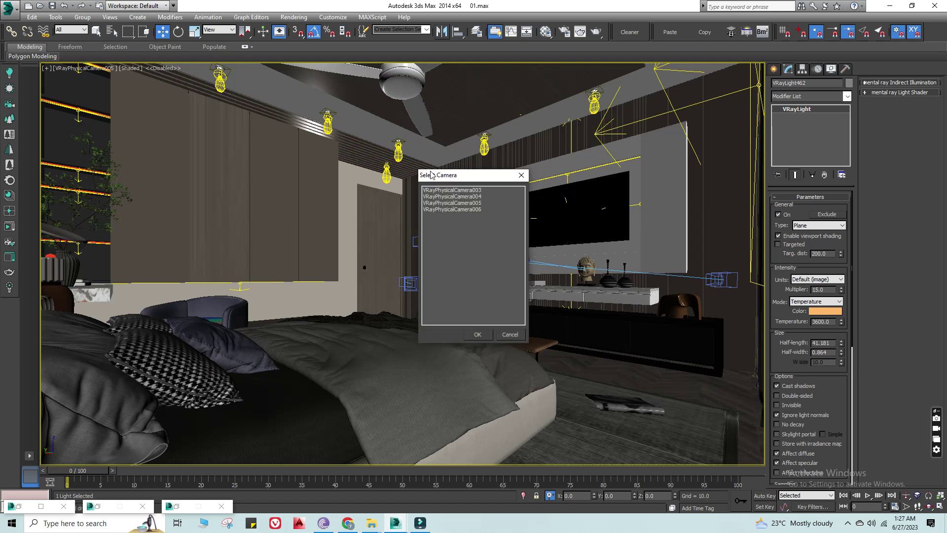
pyautogui.doubleClick(452, 189)
# Select the ceiling fan group and rotate it slightly in the wireframe Top view
pyautogui.press('x')
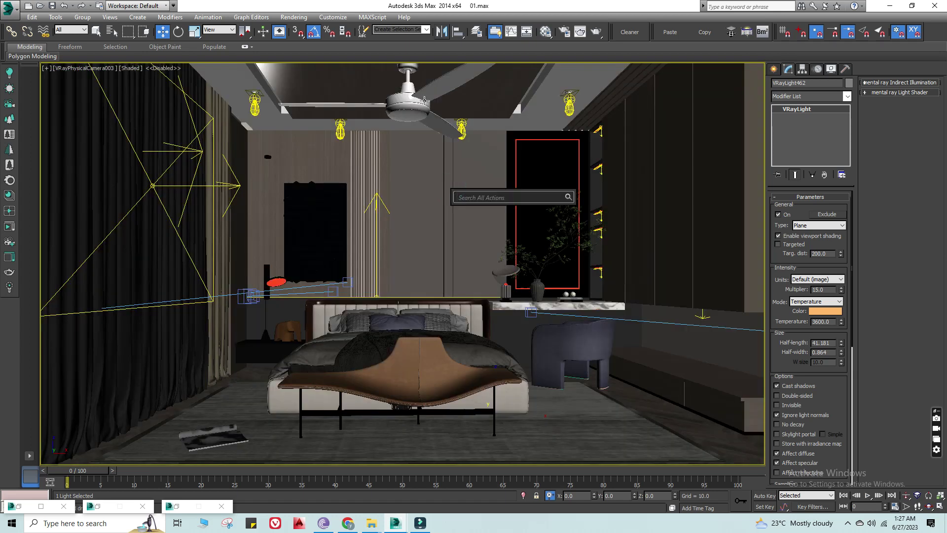
pyautogui.click(424, 100)
pyautogui.press('t')
pyautogui.press('z')
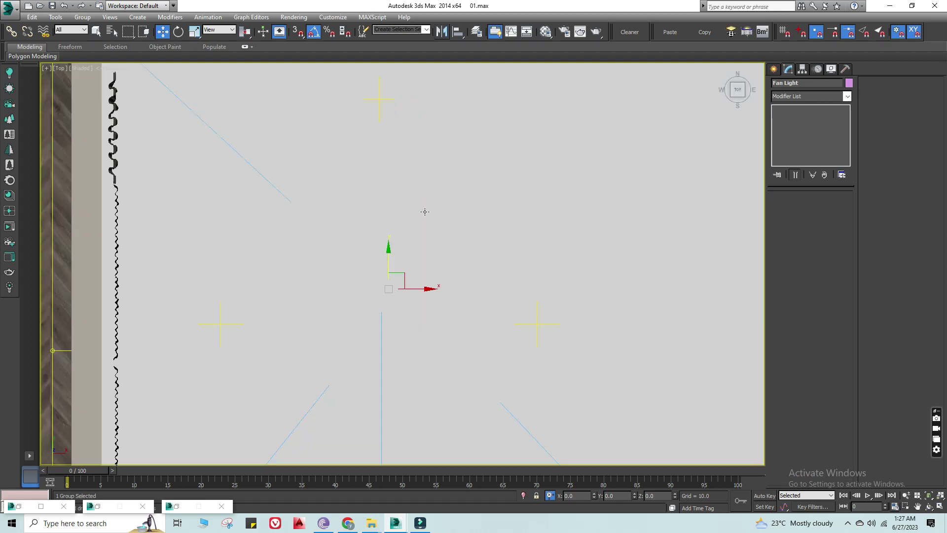
pyautogui.press('e')
pyautogui.scroll(-5, 380, 265)
pyautogui.scroll(-2, 380, 265)
pyautogui.press('F3')
pyautogui.moveTo(381, 264)
pyautogui.mouseDown()
pyautogui.moveTo(387, 257)
pyautogui.moveTo(377, 278)
pyautogui.mouseUp()
pyautogui.press('r')
# Return to the shaded VRayPhysicalCamera003 view of the whole bedroom
pyautogui.press('c')
pyautogui.click(472, 190)
pyautogui.doubleClick(472, 190)
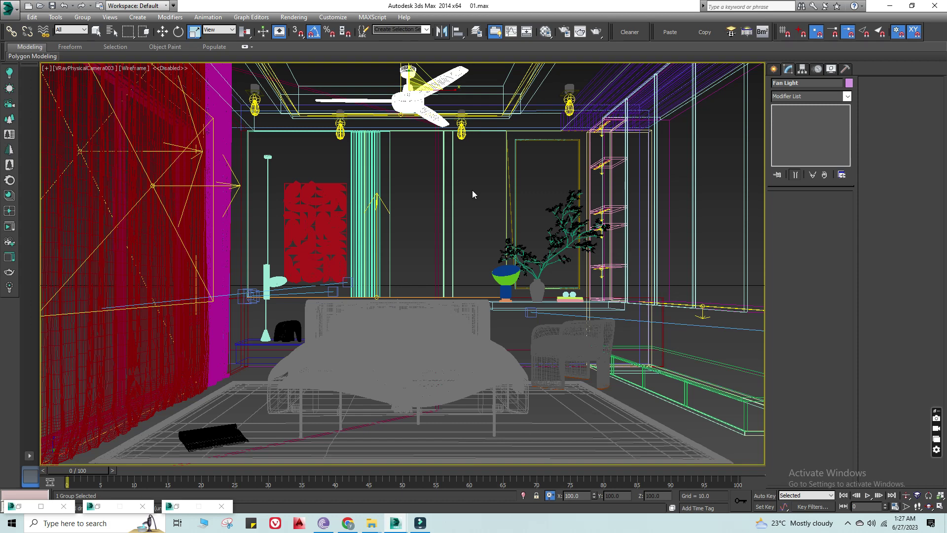
pyautogui.press('t')
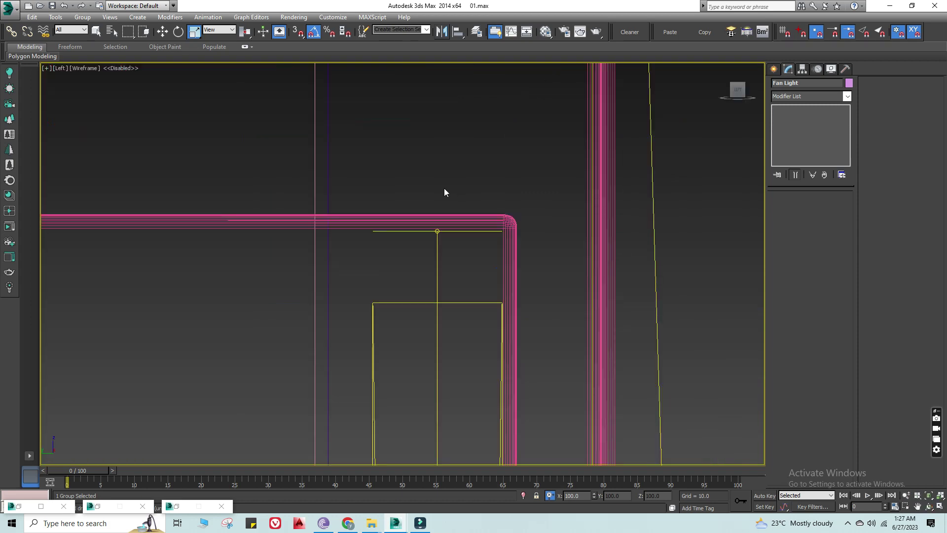
pyautogui.press('l')
pyautogui.press('w')
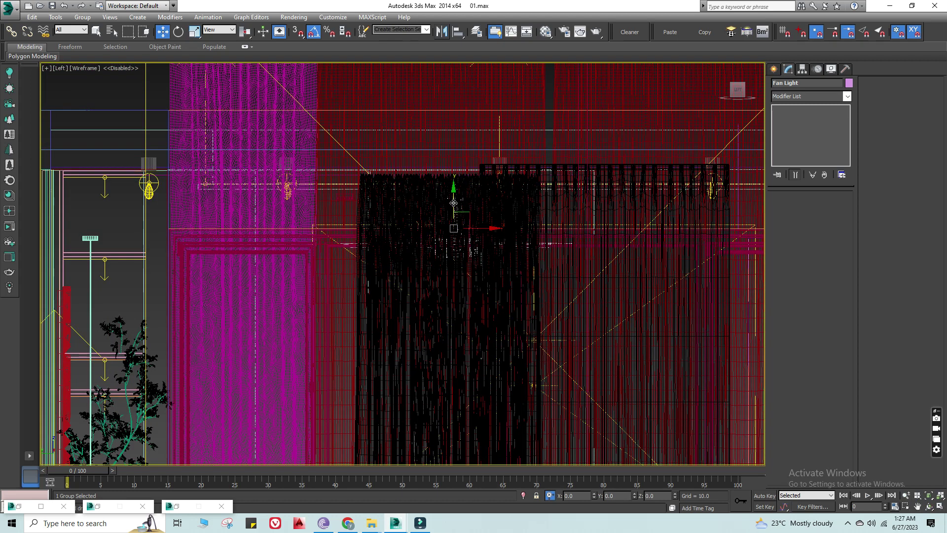
pyautogui.press('c')
pyautogui.doubleClick(482, 191)
pyautogui.press('F3')
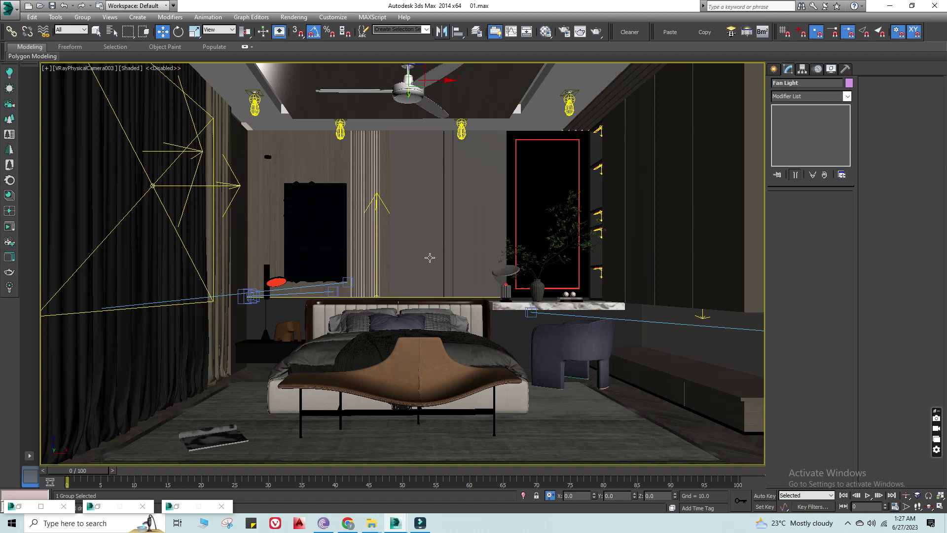
pyautogui.press('m')
pyautogui.click(583, 147)
pyautogui.click(589, 213)
pyautogui.click(469, 170)
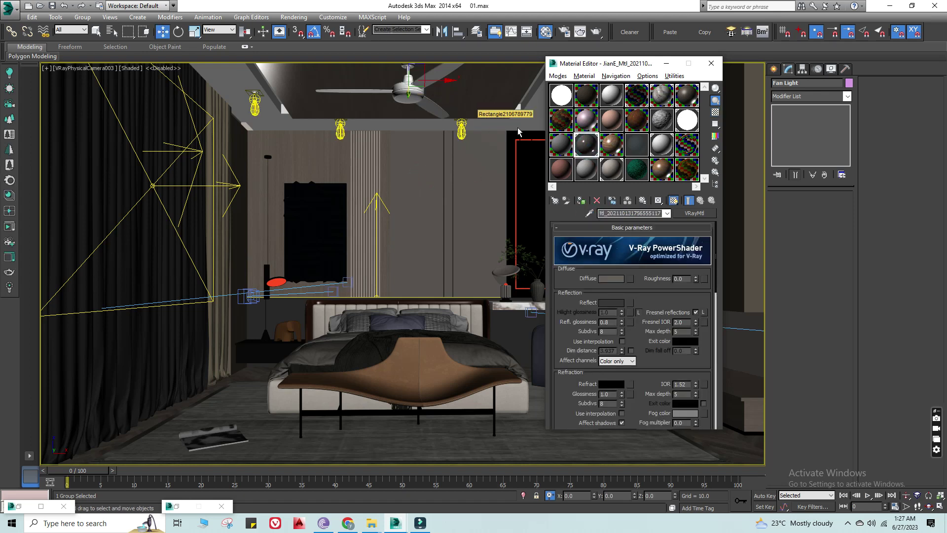
pyautogui.click(669, 69)
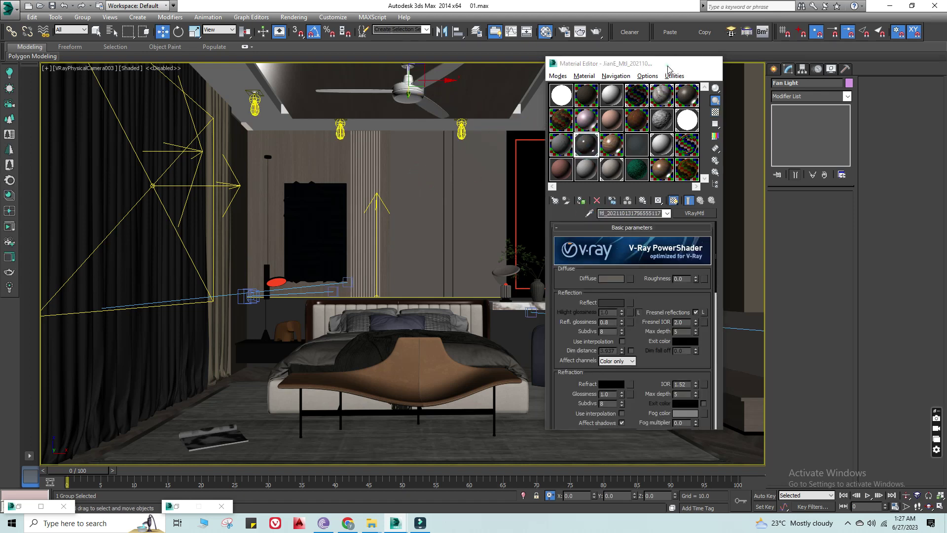
pyautogui.press('m')
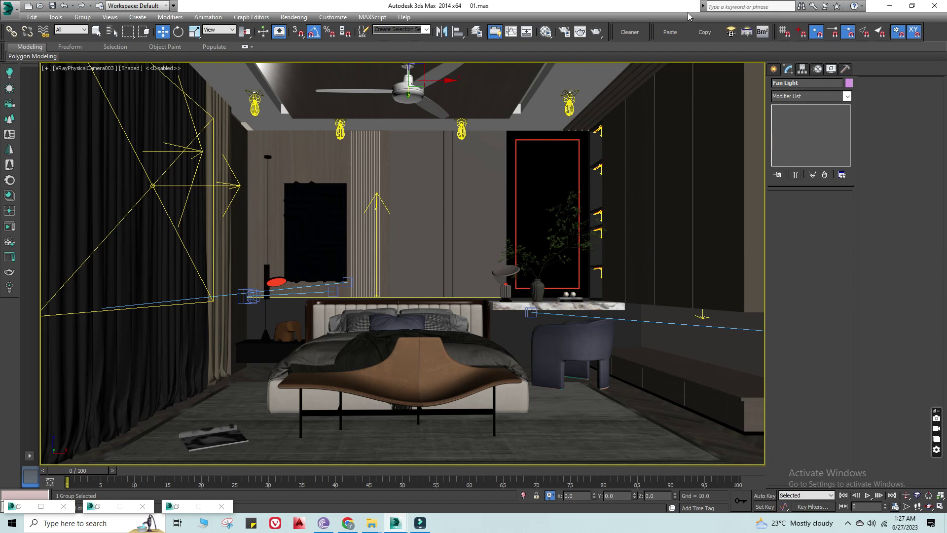
pyautogui.click(747, 30)
# Uncheck On for every V-Ray light row and the photometric IES ceiling light in the Light Lister
pyautogui.click(519, 237)
pyautogui.click(520, 270)
pyautogui.click(519, 293)
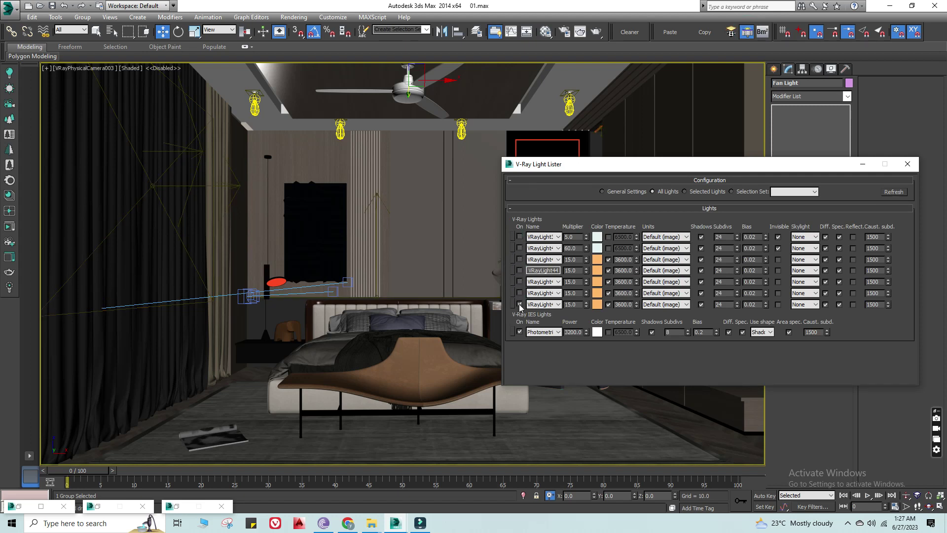
pyautogui.click(519, 332)
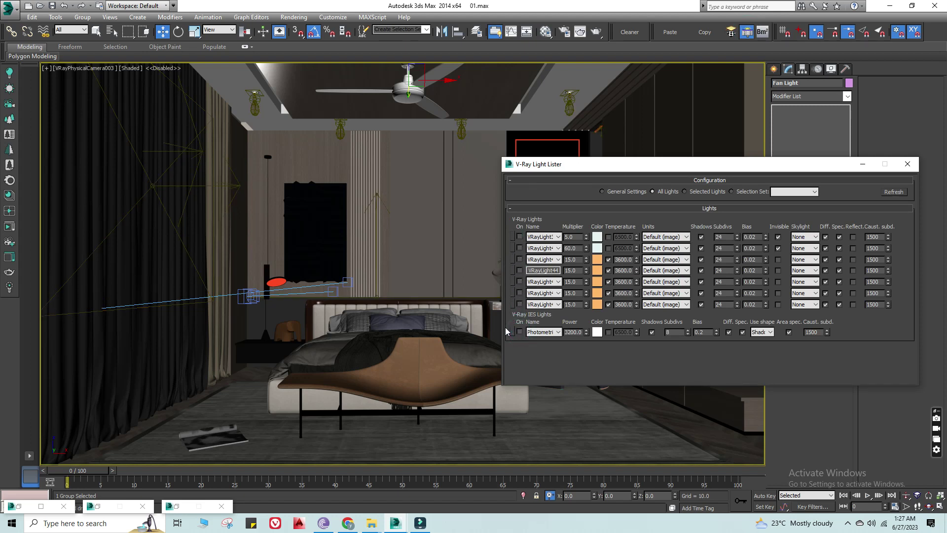